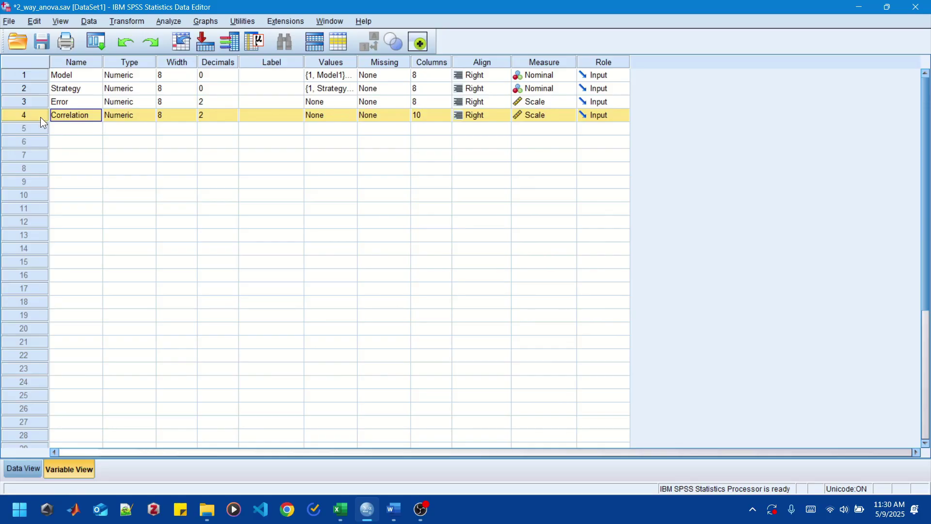
Review the value labels defined for the Model and Strategy variables.
{"action": "double_click", "coordinate": [347, 76]}
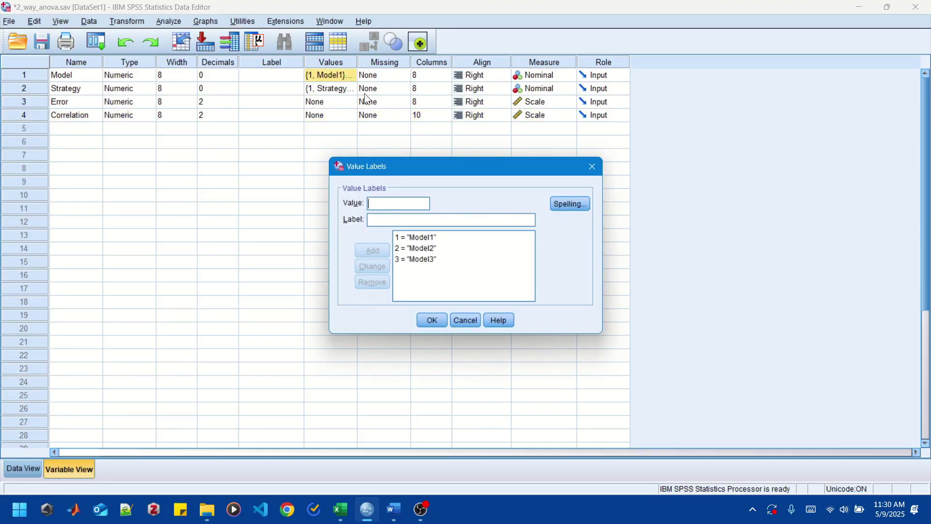
{"action": "left_click", "coordinate": [435, 321]}
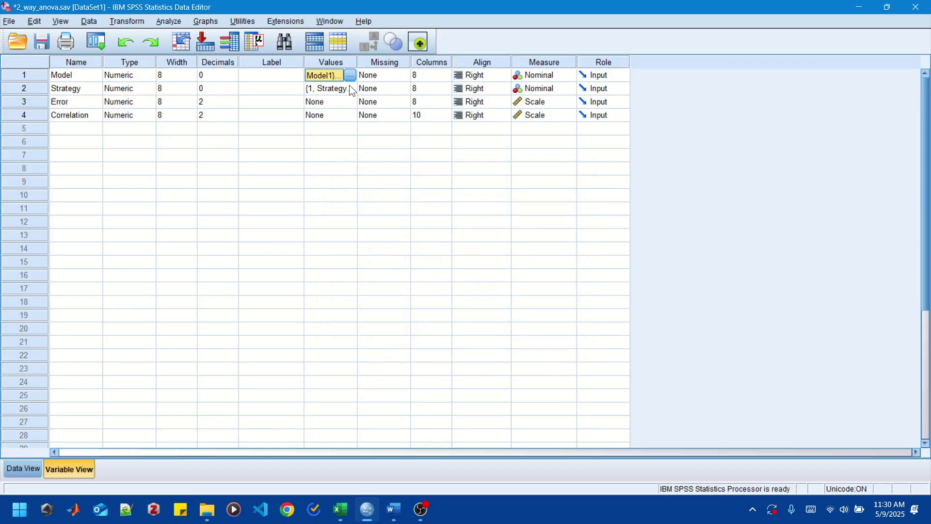
{"action": "double_click", "coordinate": [351, 89]}
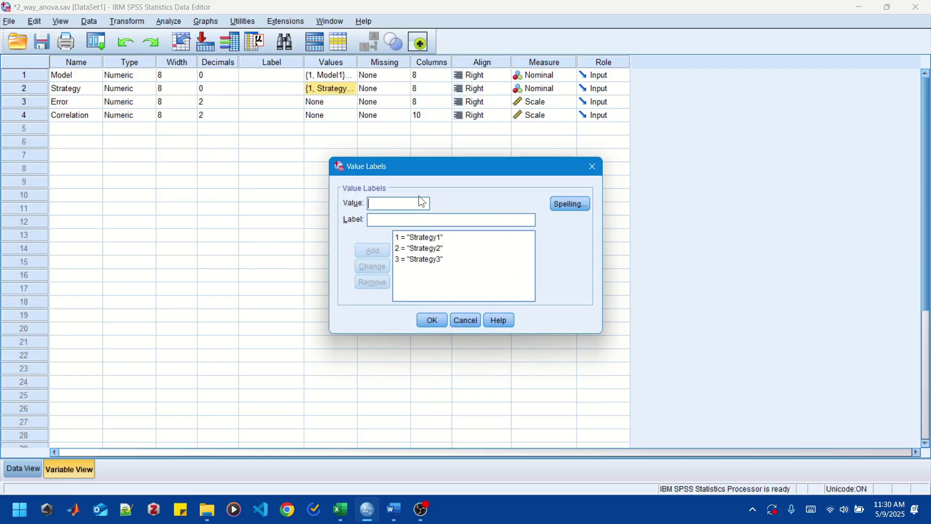
{"action": "left_click", "coordinate": [432, 321]}
Examine how the Model and Strategy codes and the Error and Correlation values are arranged across the data rows.
{"action": "left_click", "coordinate": [25, 467]}
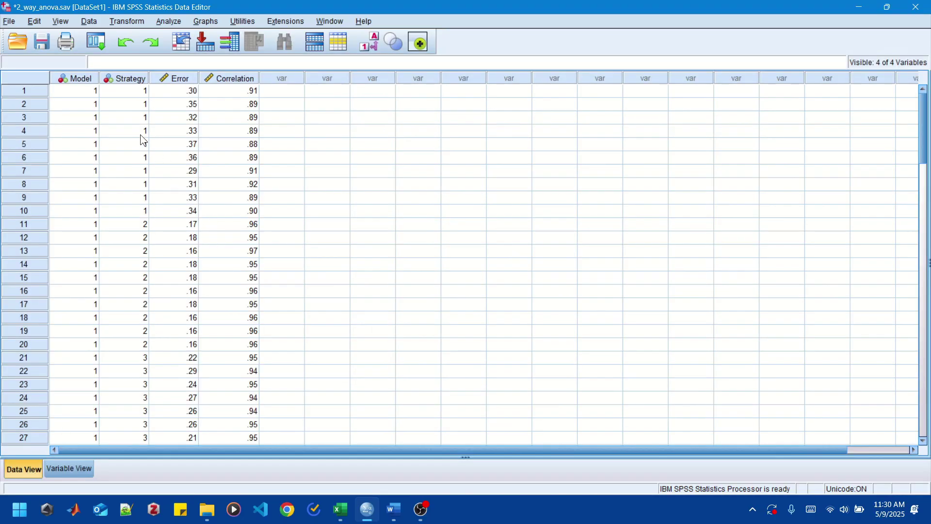
{"action": "left_click_drag", "start_coordinate": [88, 92], "coordinate": [78, 405]}
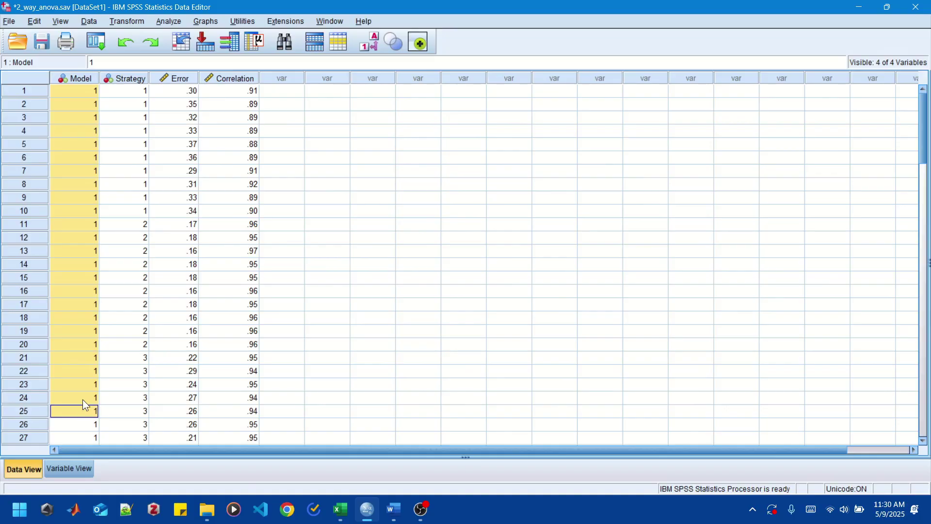
{"action": "left_click_drag", "start_coordinate": [141, 96], "coordinate": [132, 437]}
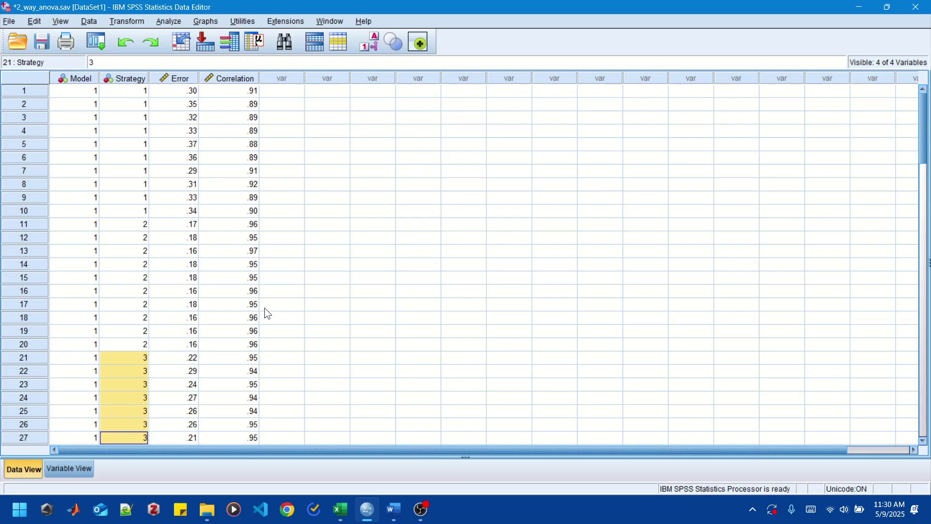
{"action": "scroll", "coordinate": [265, 300], "scroll_direction": "down", "scroll_amount": 8}
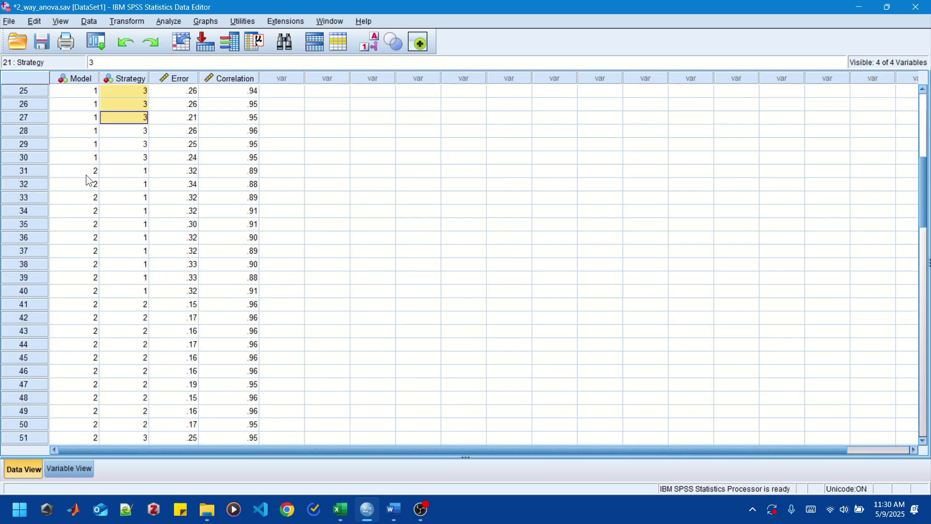
{"action": "double_click", "coordinate": [87, 172]}
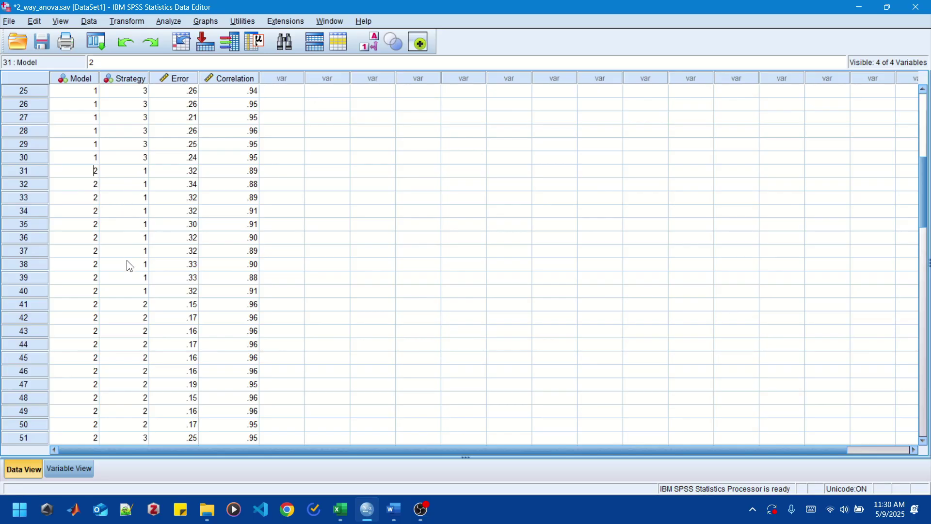
{"action": "scroll", "coordinate": [133, 361], "scroll_direction": "down", "scroll_amount": 13}
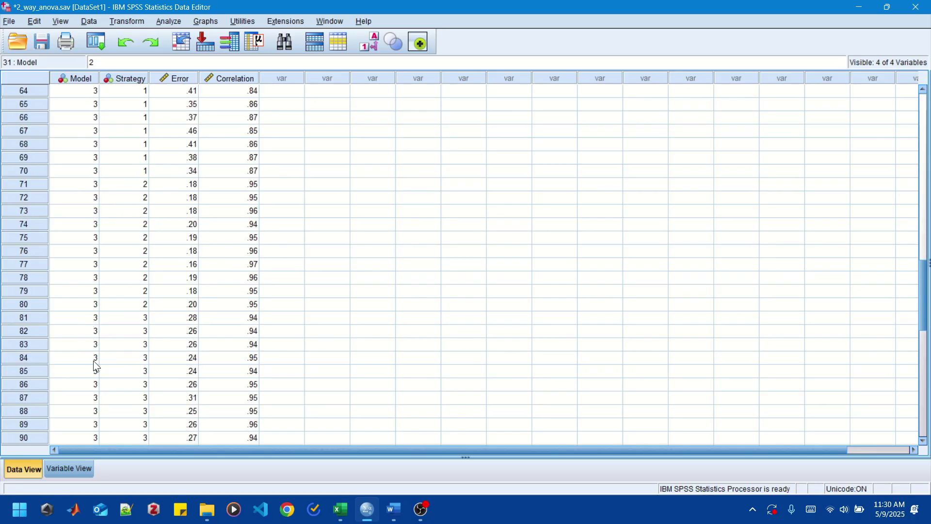
{"action": "scroll", "coordinate": [105, 348], "scroll_direction": "up", "scroll_amount": 20}
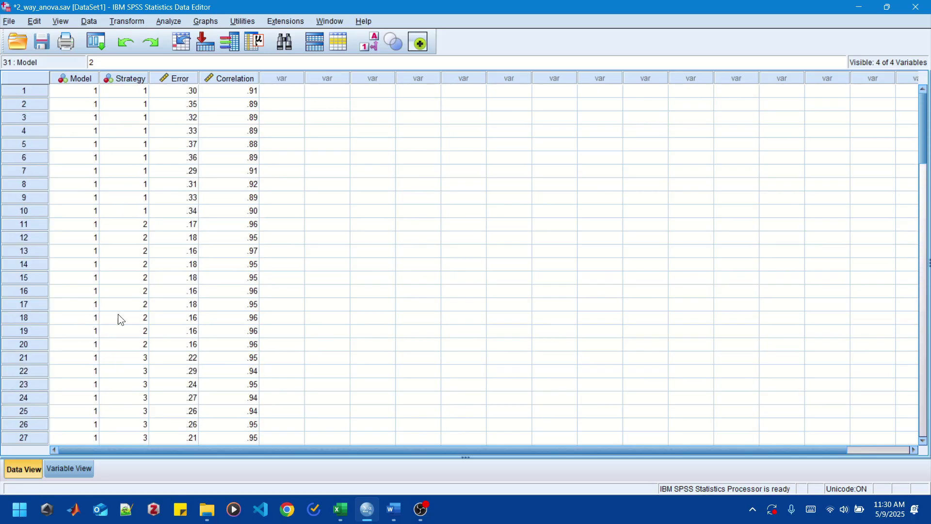
{"action": "left_click", "coordinate": [87, 95]}
{"action": "left_click", "coordinate": [130, 92]}
{"action": "left_click", "coordinate": [165, 92]}
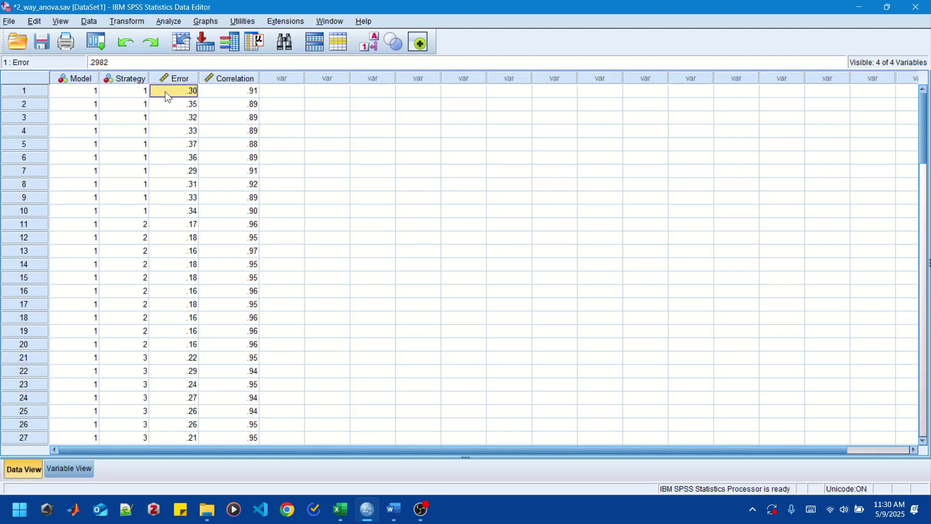
{"action": "left_click", "coordinate": [214, 94]}
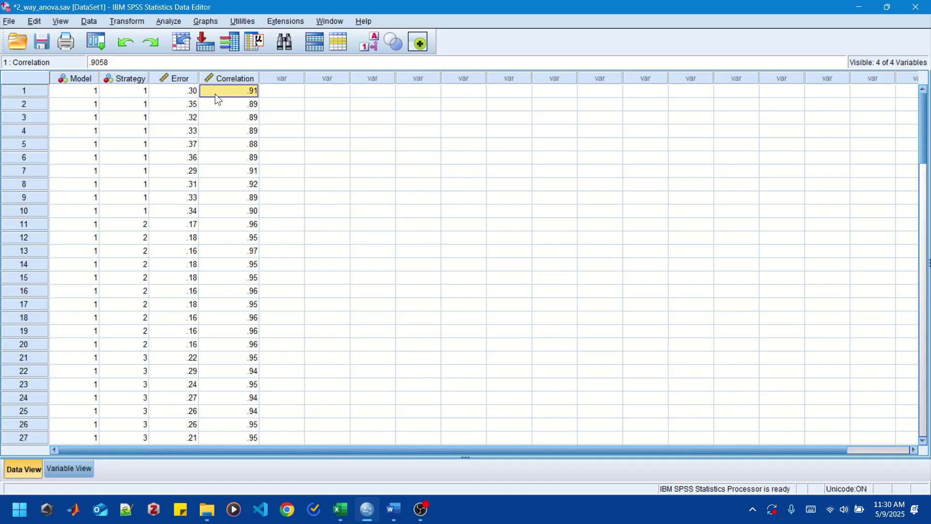
{"action": "left_click", "coordinate": [171, 20]}
{"action": "mouse_move", "coordinate": [229, 52]}
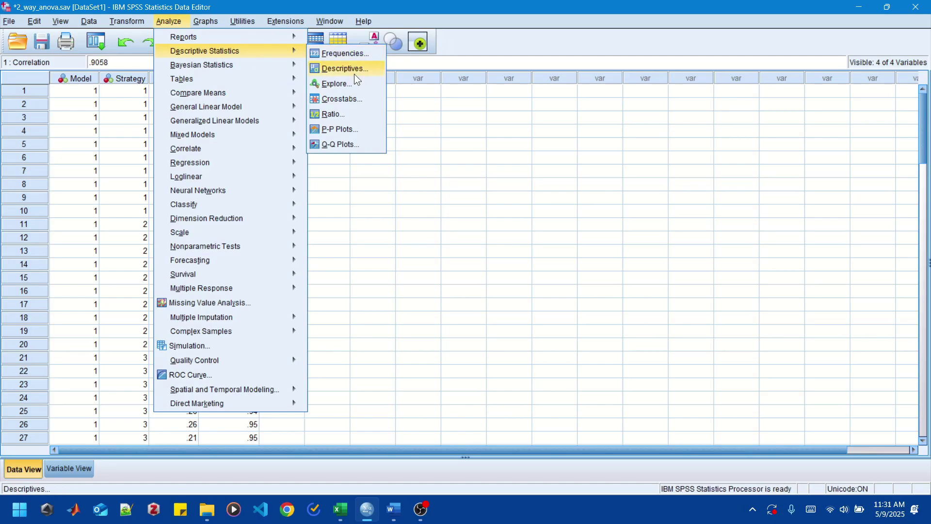
{"action": "left_click", "coordinate": [358, 85]}
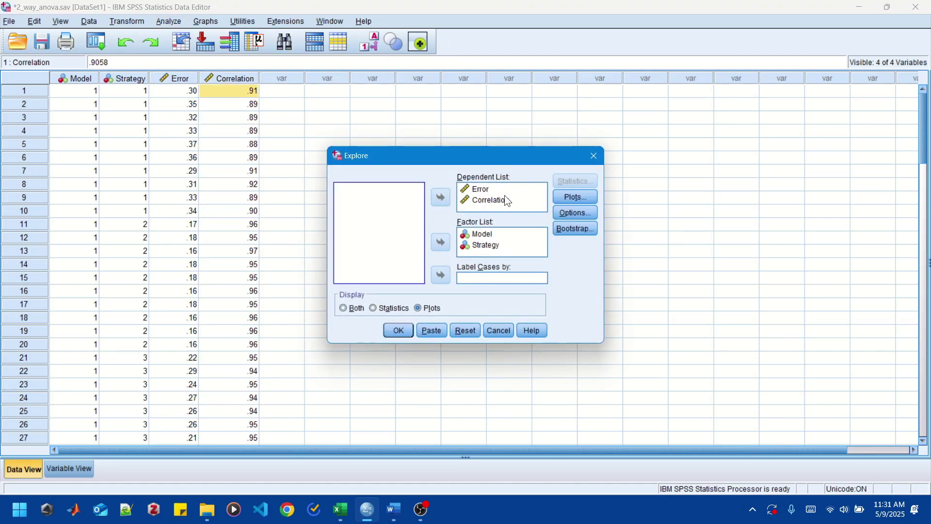
{"action": "left_click", "coordinate": [569, 198]}
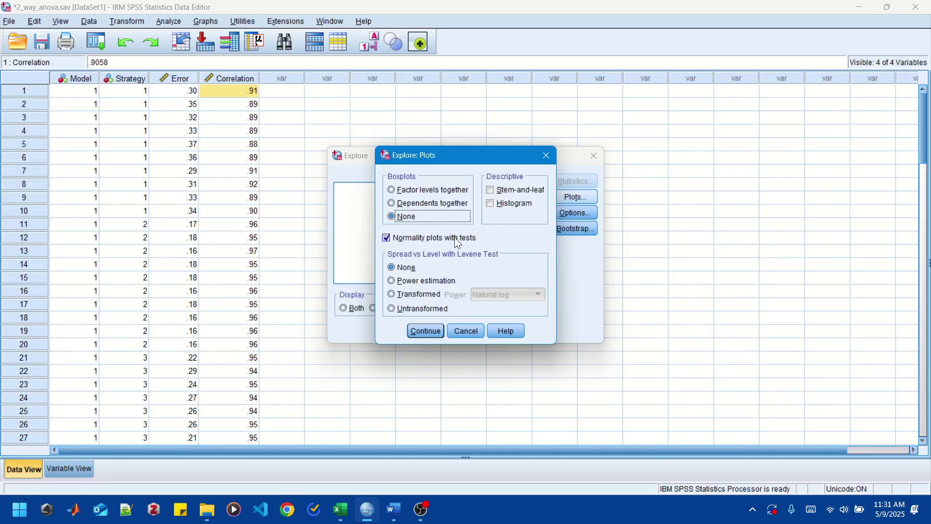
{"action": "left_click", "coordinate": [467, 330]}
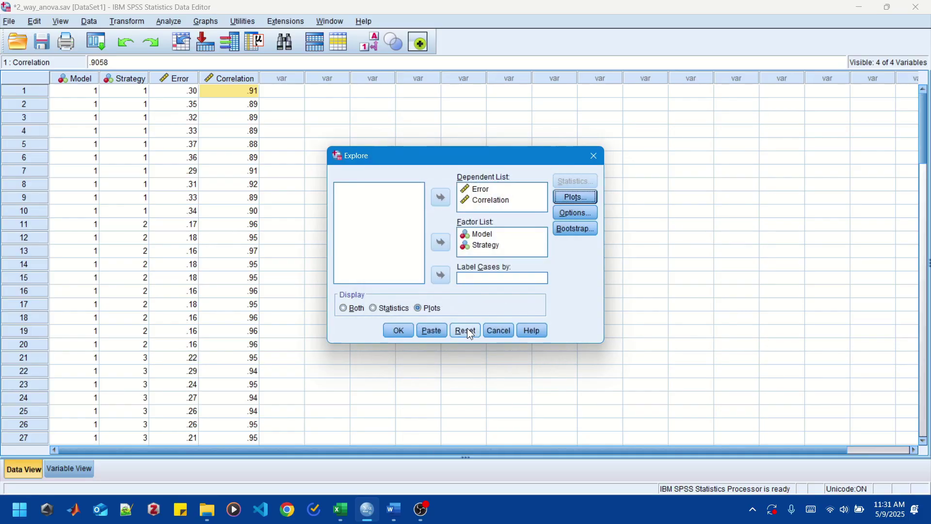
{"action": "left_click", "coordinate": [488, 332]}
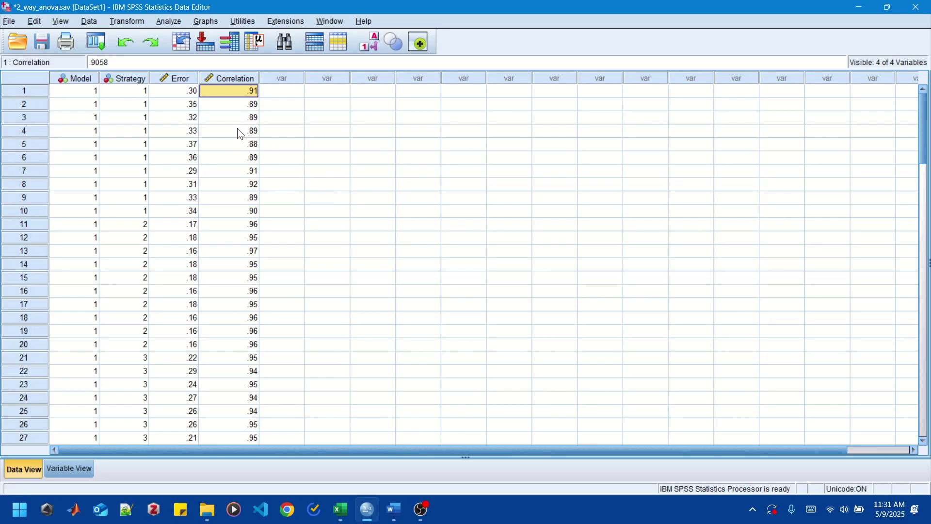
Split the file by Model and Strategy with output organized by groups, and return to the data.
{"action": "left_click", "coordinate": [93, 22]}
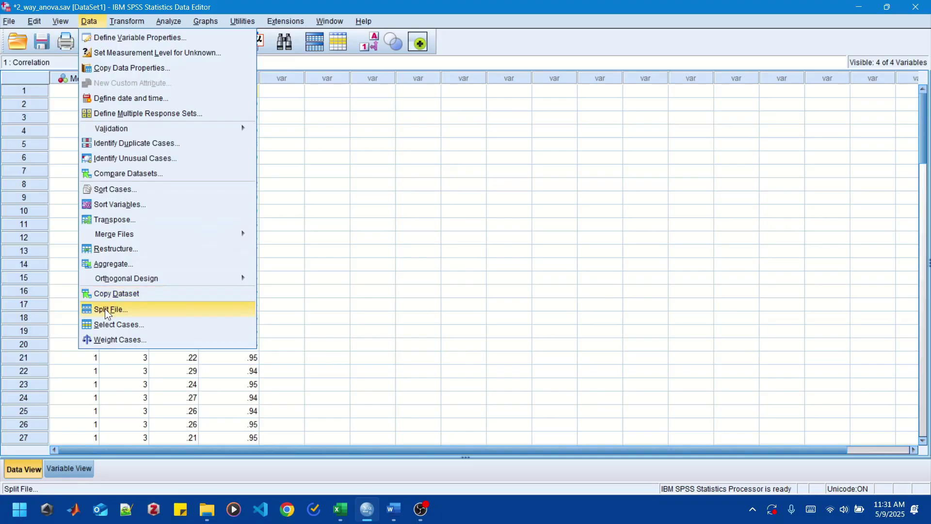
{"action": "left_click", "coordinate": [132, 314]}
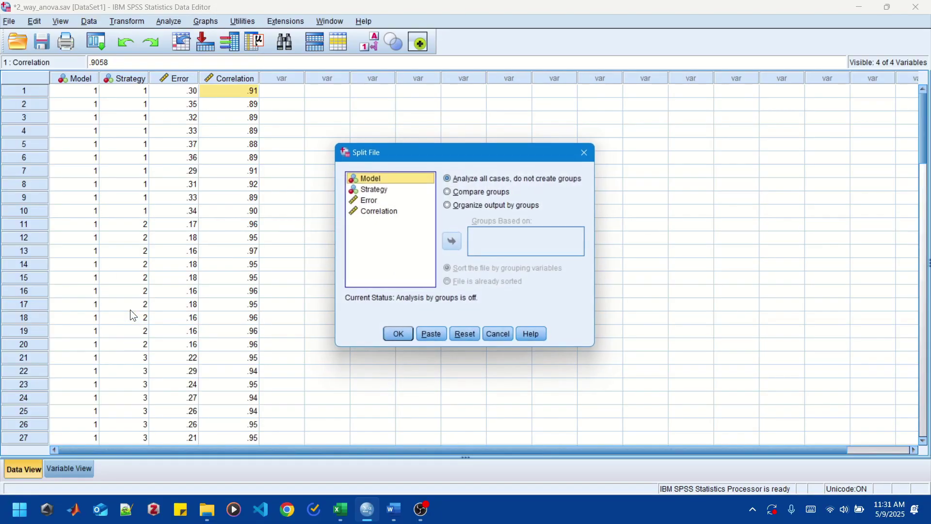
{"action": "left_click", "coordinate": [474, 207]}
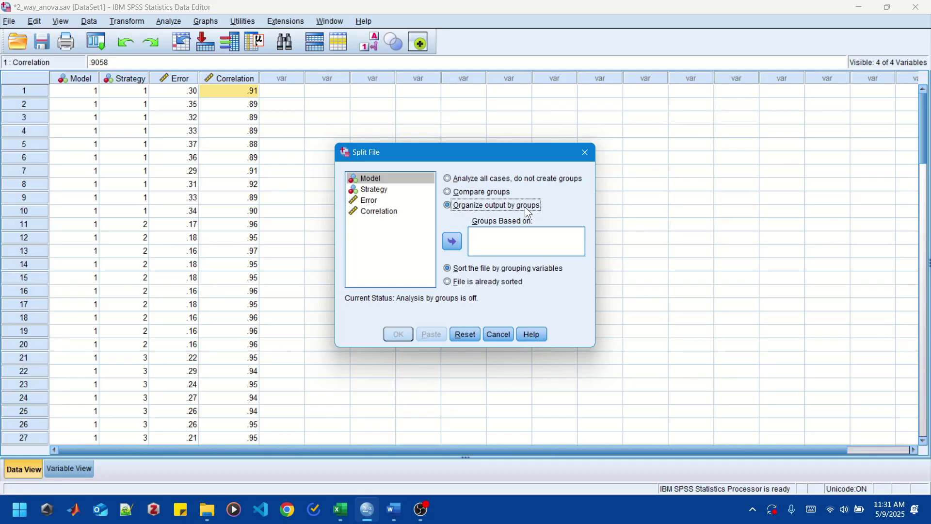
{"action": "left_click", "coordinate": [417, 183]}
{"action": "left_click", "coordinate": [409, 188], "text": "shift"}
{"action": "left_click", "coordinate": [452, 241]}
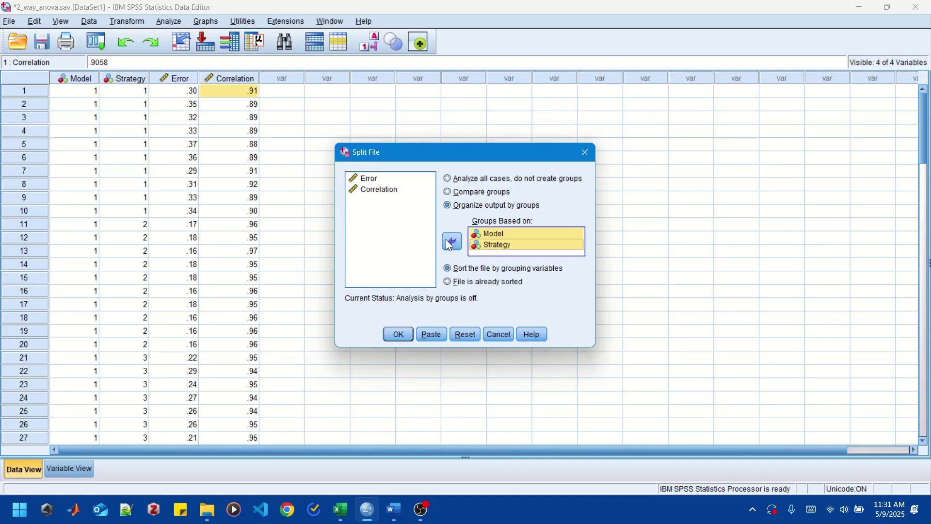
{"action": "left_click", "coordinate": [397, 334]}
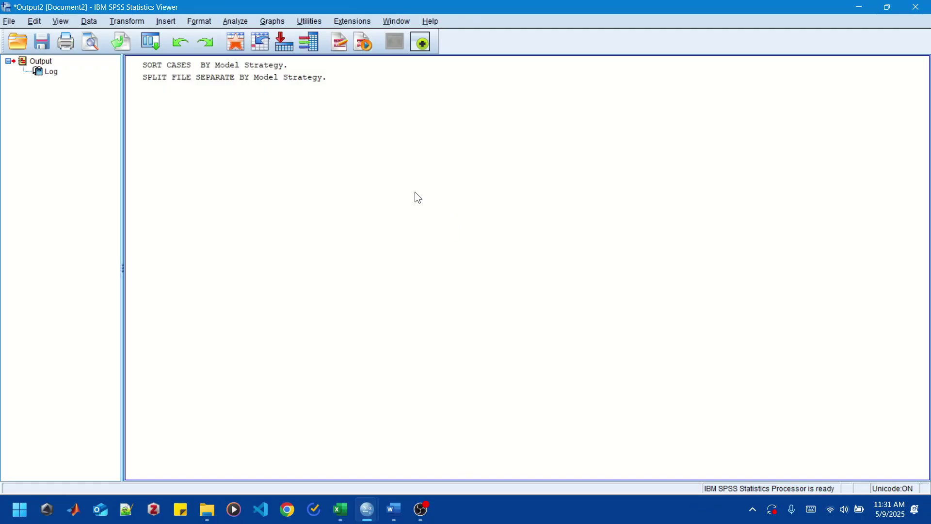
{"action": "left_click", "coordinate": [147, 85]}
{"action": "left_click", "coordinate": [856, 14]}
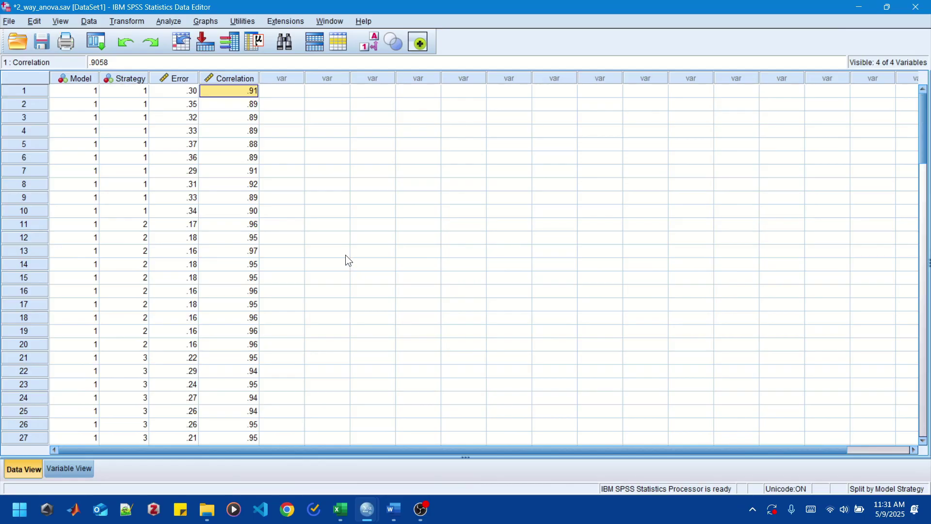
Run Explore on Error and Correlation with Model and Strategy as factors, displaying only normality plots with tests.
{"action": "left_click", "coordinate": [179, 22]}
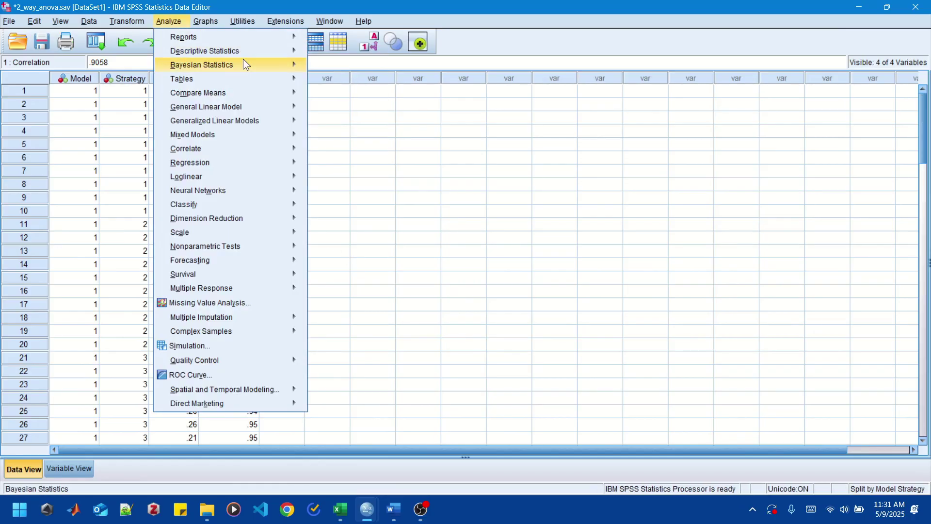
{"action": "mouse_move", "coordinate": [281, 52]}
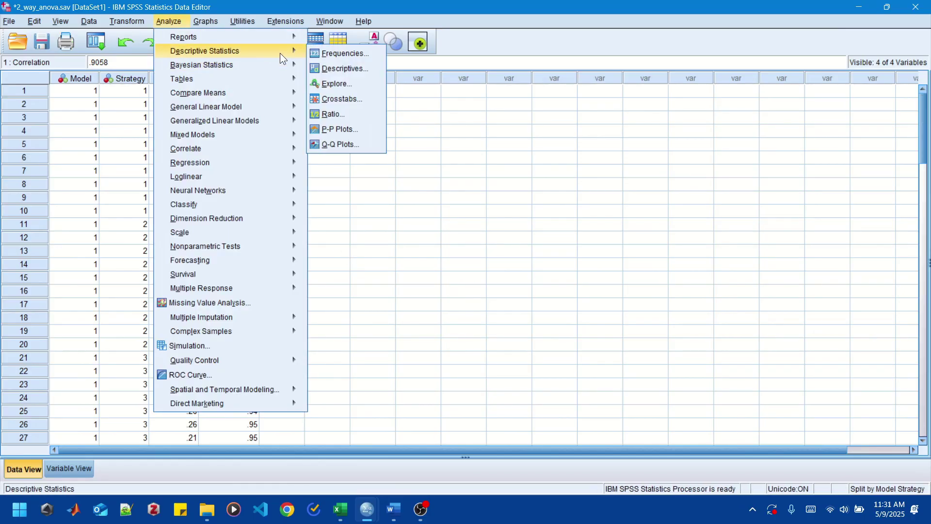
{"action": "left_click", "coordinate": [333, 85]}
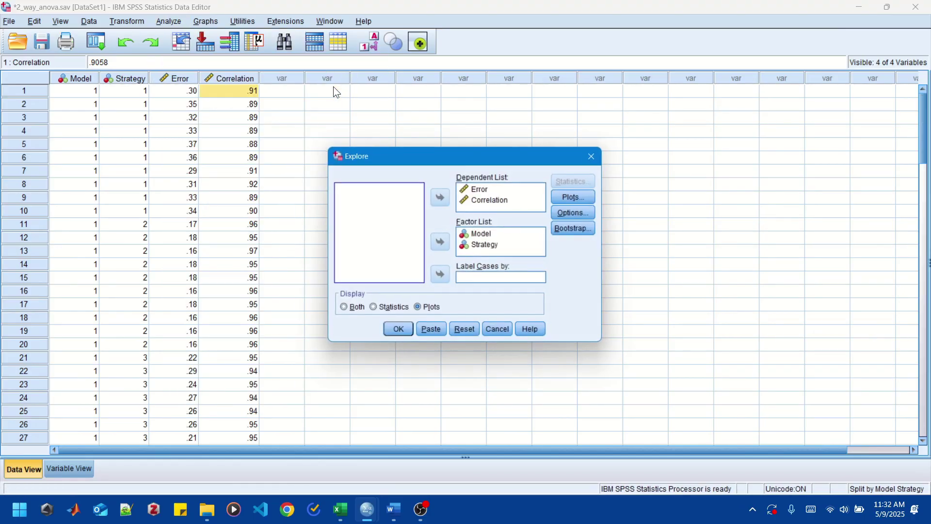
{"action": "left_click", "coordinate": [492, 242]}
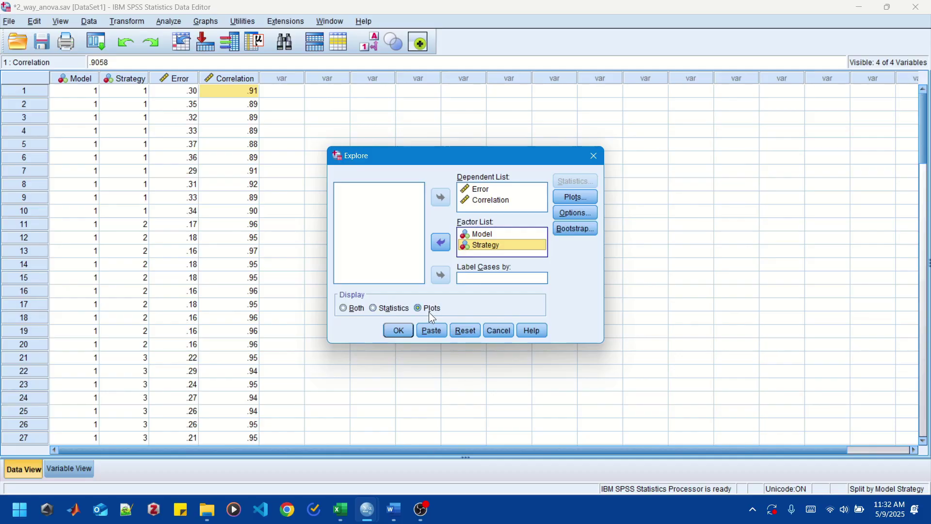
{"action": "left_click", "coordinate": [582, 198]}
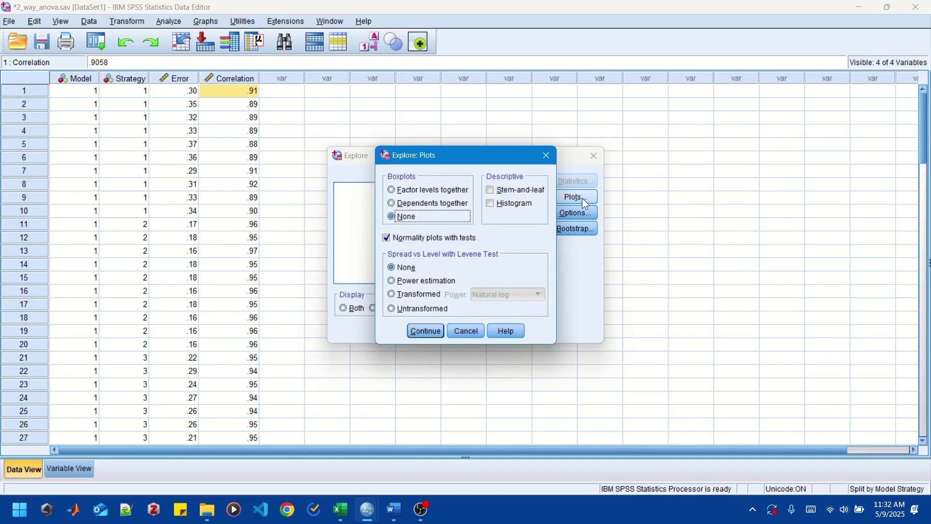
{"action": "left_click", "coordinate": [388, 240]}
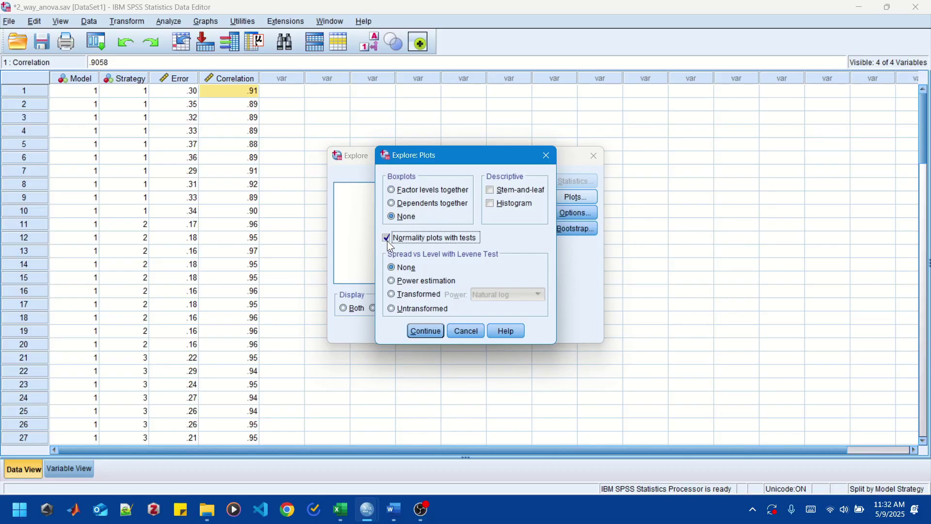
{"action": "left_click", "coordinate": [425, 332]}
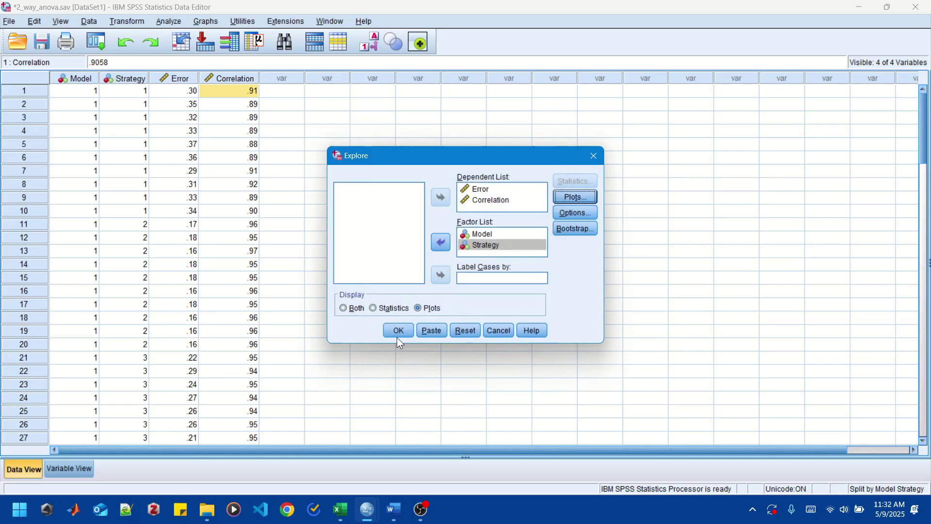
{"action": "left_click", "coordinate": [396, 338]}
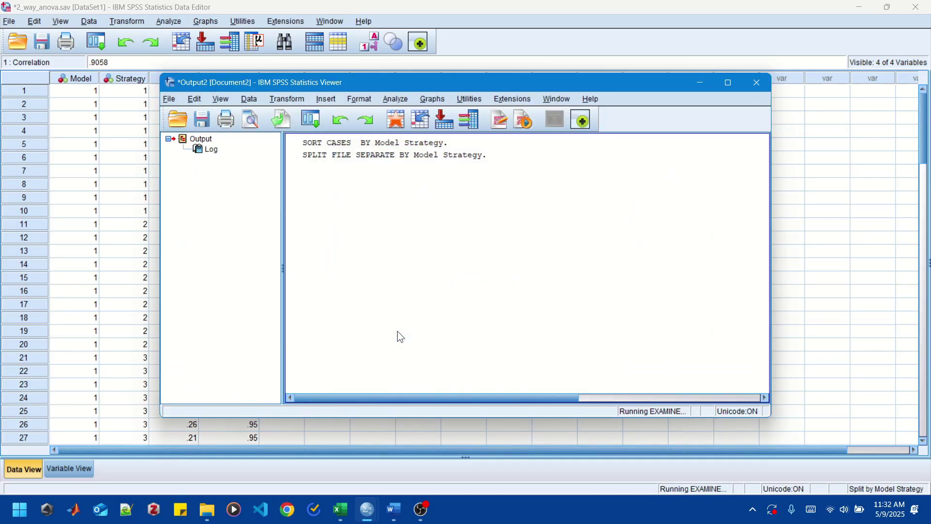
Maximize the output window and widen its outline so the full entry names can be read.
{"action": "left_click", "coordinate": [727, 83]}
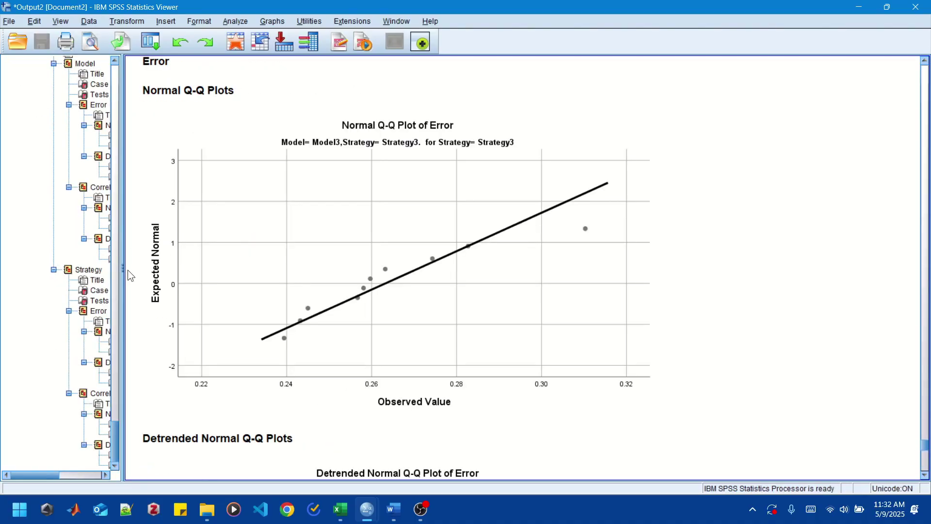
{"action": "left_click_drag", "start_coordinate": [124, 269], "coordinate": [232, 268]}
{"action": "scroll", "coordinate": [87, 303], "scroll_direction": "up", "scroll_amount": 2}
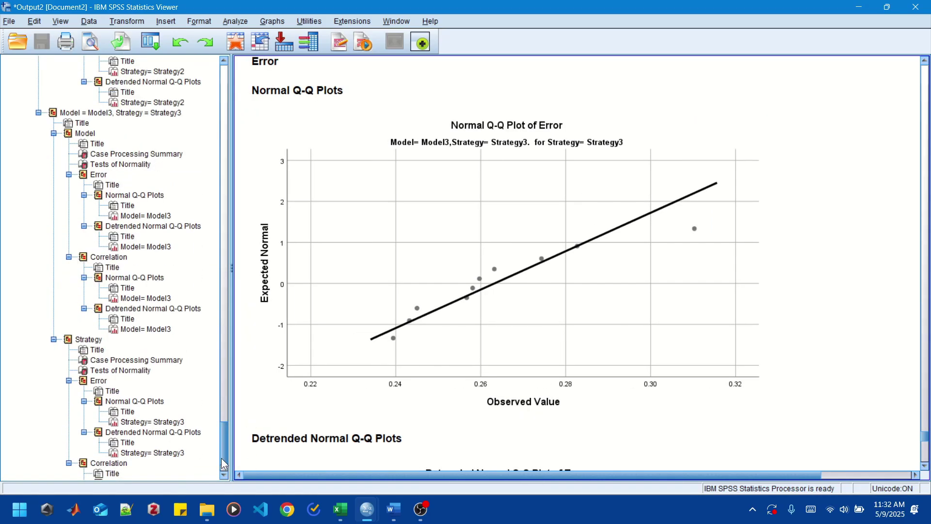
Collapse all nine Model and Strategy combination groups in the output outline, from Model1 Strategy1 through Model3 Strategy3.
{"action": "left_click_drag", "start_coordinate": [221, 458], "coordinate": [226, 87]}
{"action": "left_click", "coordinate": [38, 113]}
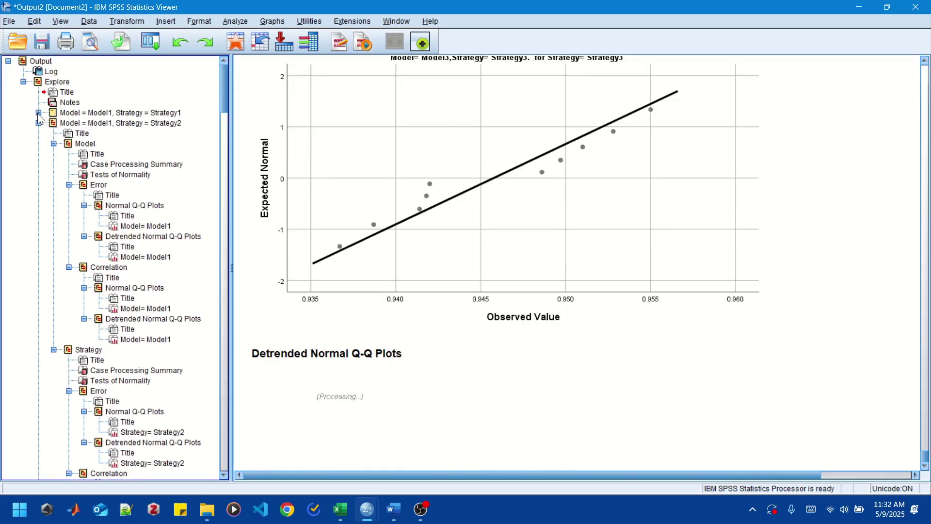
{"action": "left_click", "coordinate": [38, 123]}
{"action": "left_click", "coordinate": [39, 134]}
{"action": "left_click", "coordinate": [38, 144]}
{"action": "left_click", "coordinate": [39, 154]}
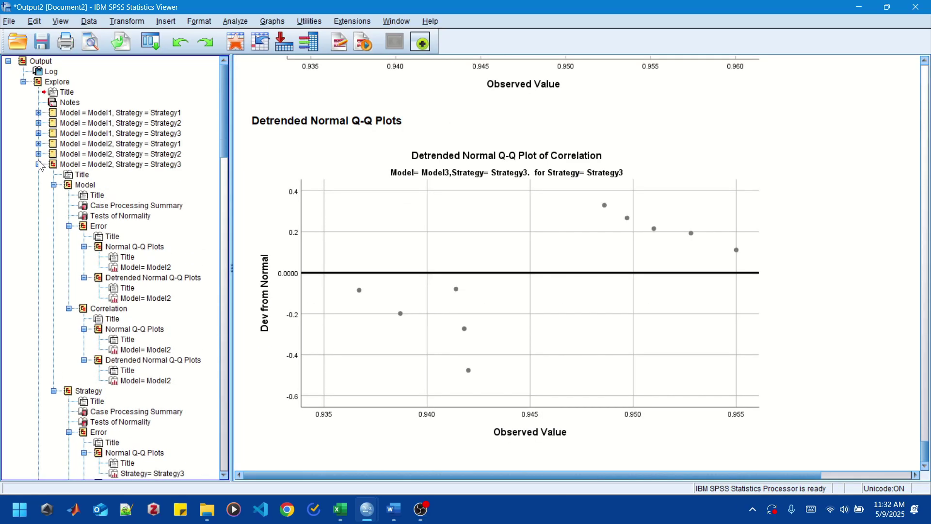
{"action": "left_click", "coordinate": [39, 164]}
{"action": "left_click", "coordinate": [38, 174]}
{"action": "left_click", "coordinate": [38, 184]}
{"action": "left_click", "coordinate": [38, 195]}
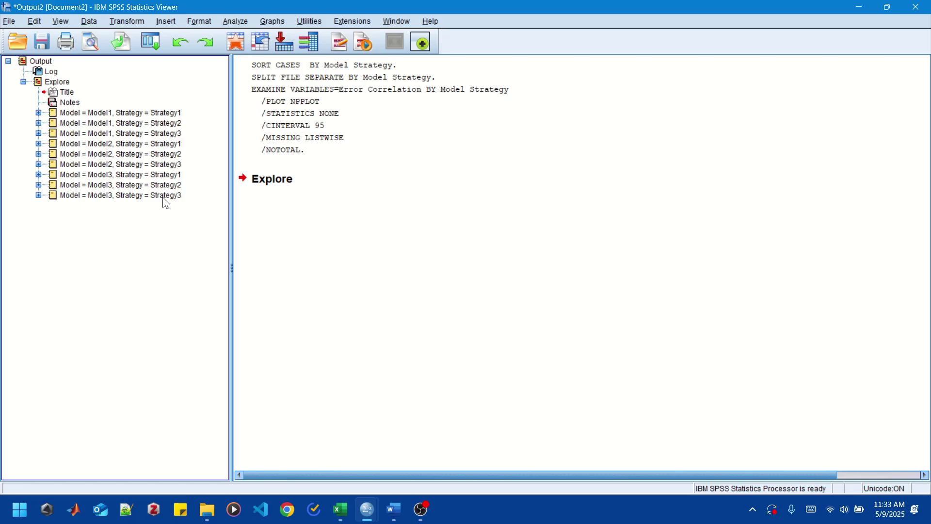
Examine the Tests of Normality table and the Error Q-Q plot for Model1 with Strategy1, and collapse that group.
{"action": "left_click", "coordinate": [39, 113]}
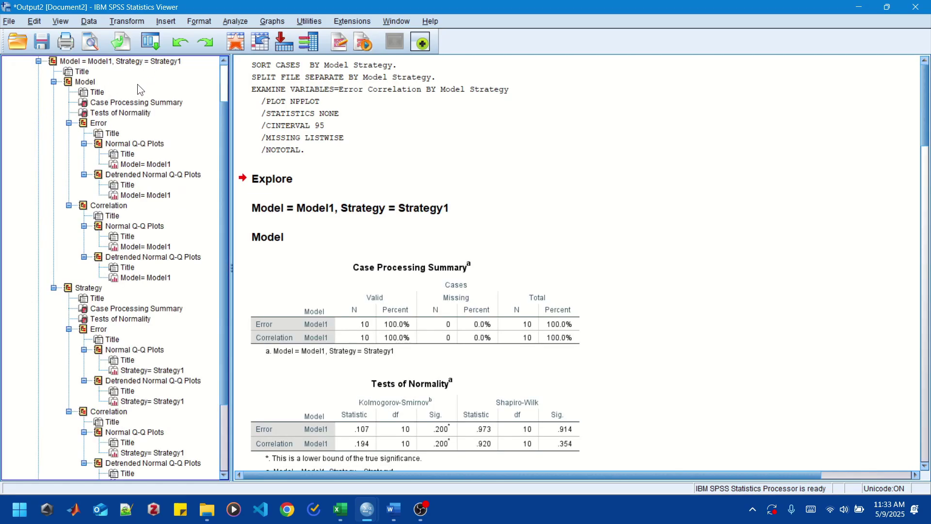
{"action": "left_click", "coordinate": [118, 113]}
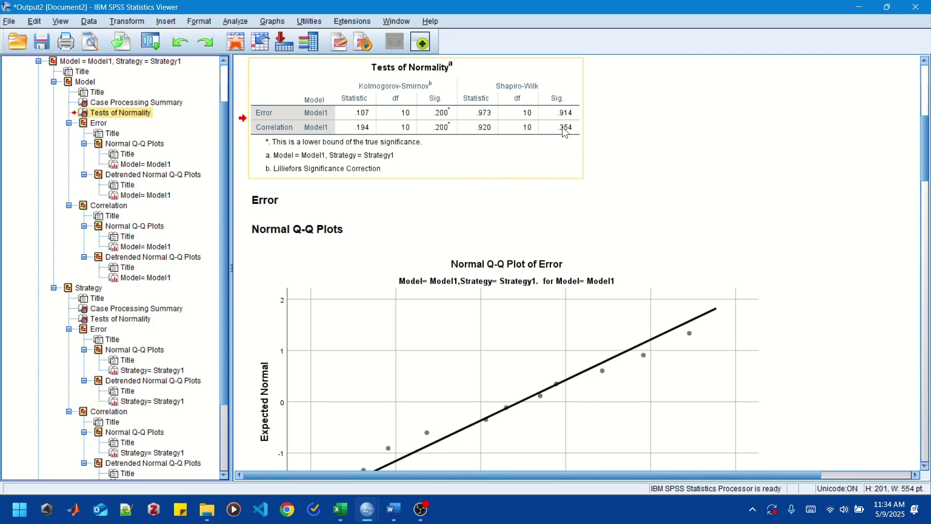
{"action": "scroll", "coordinate": [561, 191], "scroll_direction": "down", "scroll_amount": 3}
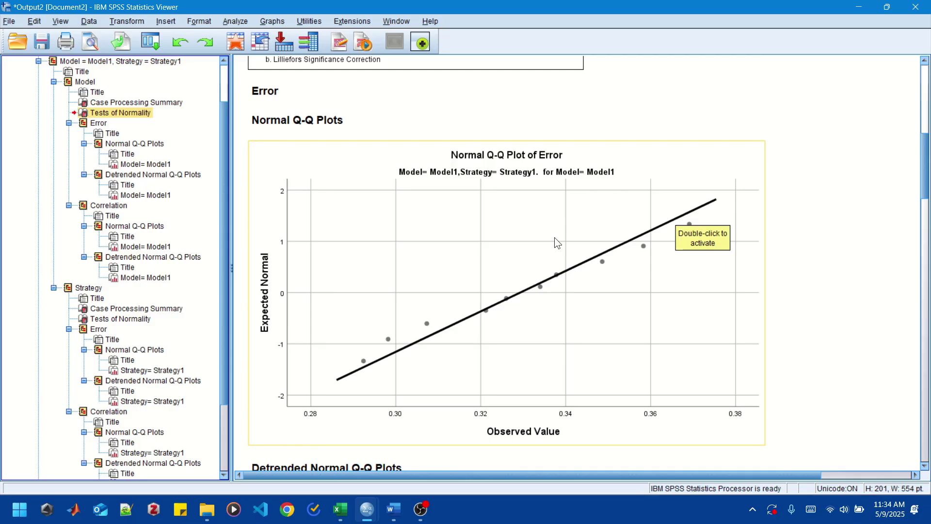
{"action": "left_click", "coordinate": [39, 61]}
{"action": "left_click", "coordinate": [41, 62]}
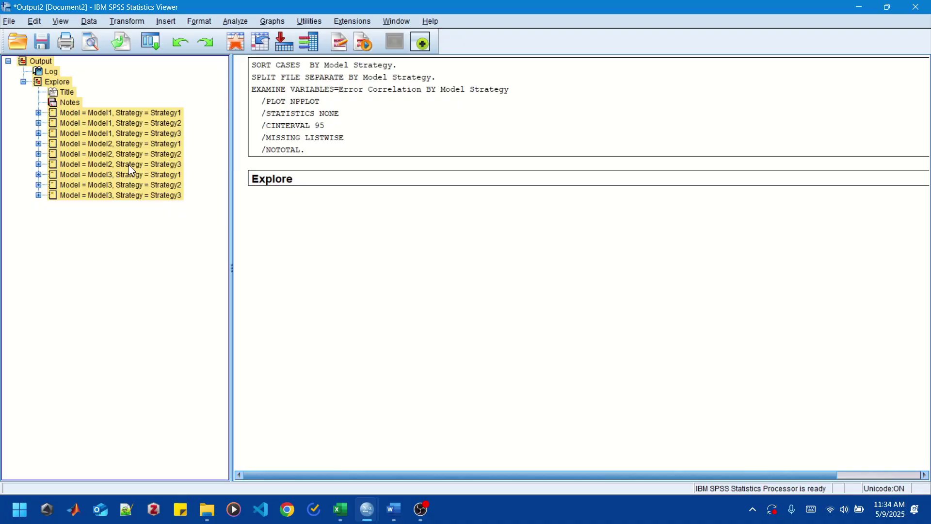
Expand the Model3, Strategy1 group and examine the Shapiro-Wilk significance values in its Tests of Normality table.
{"action": "left_click", "coordinate": [38, 175]}
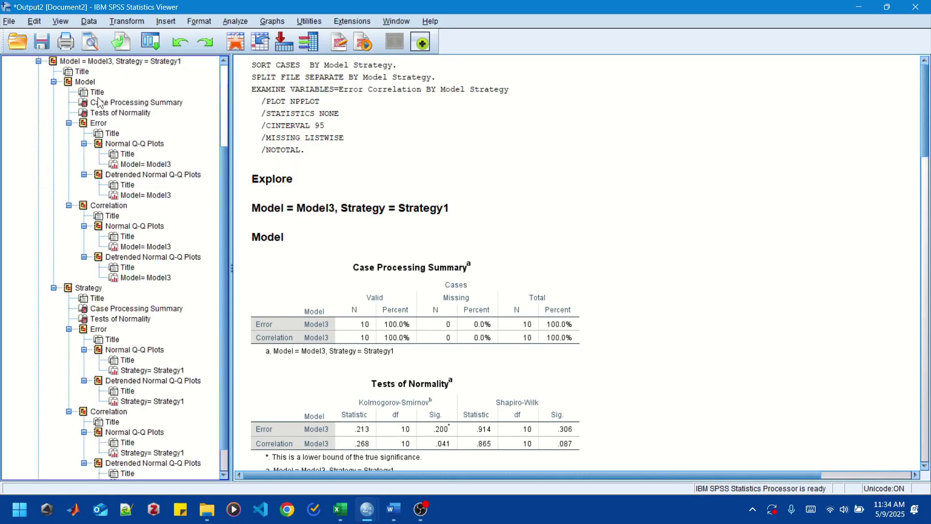
{"action": "left_click", "coordinate": [112, 114]}
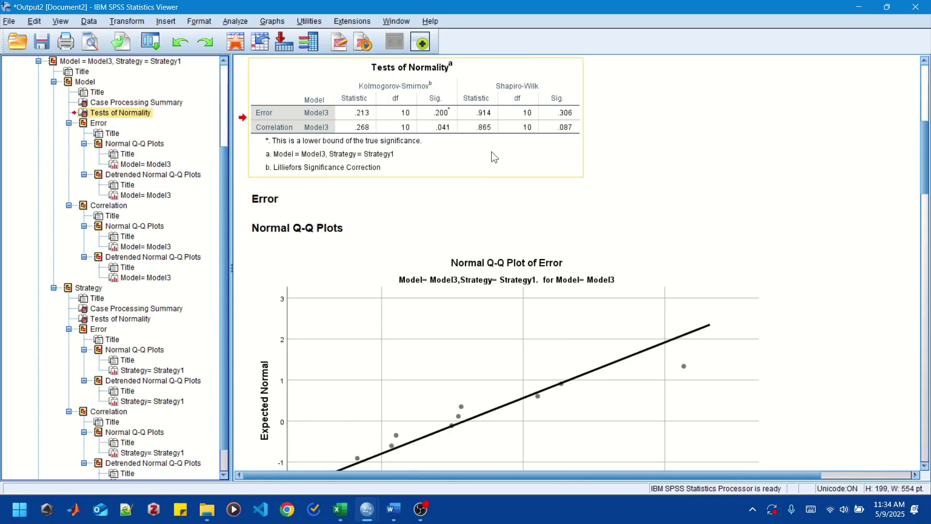
{"action": "scroll", "coordinate": [506, 161], "scroll_direction": "up", "scroll_amount": 3}
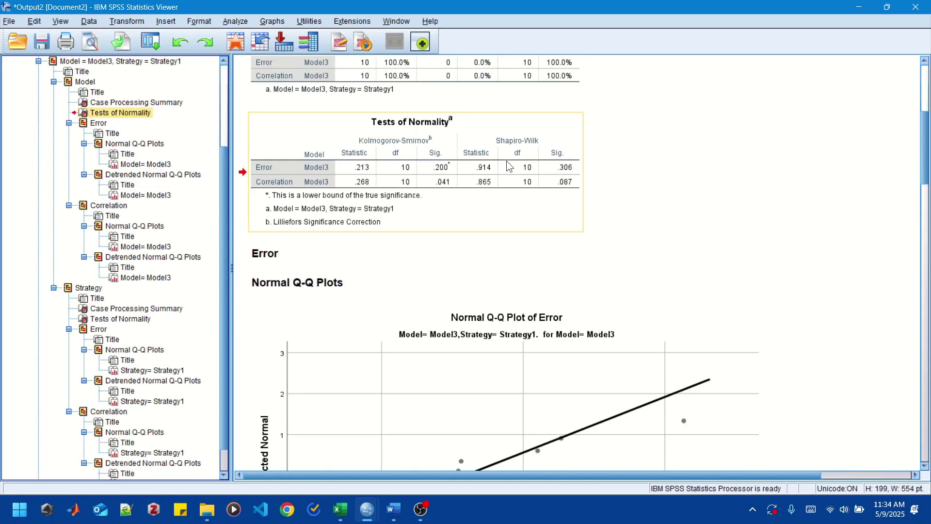
{"action": "left_click", "coordinate": [570, 173]}
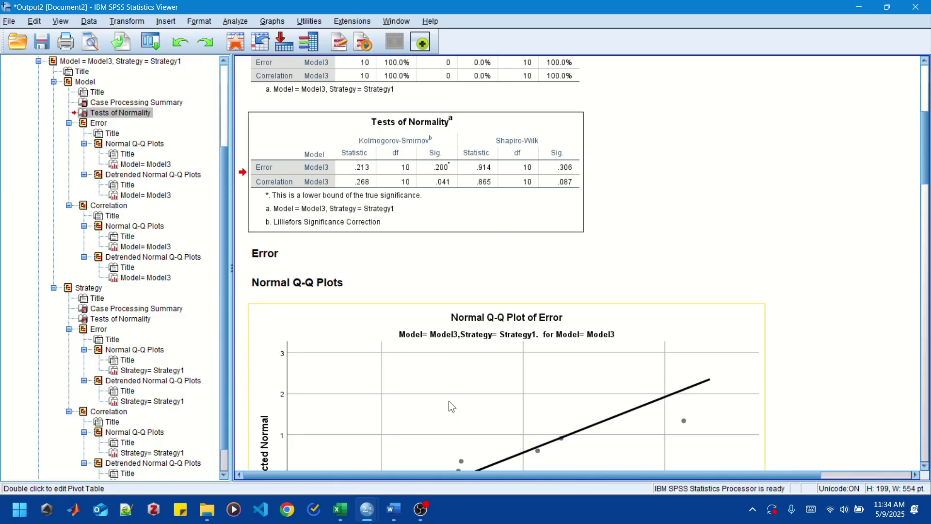
Switch to the Stats workbook in Excel and review the null hypothesis and P < 0.05 rejection rule on the Normality sheet.
{"action": "left_click", "coordinate": [394, 510]}
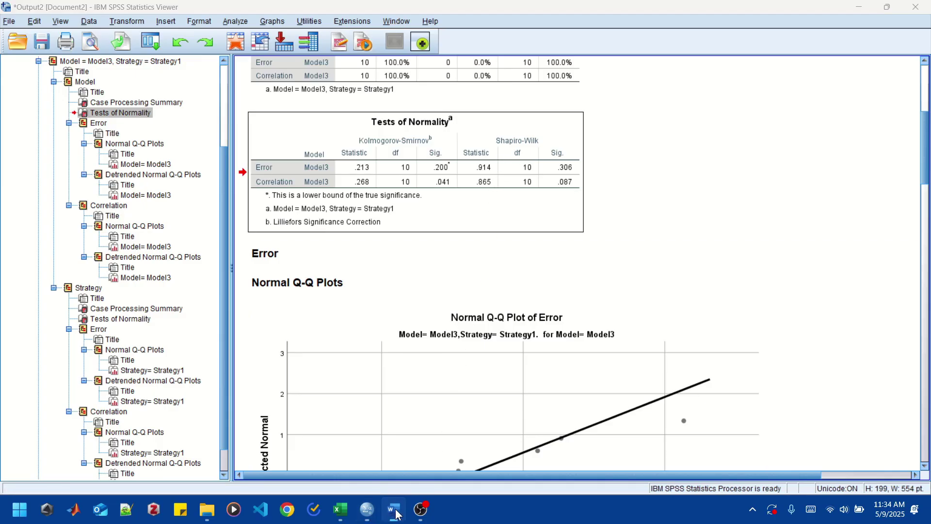
{"action": "left_click", "coordinate": [341, 509]}
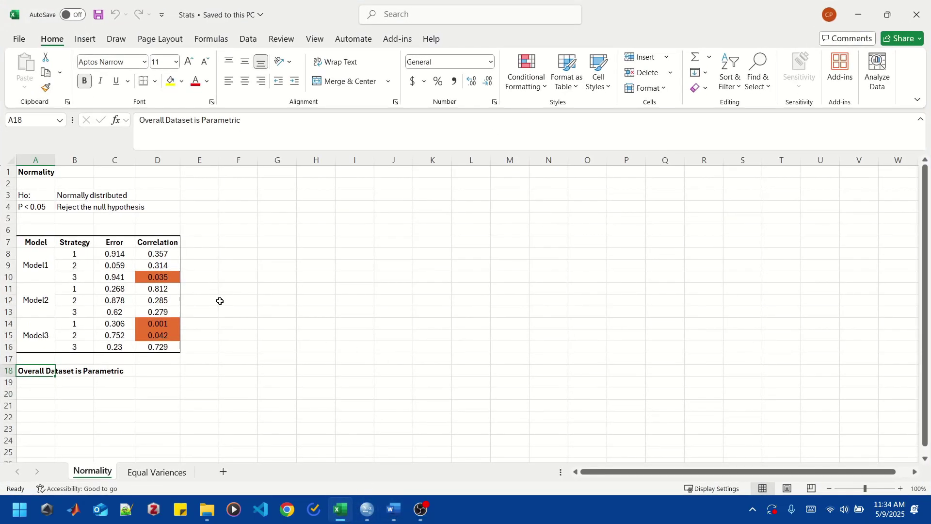
{"action": "scroll", "coordinate": [219, 299], "scroll_direction": "up", "scroll_amount": 1}
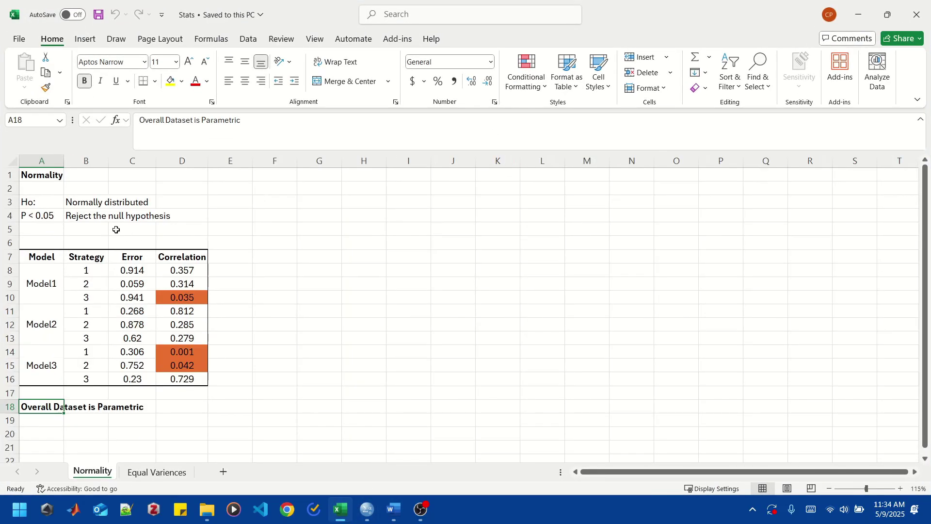
{"action": "left_click", "coordinate": [58, 203]}
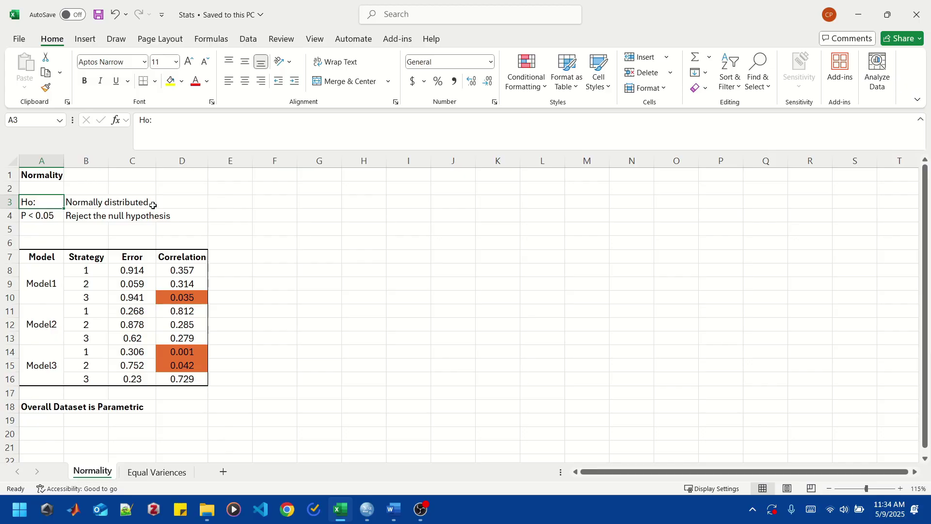
{"action": "left_click", "coordinate": [48, 221]}
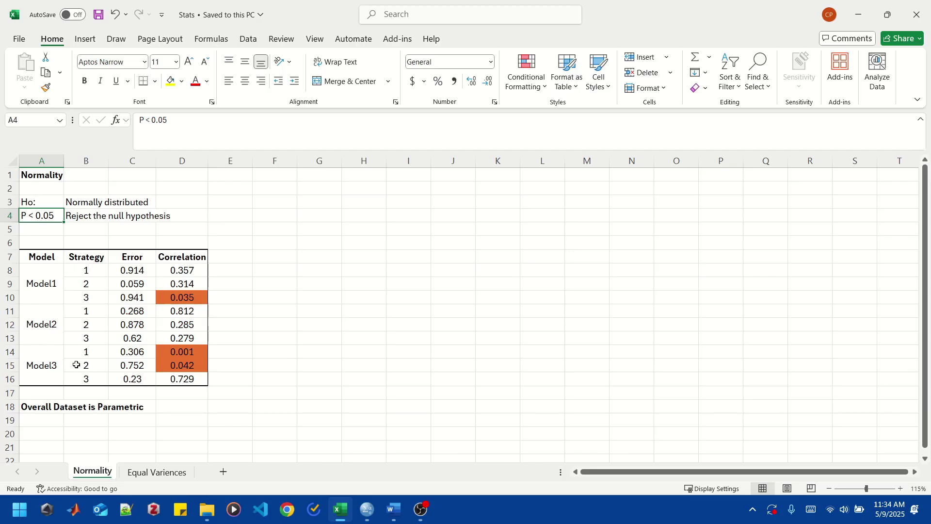
Review the Error and Correlation p-values across all Model and Strategy combinations in the normality table.
{"action": "left_click", "coordinate": [141, 275]}
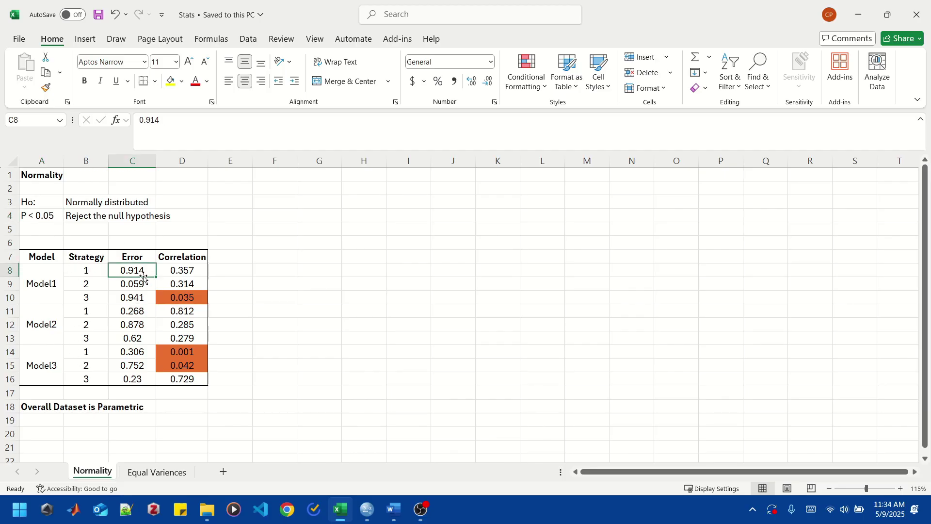
{"action": "left_click", "coordinate": [181, 270]}
{"action": "left_click_drag", "start_coordinate": [141, 273], "coordinate": [176, 379]}
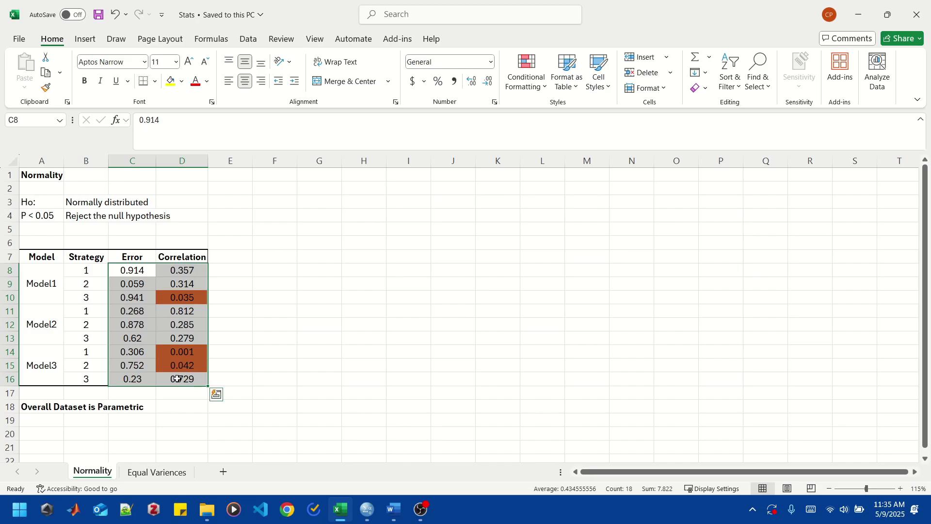
{"action": "left_click", "coordinate": [172, 338]}
{"action": "left_click", "coordinate": [189, 297]}
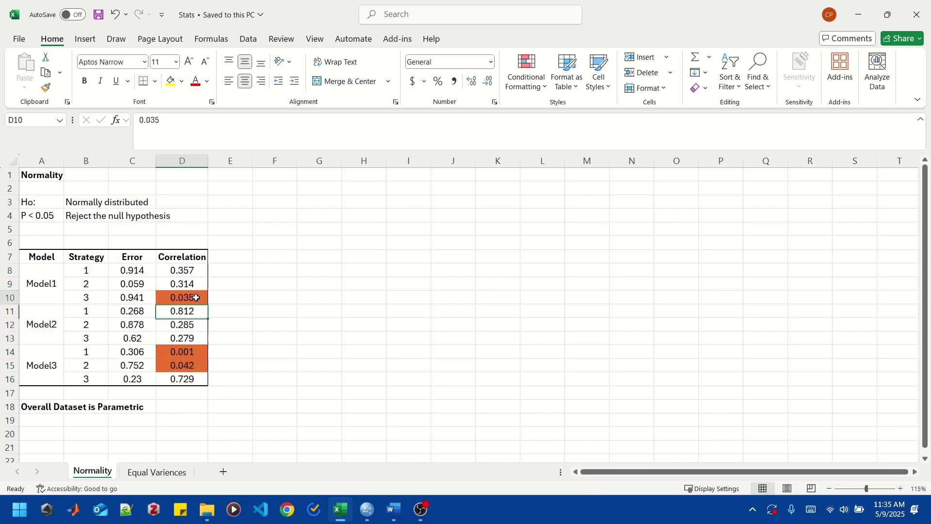
{"action": "left_click", "coordinate": [197, 356]}
{"action": "left_click", "coordinate": [197, 370]}
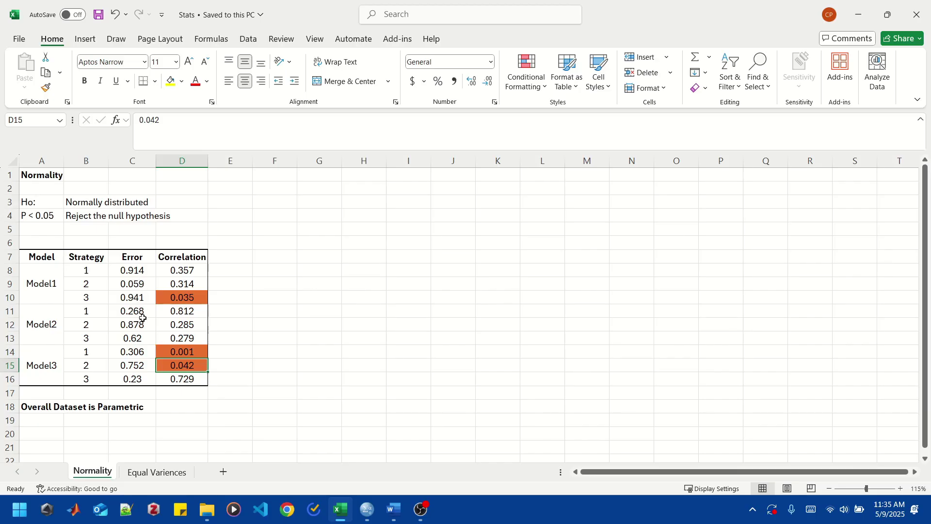
Compare the highlighted Correlation p-values with the other results and the overall conclusion written below the table.
{"action": "left_click", "coordinate": [183, 298]}
{"action": "left_click", "coordinate": [187, 352]}
{"action": "left_click", "coordinate": [189, 365]}
{"action": "left_click", "coordinate": [190, 355]}
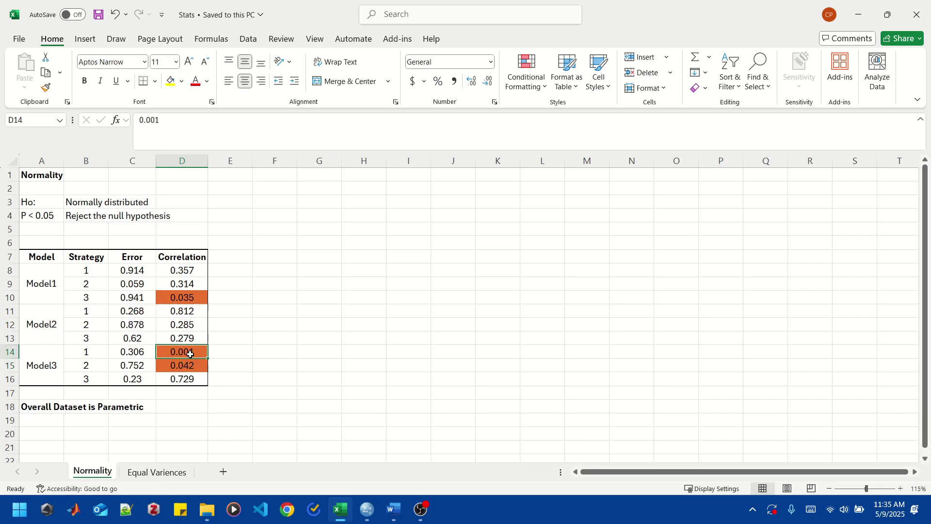
{"action": "left_click", "coordinate": [36, 411]}
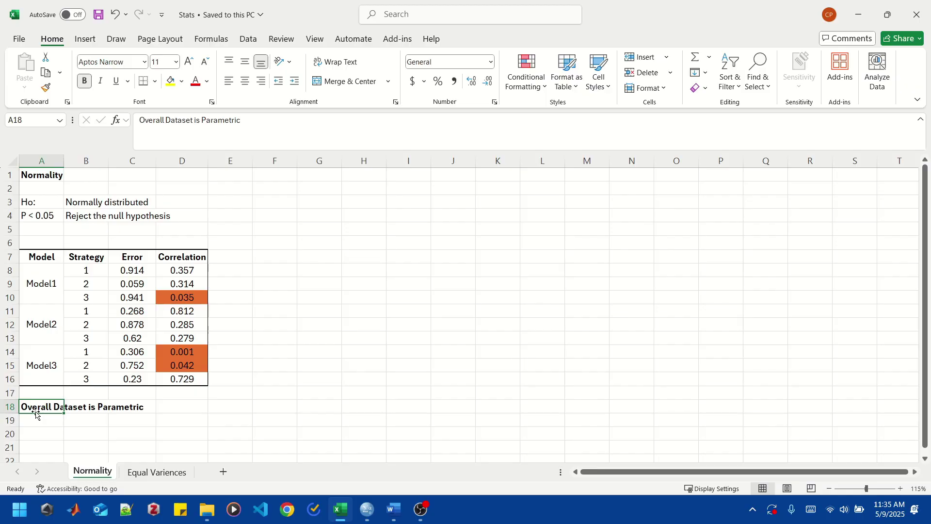
{"action": "left_click", "coordinate": [194, 281]}
{"action": "left_click", "coordinate": [193, 269]}
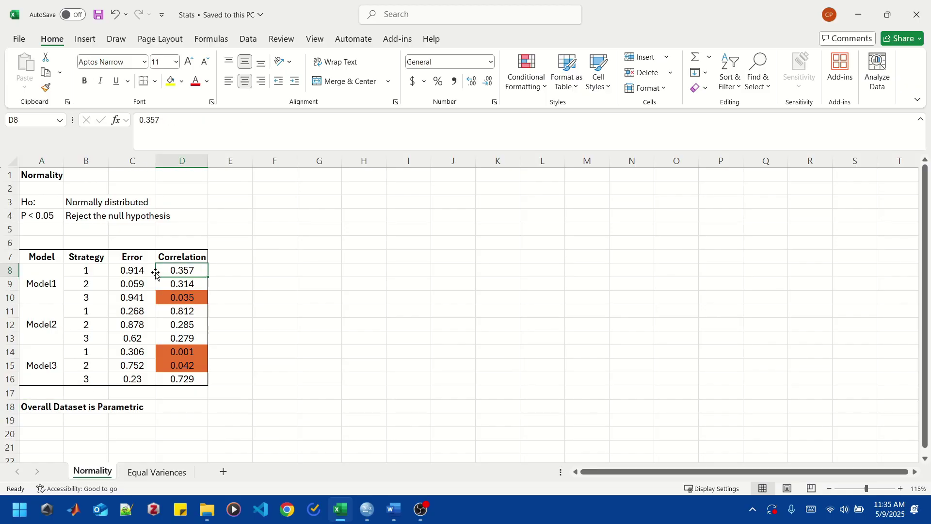
{"action": "left_click", "coordinate": [46, 409]}
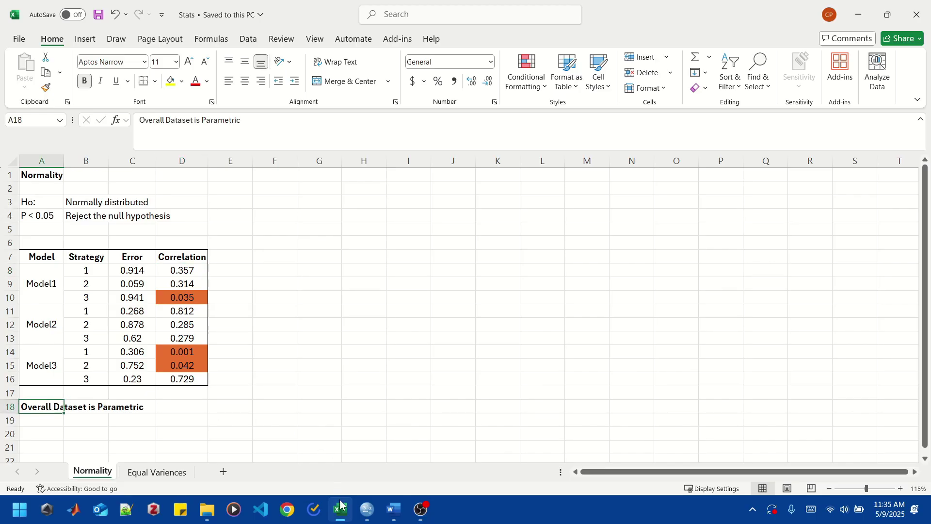
Switch back to the SPSS data and turn off the file split, removing Model and Strategy from the grouping and analyzing all cases.
{"action": "left_click", "coordinate": [367, 509]}
{"action": "left_click", "coordinate": [348, 451]}
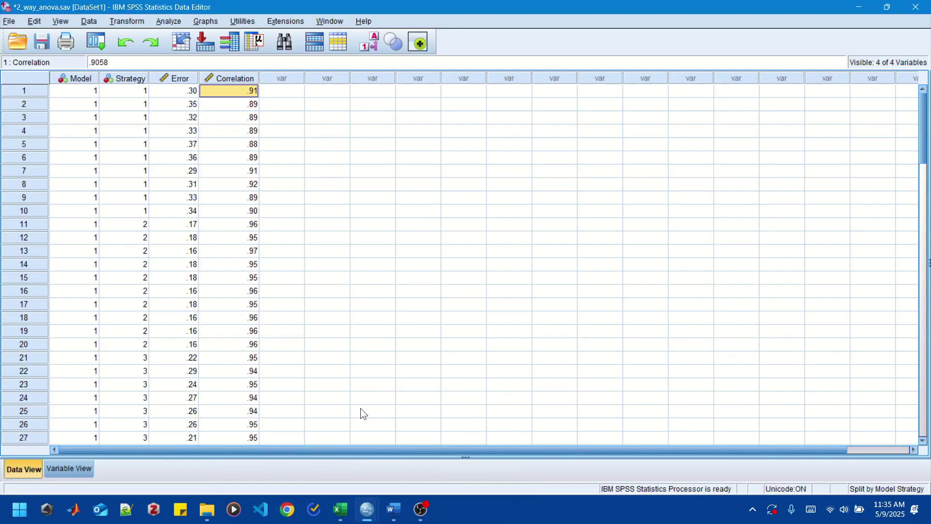
{"action": "left_click", "coordinate": [86, 20]}
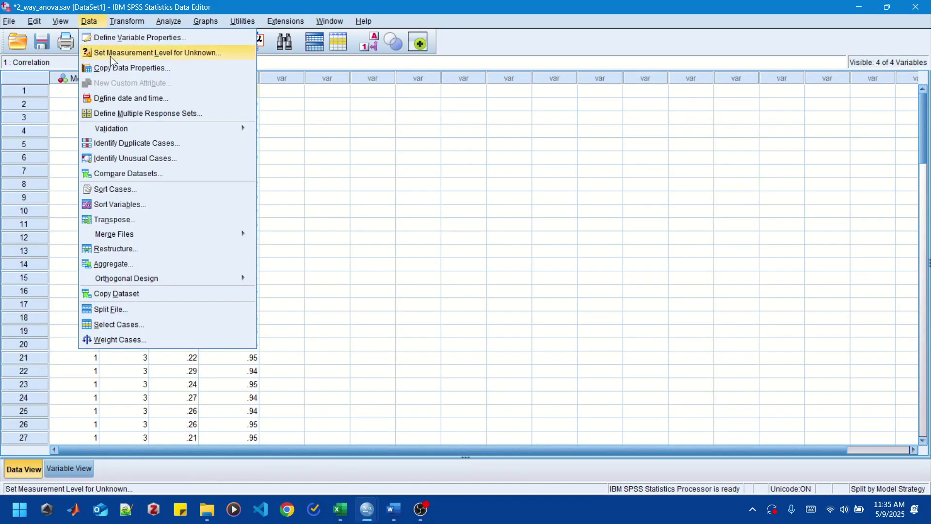
{"action": "left_click", "coordinate": [166, 306]}
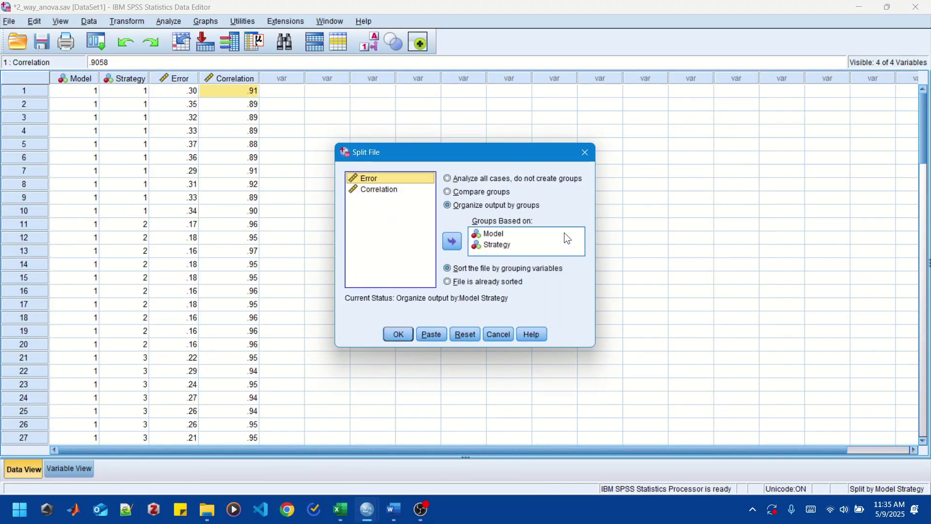
{"action": "left_click", "coordinate": [499, 235]}
{"action": "left_click", "coordinate": [495, 244], "text": "shift"}
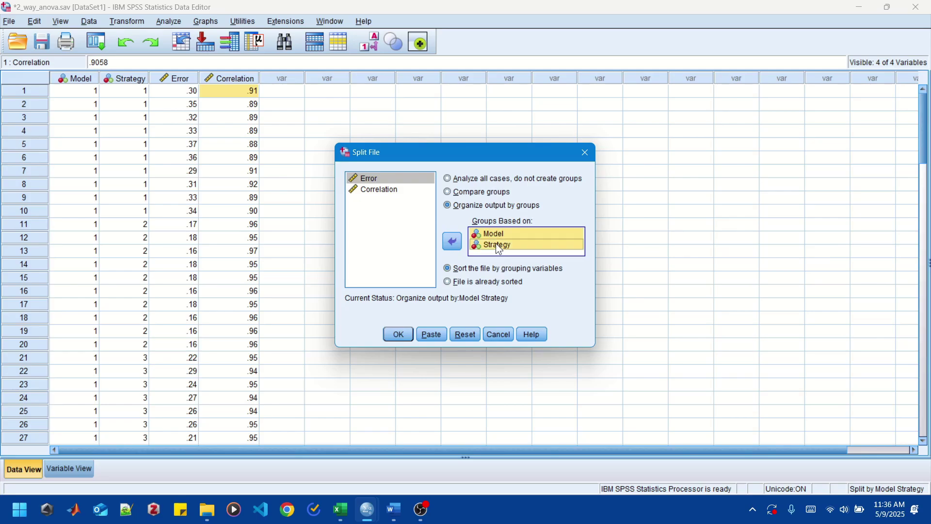
{"action": "left_click", "coordinate": [459, 241]}
{"action": "left_click", "coordinate": [471, 180]}
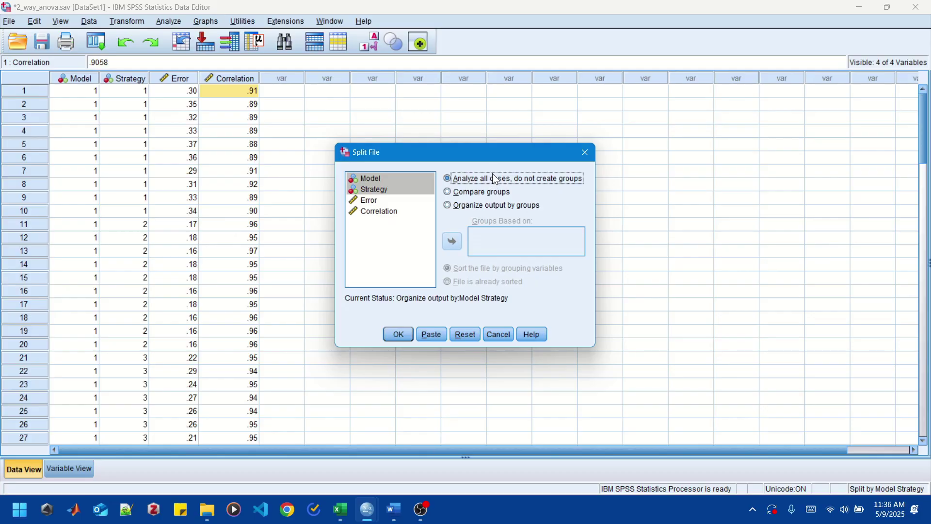
{"action": "left_click", "coordinate": [397, 335]}
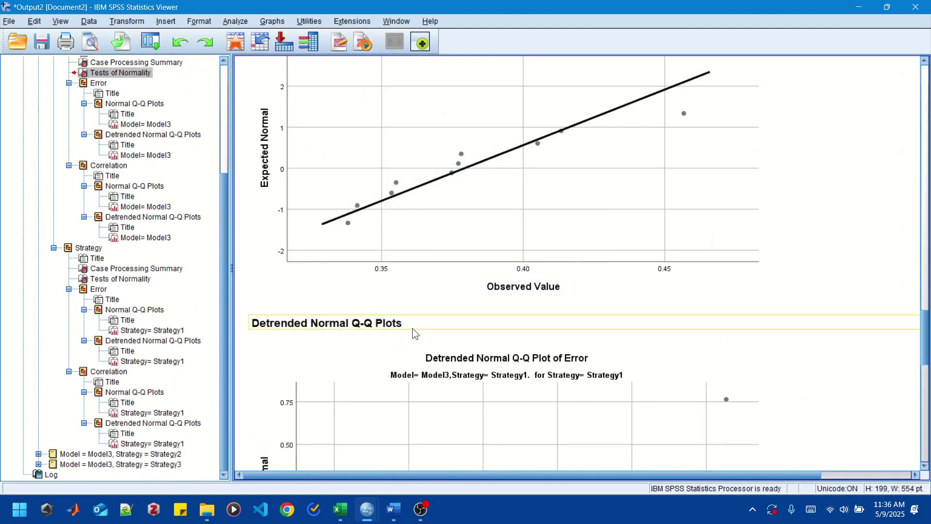
{"action": "scroll", "coordinate": [926, 359], "scroll_direction": "down", "scroll_amount": 2}
{"action": "scroll", "coordinate": [926, 358], "scroll_direction": "down", "scroll_amount": 5}
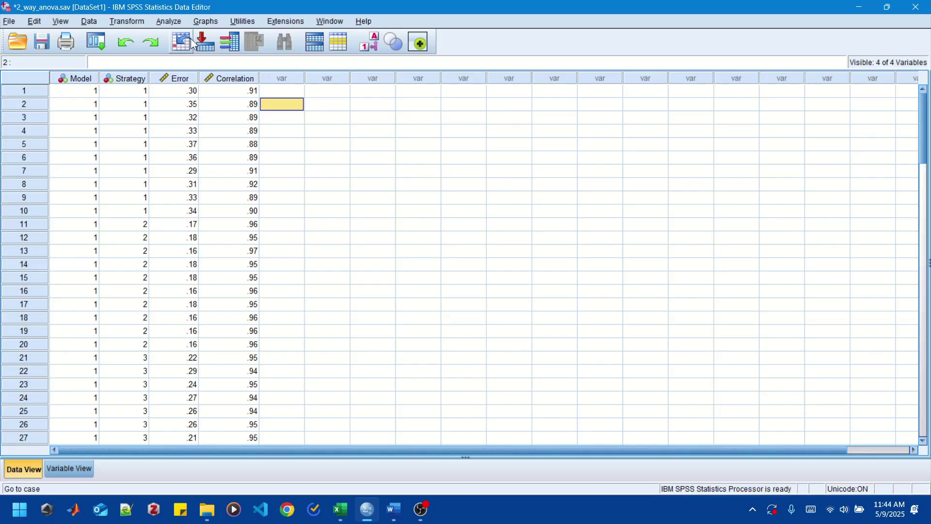
Start a Multivariate general linear model with Model and Strategy as fixed factors and Error and Correlation as dependent variables.
{"action": "left_click", "coordinate": [174, 21]}
{"action": "mouse_move", "coordinate": [239, 106]}
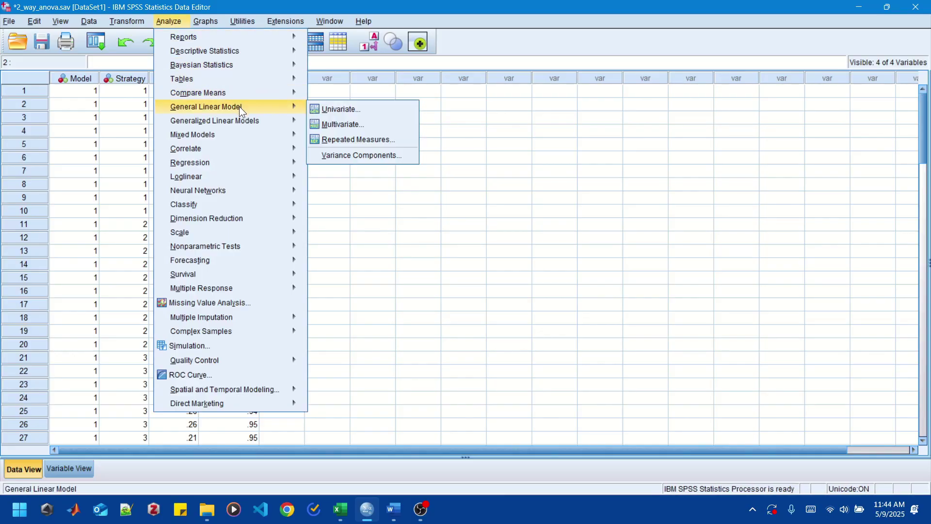
{"action": "left_click", "coordinate": [380, 125]}
{"action": "left_click", "coordinate": [386, 187], "text": "shift"}
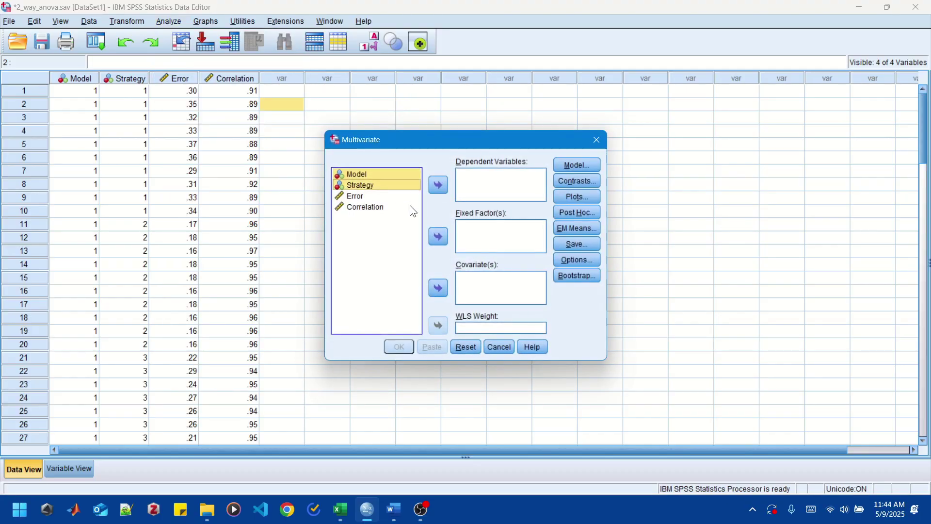
{"action": "left_click", "coordinate": [438, 237]}
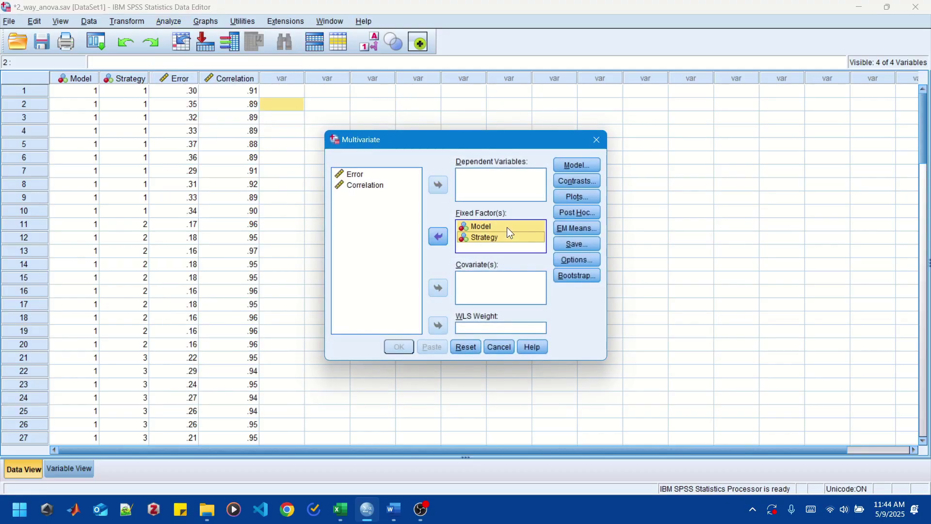
{"action": "left_click", "coordinate": [361, 174]}
{"action": "left_click", "coordinate": [363, 187], "text": "shift"}
{"action": "left_click", "coordinate": [438, 185]}
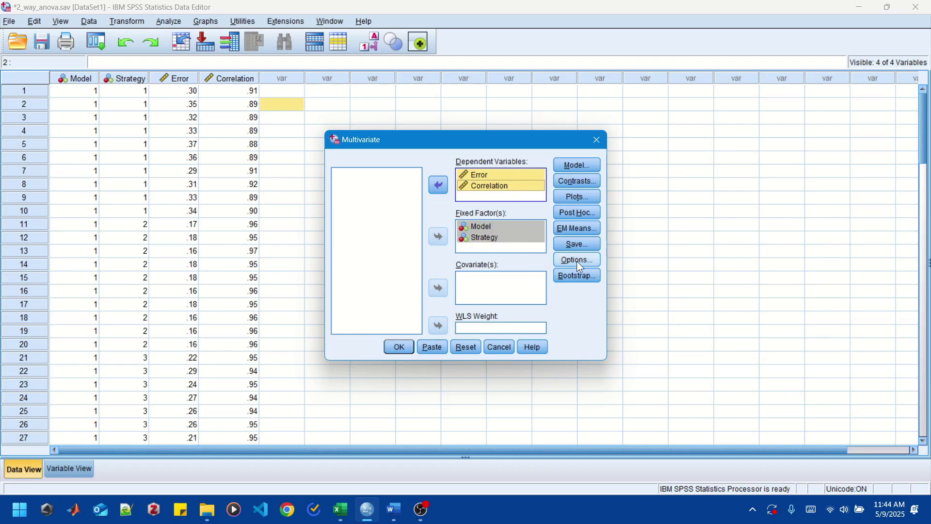
Add homogeneity tests to the Multivariate analysis options and run the analysis.
{"action": "left_click", "coordinate": [589, 262]}
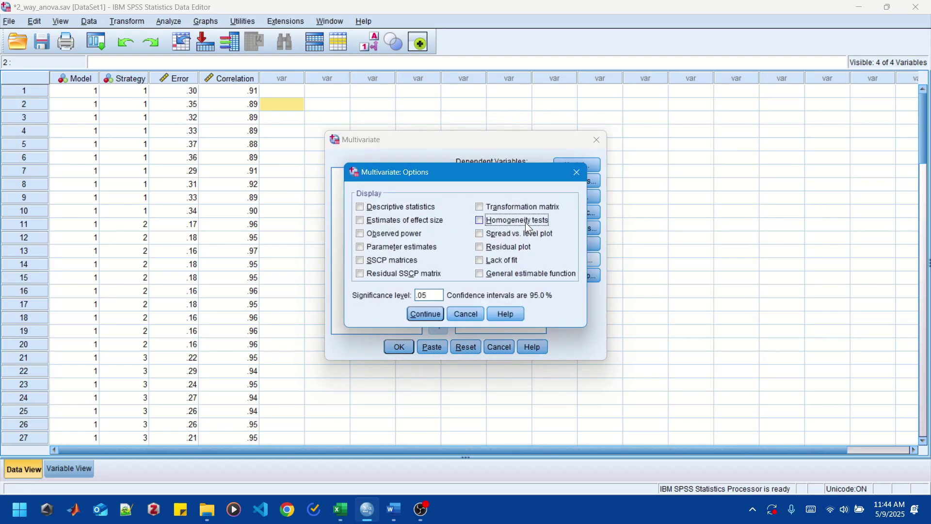
{"action": "left_click", "coordinate": [526, 222]}
{"action": "left_click", "coordinate": [426, 313]}
{"action": "left_click", "coordinate": [398, 347]}
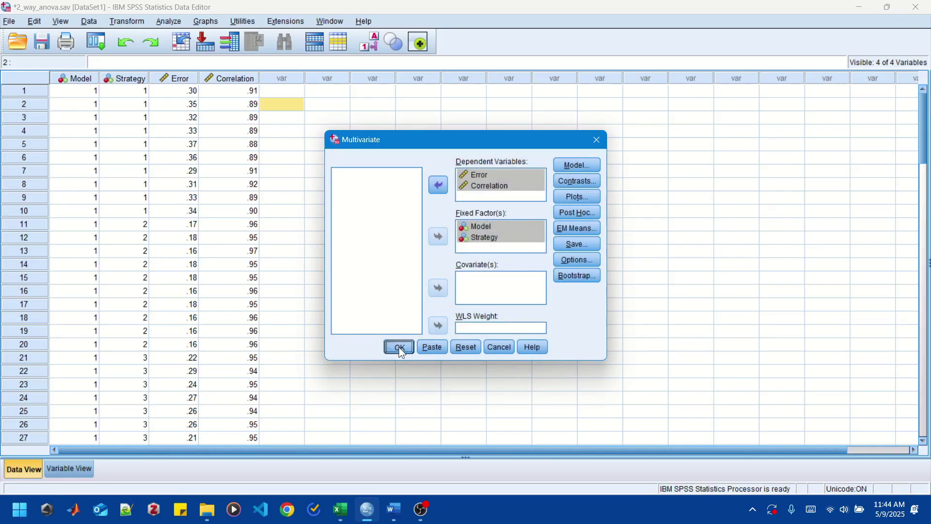
Examine the mean-based significance values for Error and Correlation in Levene's Test of Equality of Error Variances.
{"action": "scroll", "coordinate": [383, 300], "scroll_direction": "down", "scroll_amount": 10}
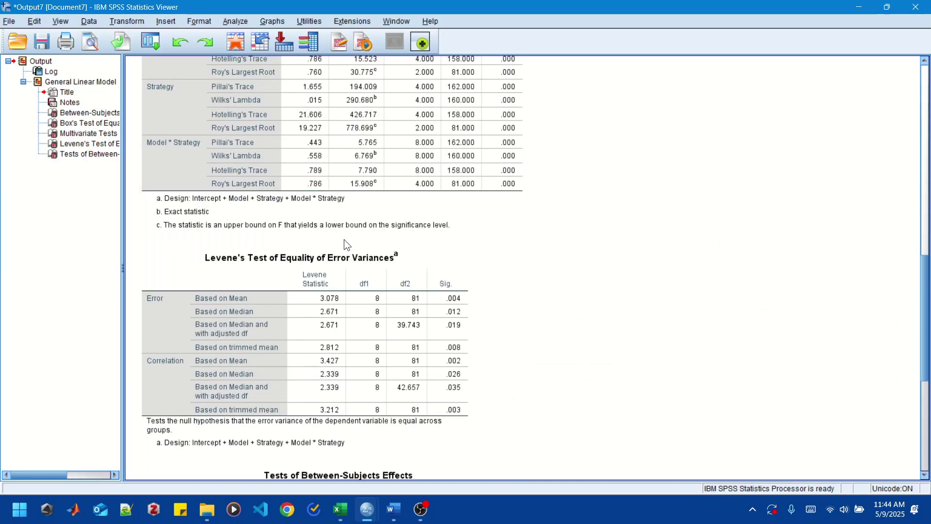
{"action": "scroll", "coordinate": [344, 240], "scroll_direction": "down", "scroll_amount": 3}
{"action": "left_click", "coordinate": [211, 155]}
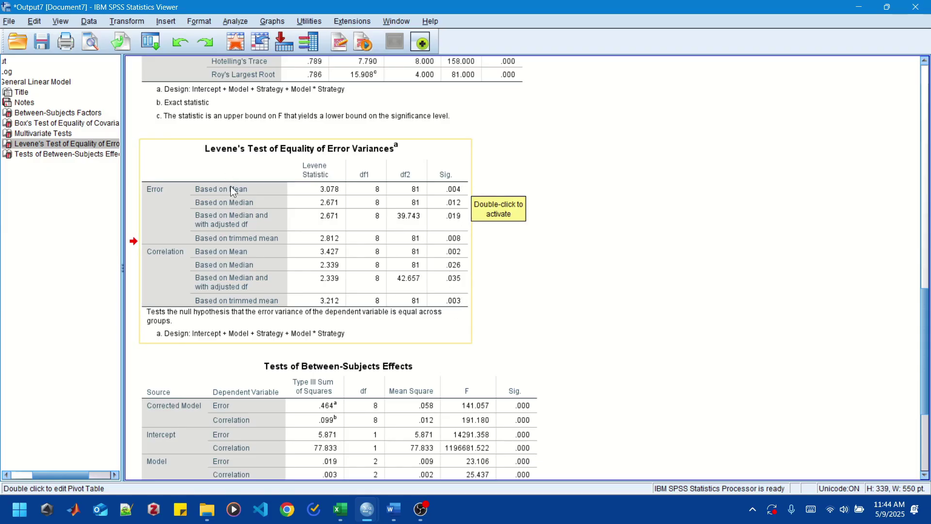
{"action": "left_click", "coordinate": [460, 191]}
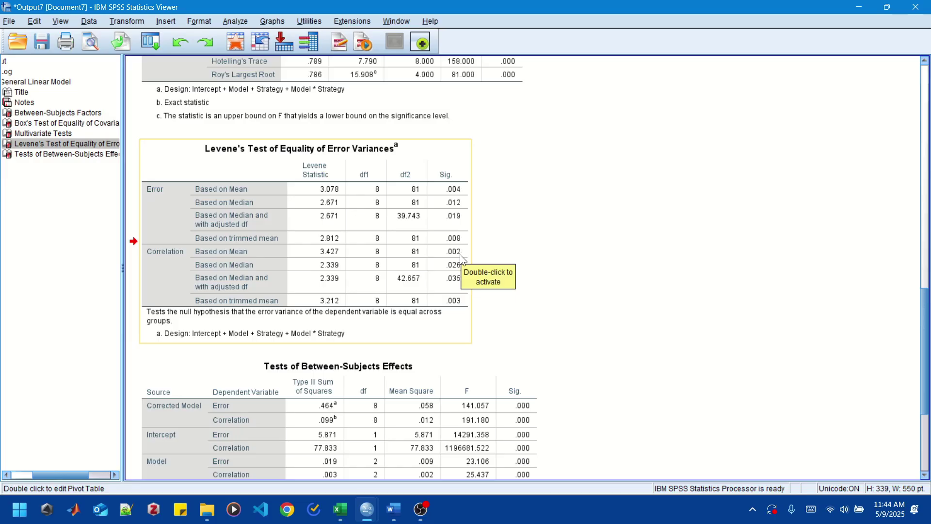
Switch to the Excel workbook and review the Levene's test summary, the three ANOVA conditions and the written conclusion.
{"action": "left_click", "coordinate": [341, 510]}
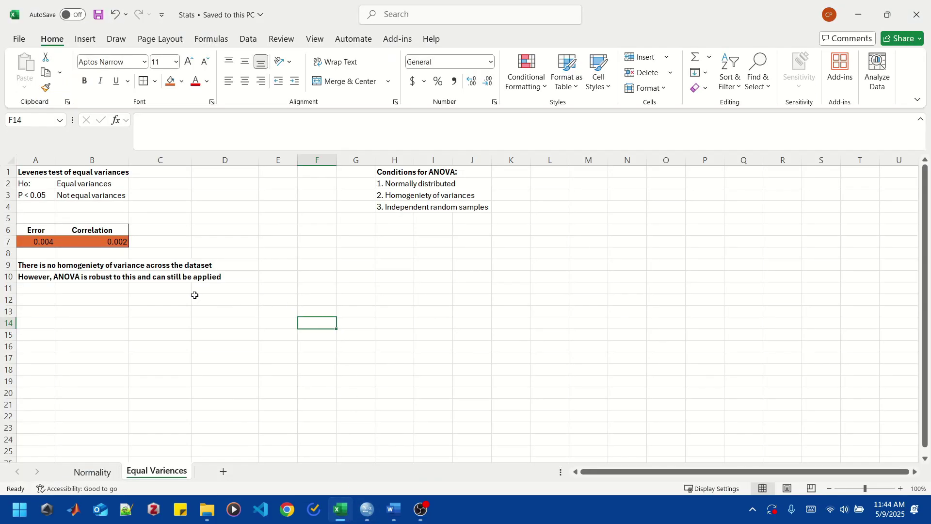
{"action": "scroll", "coordinate": [188, 289], "scroll_direction": "up", "scroll_amount": 1, "text": "ctrl"}
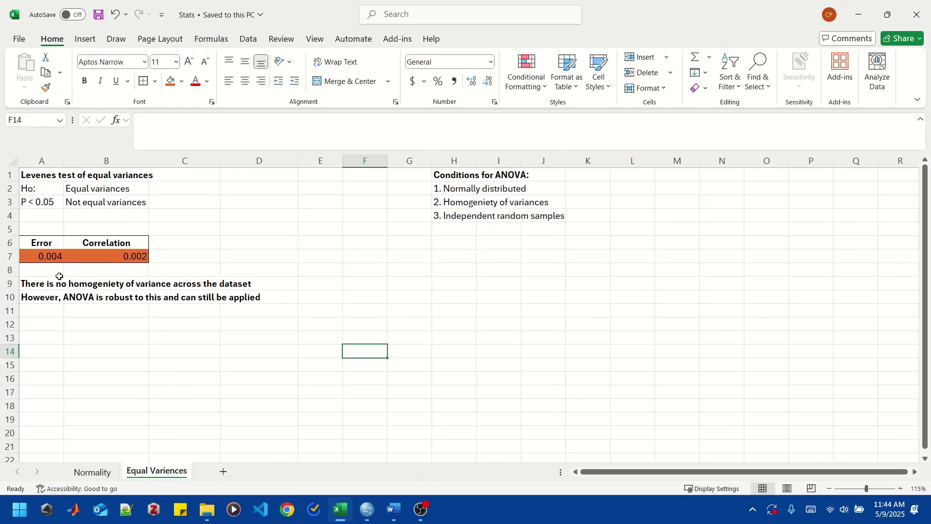
{"action": "left_click", "coordinate": [448, 190]}
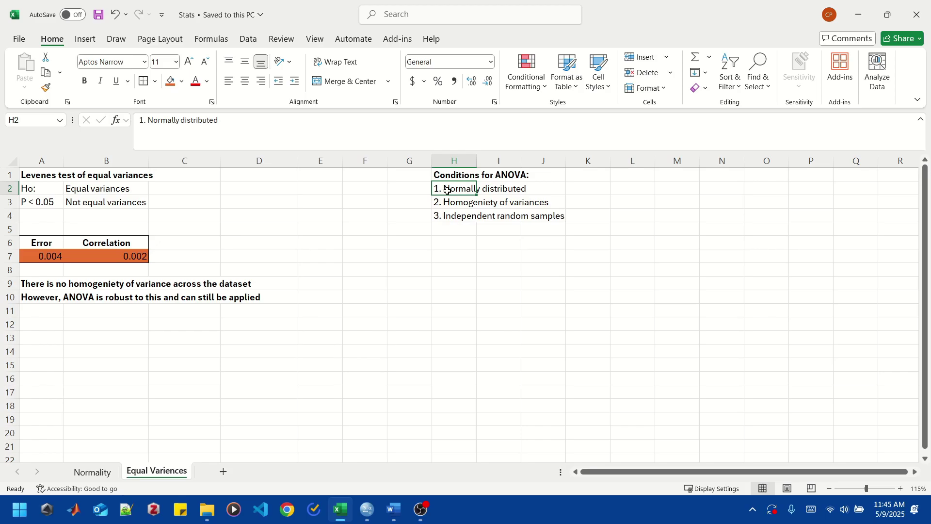
{"action": "left_click", "coordinate": [450, 204]}
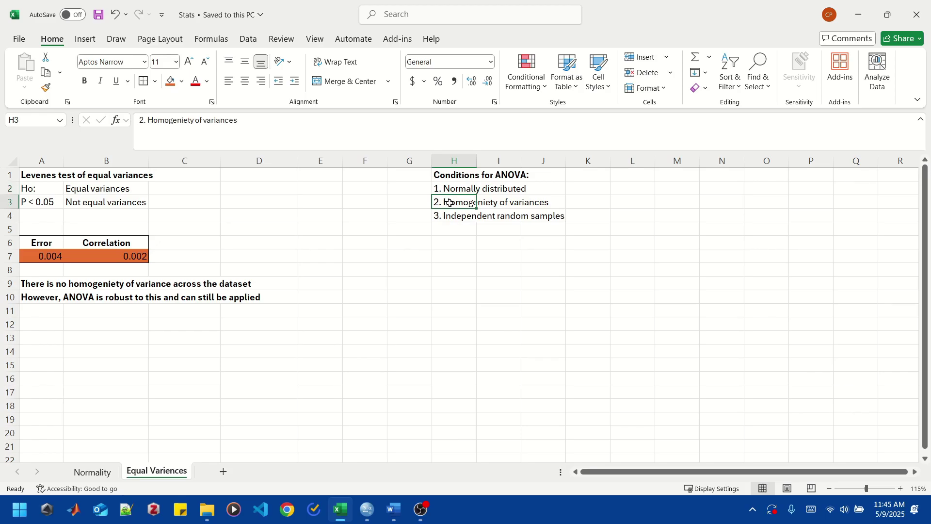
{"action": "left_click", "coordinate": [452, 216]}
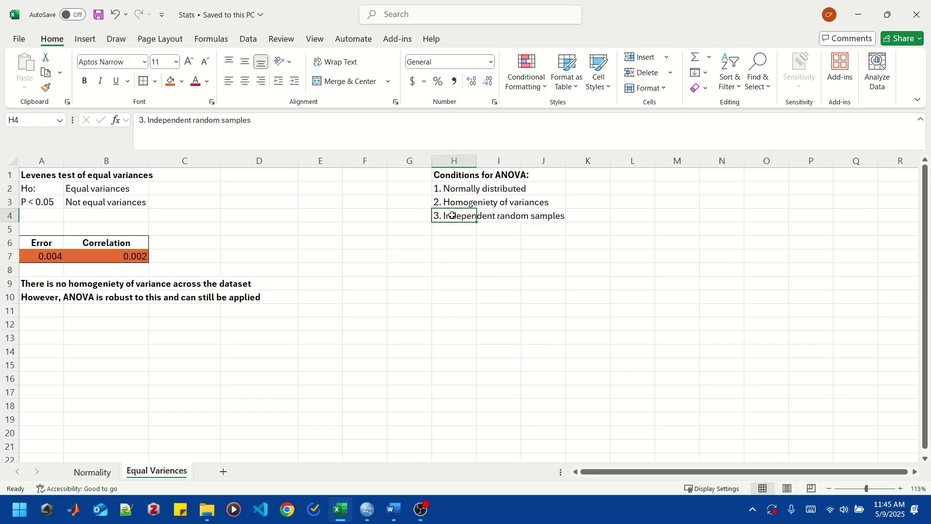
{"action": "left_click", "coordinate": [48, 298]}
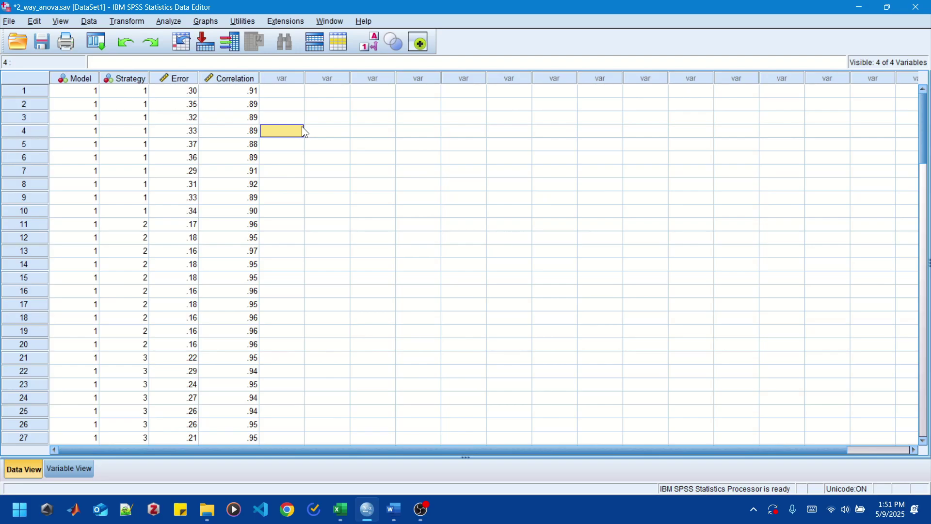
Run a Multivariate general linear model in SPSS with Model and Strategy as fixed factors and Error and Correlation as dependent variables.
{"action": "left_click", "coordinate": [175, 21]}
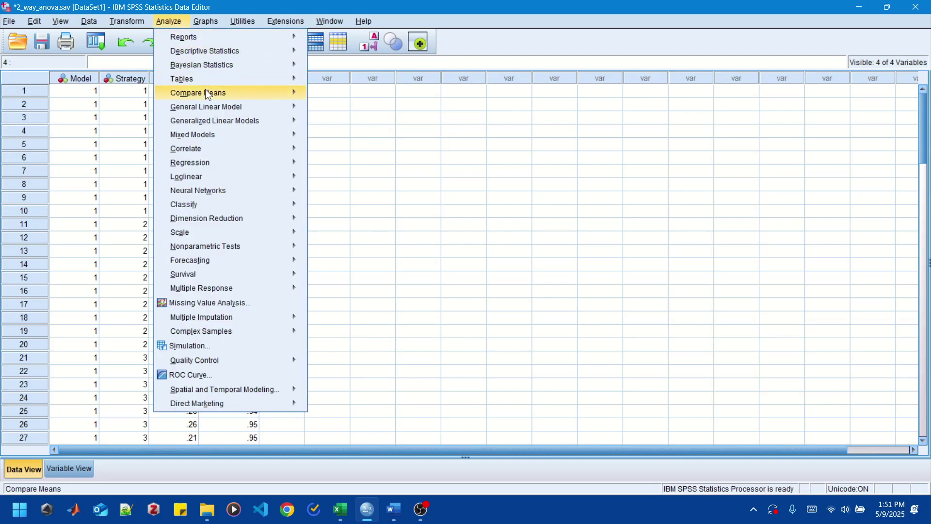
{"action": "mouse_move", "coordinate": [218, 107]}
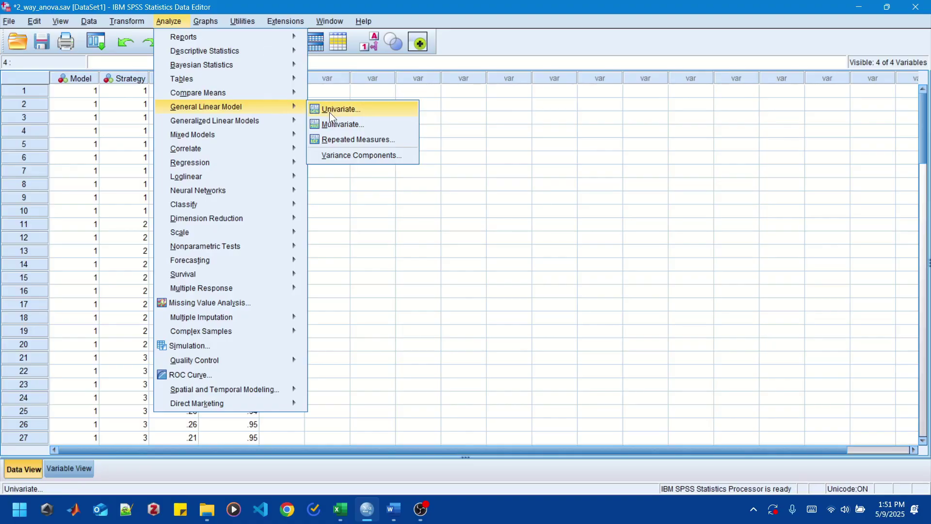
{"action": "left_click", "coordinate": [359, 126]}
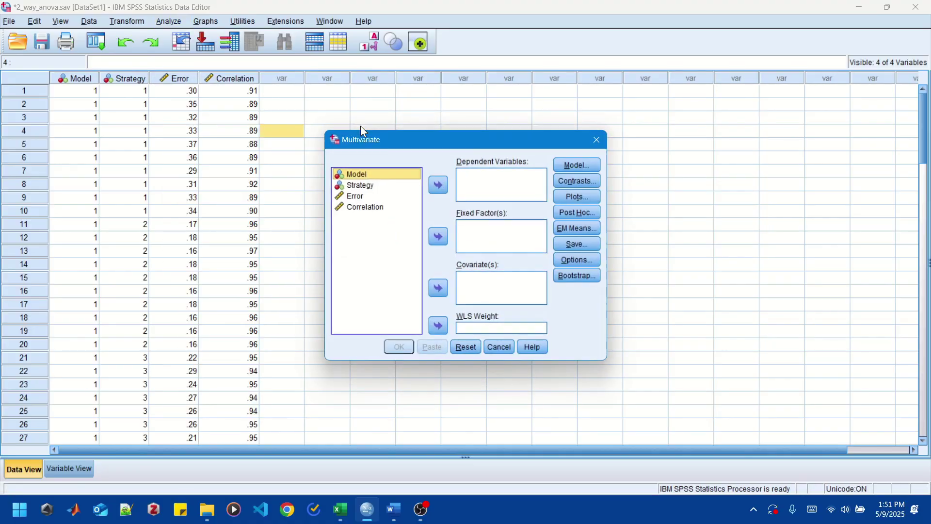
{"action": "left_click", "coordinate": [390, 185], "text": "shift"}
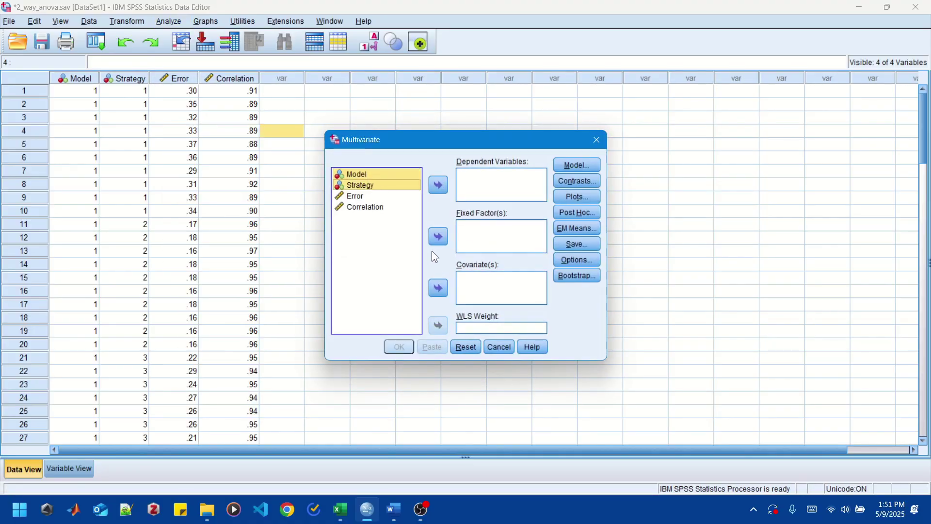
{"action": "left_click", "coordinate": [438, 237]}
{"action": "left_click", "coordinate": [369, 174]}
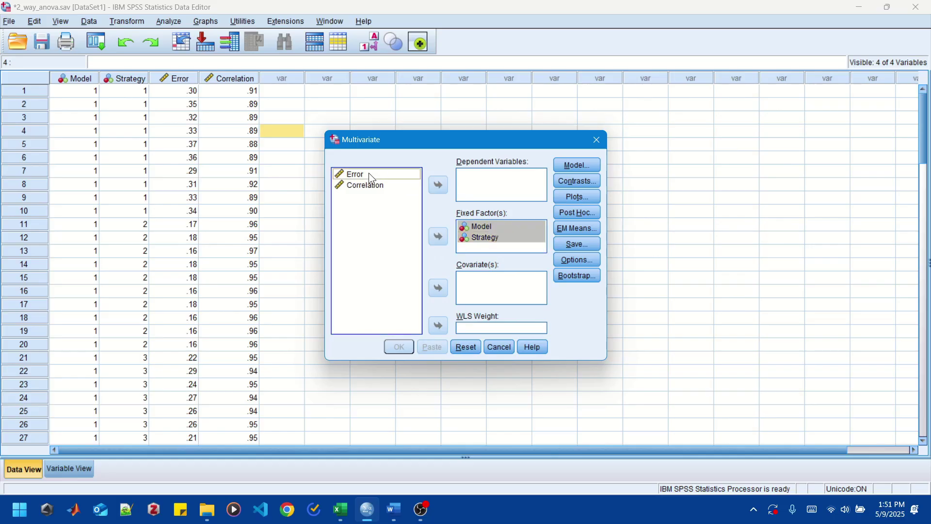
{"action": "left_click", "coordinate": [368, 185], "text": "shift"}
{"action": "left_click", "coordinate": [434, 186]}
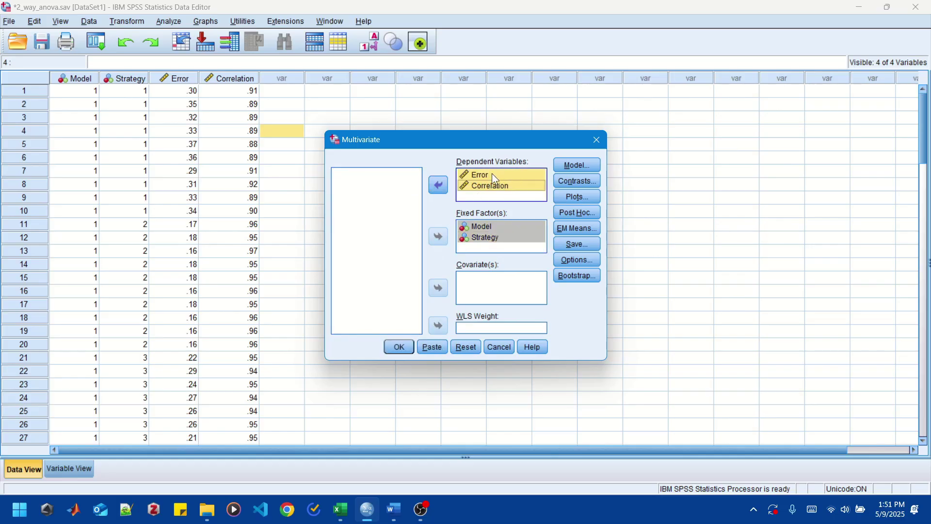
{"action": "left_click", "coordinate": [401, 346]}
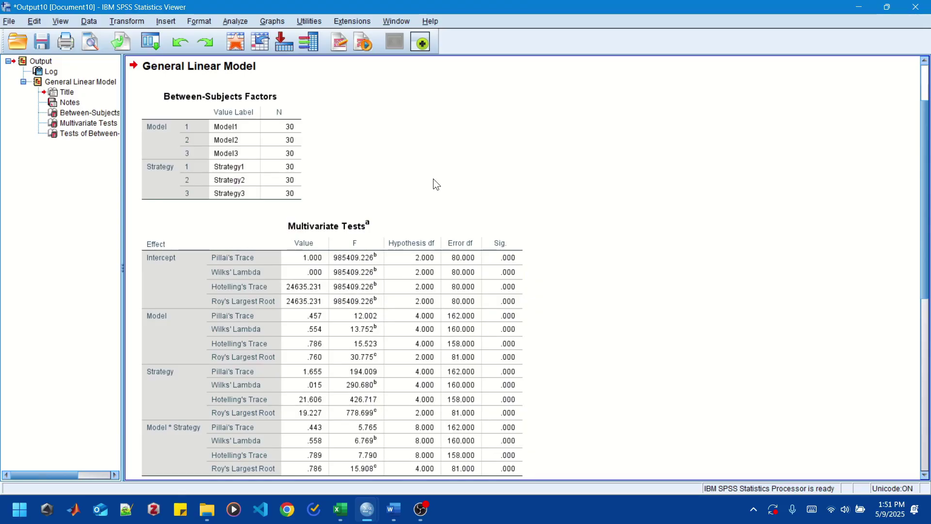
Examine the Model, Strategy and Model * Strategy significance values in the Tests of Between-Subjects Effects table.
{"action": "scroll", "coordinate": [422, 147], "scroll_direction": "down", "scroll_amount": 8}
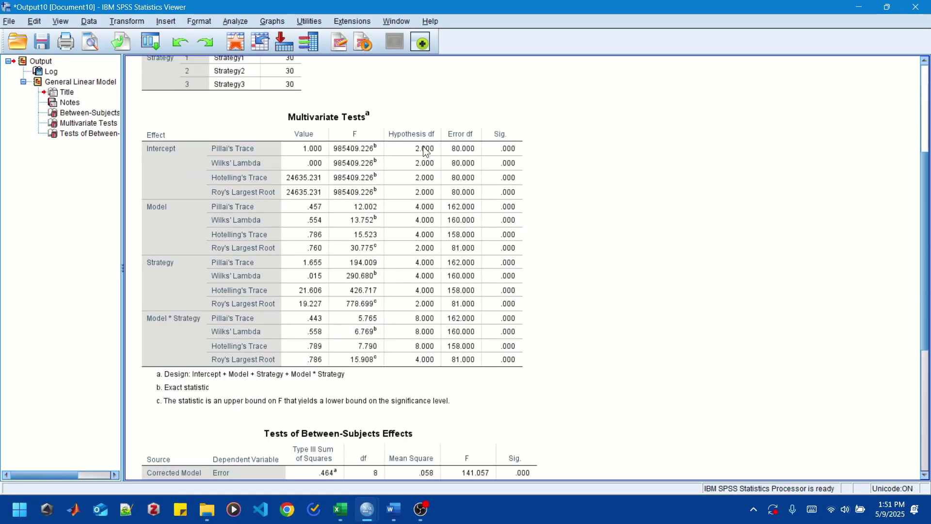
{"action": "left_click", "coordinate": [406, 205]}
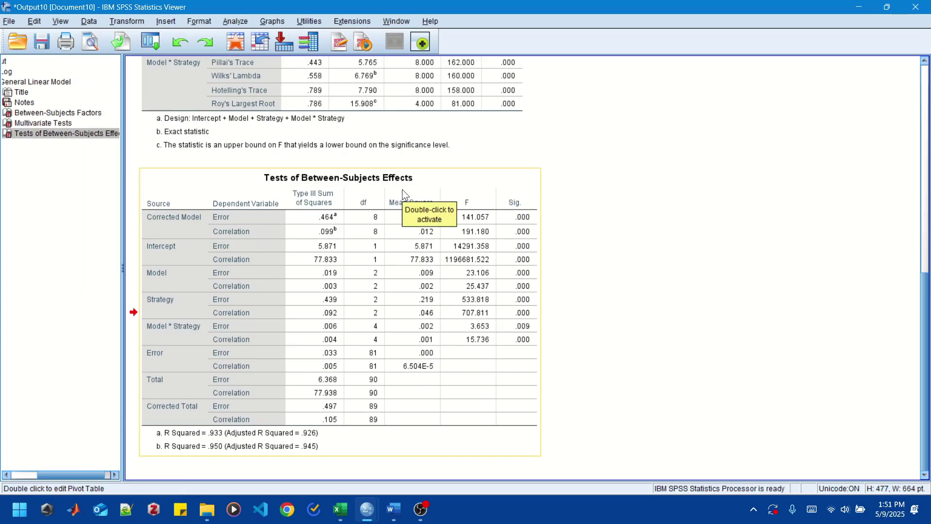
{"action": "left_click", "coordinate": [184, 277]}
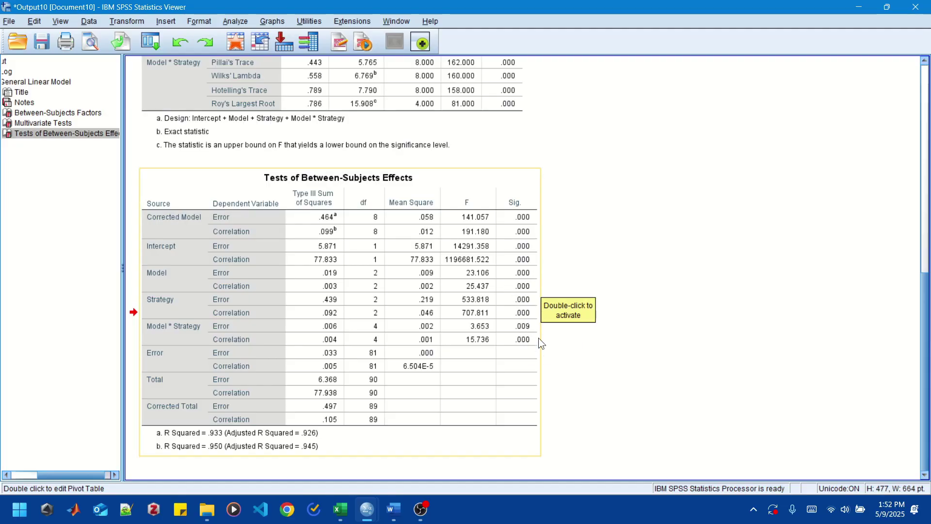
Switch to the Excel workbook and compare the Model, Strategy and Model * Strategy p-values with the two-way ANOVA hypotheses.
{"action": "left_click", "coordinate": [337, 510]}
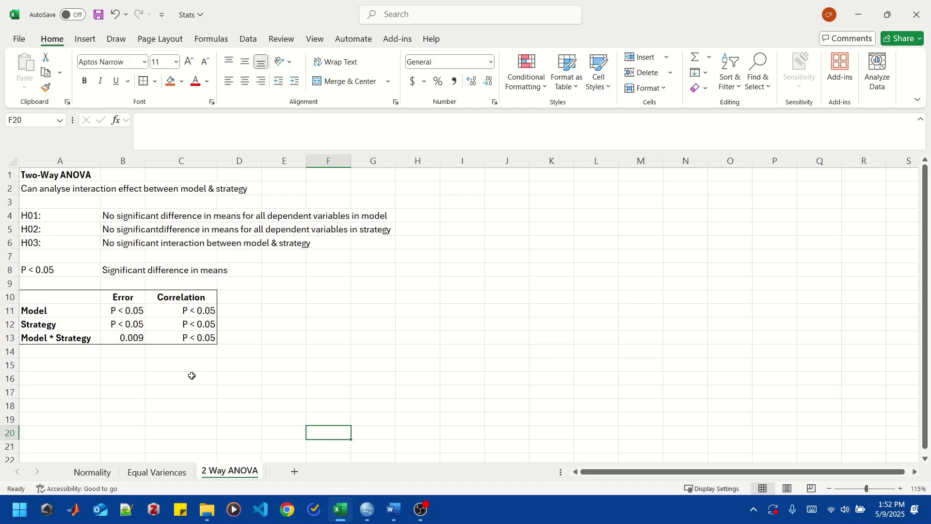
{"action": "left_click", "coordinate": [12, 310]}
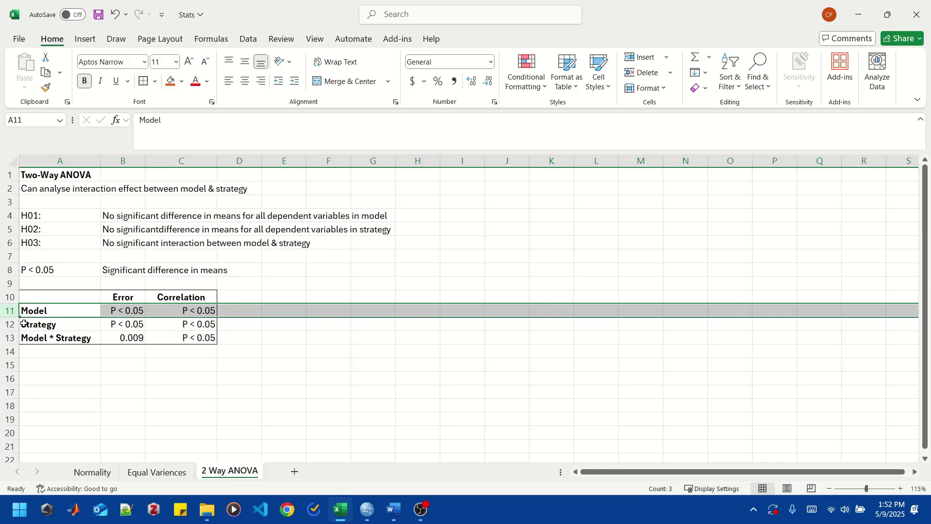
{"action": "left_click", "coordinate": [7, 324]}
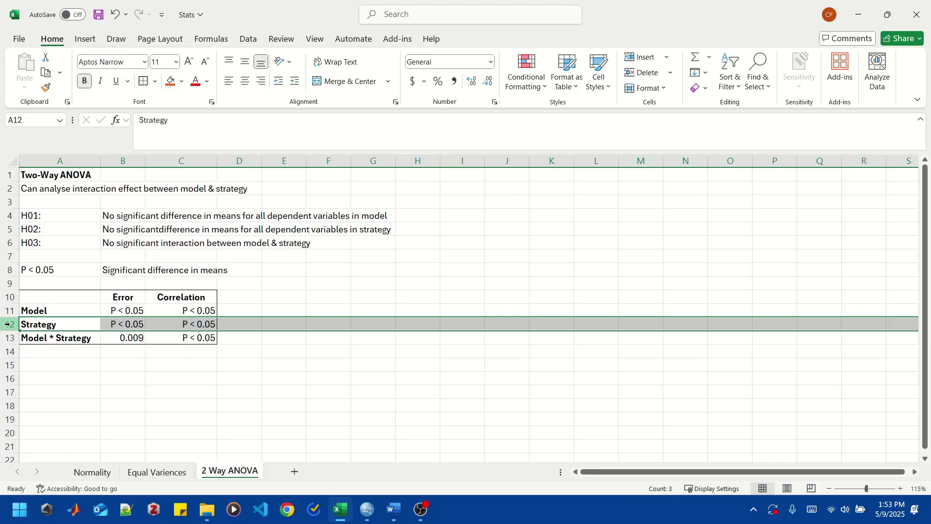
{"action": "left_click", "coordinate": [7, 337]}
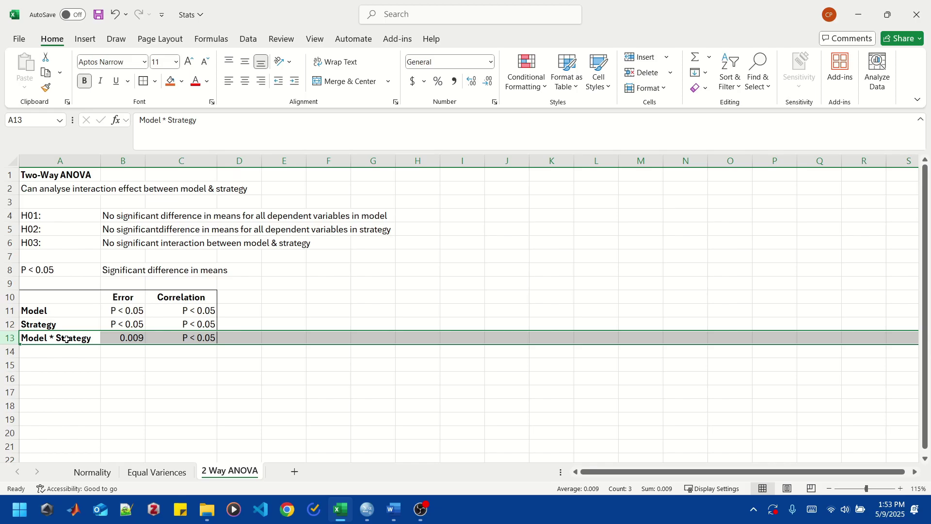
{"action": "left_click", "coordinate": [131, 338]}
{"action": "left_click", "coordinate": [163, 345]}
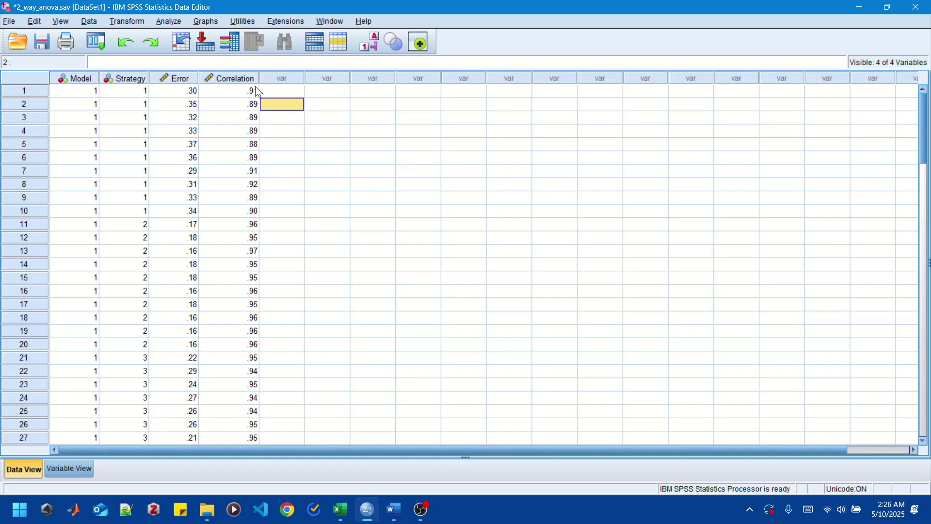
Set up another Multivariate general linear model in SPSS with fixed factors Model and Strategy and dependent variables Error and Correlation.
{"action": "left_click", "coordinate": [172, 22]}
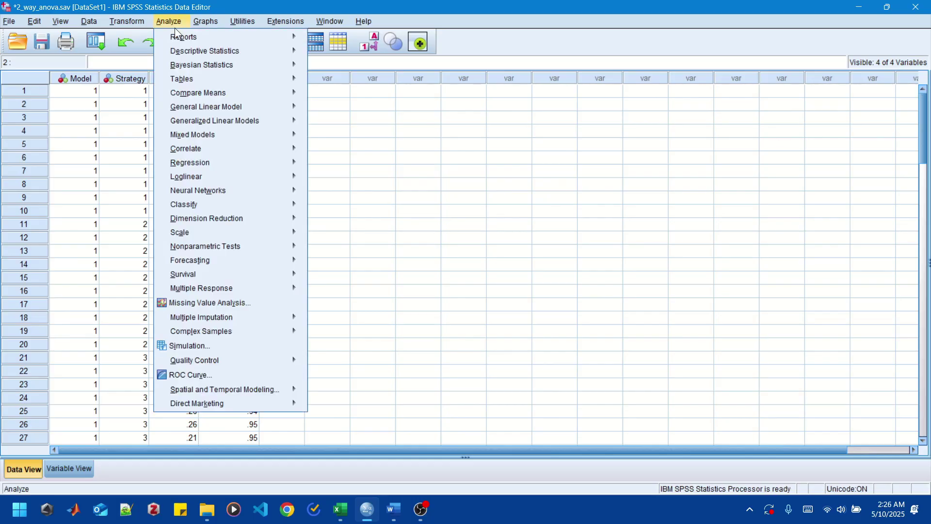
{"action": "mouse_move", "coordinate": [223, 106]}
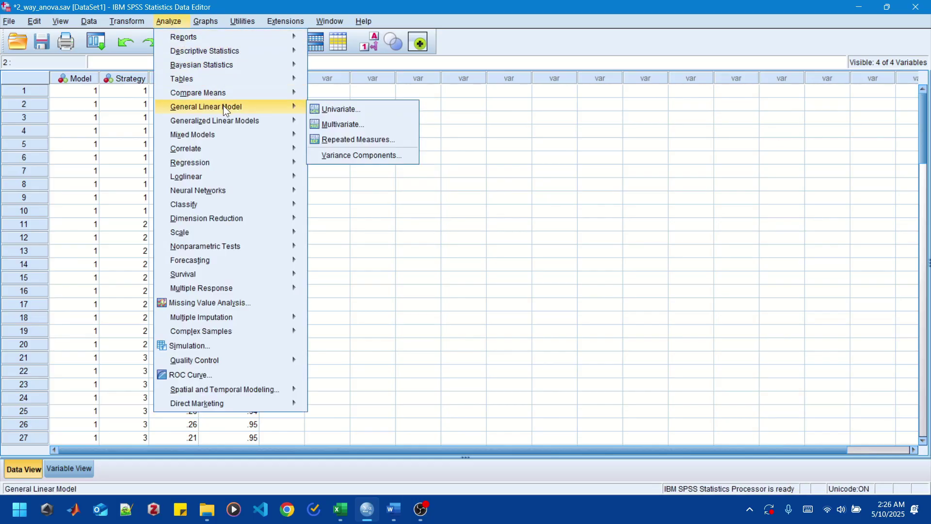
{"action": "left_click", "coordinate": [348, 124]}
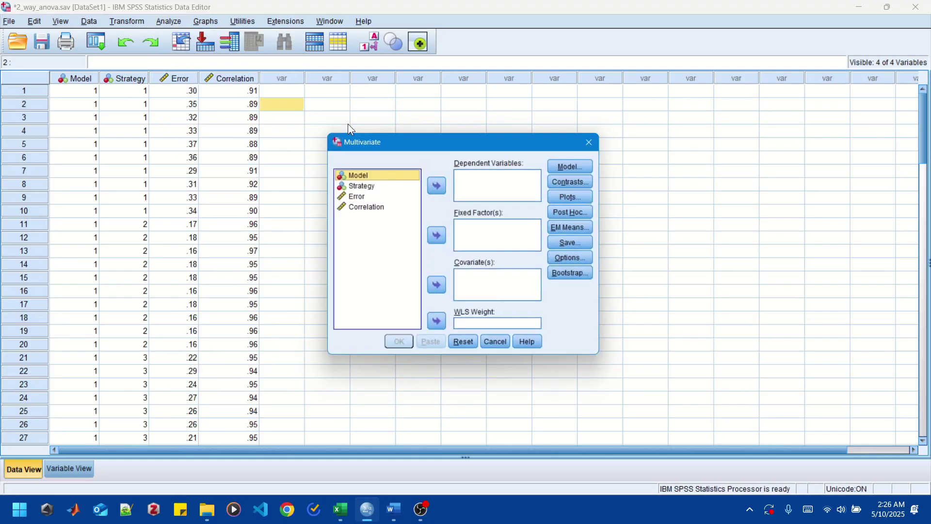
{"action": "left_click", "coordinate": [362, 185], "text": "ctrl"}
{"action": "left_click", "coordinate": [438, 236]}
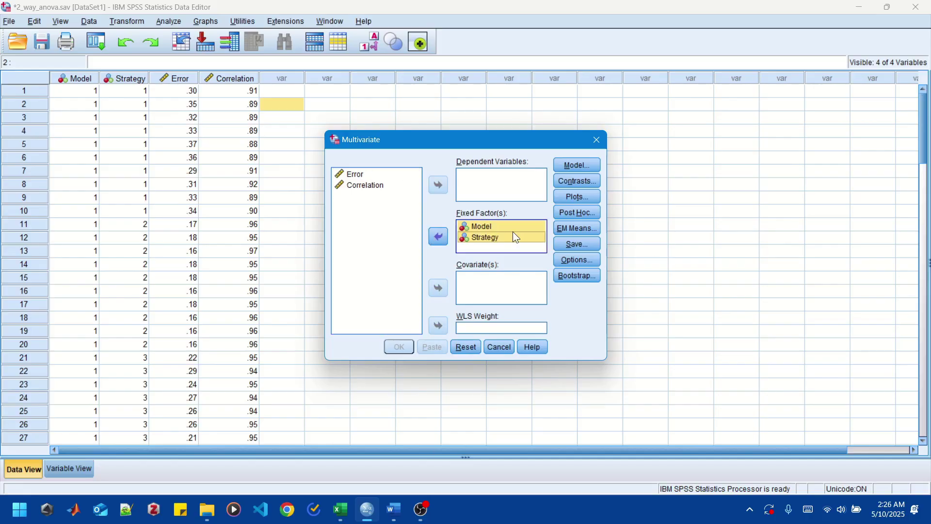
{"action": "left_click", "coordinate": [355, 173]}
{"action": "left_click", "coordinate": [365, 184], "text": "ctrl"}
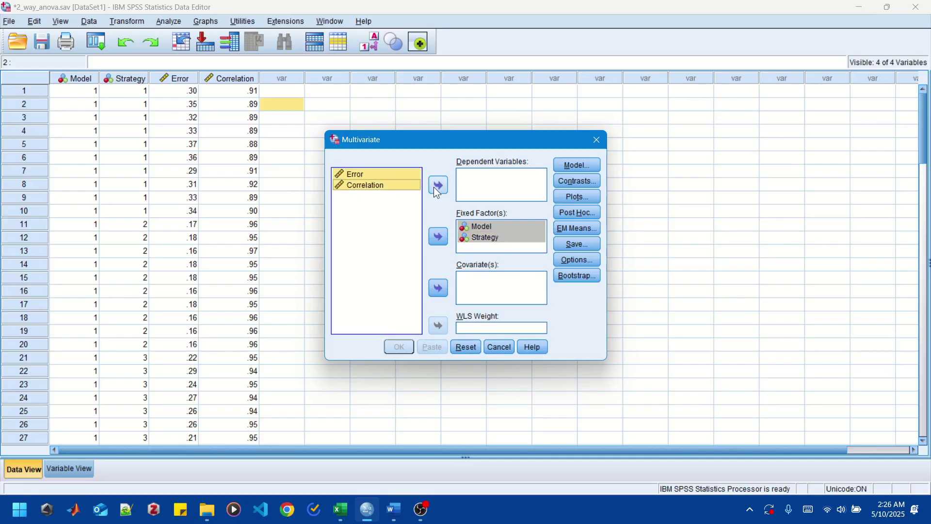
{"action": "left_click", "coordinate": [438, 187]}
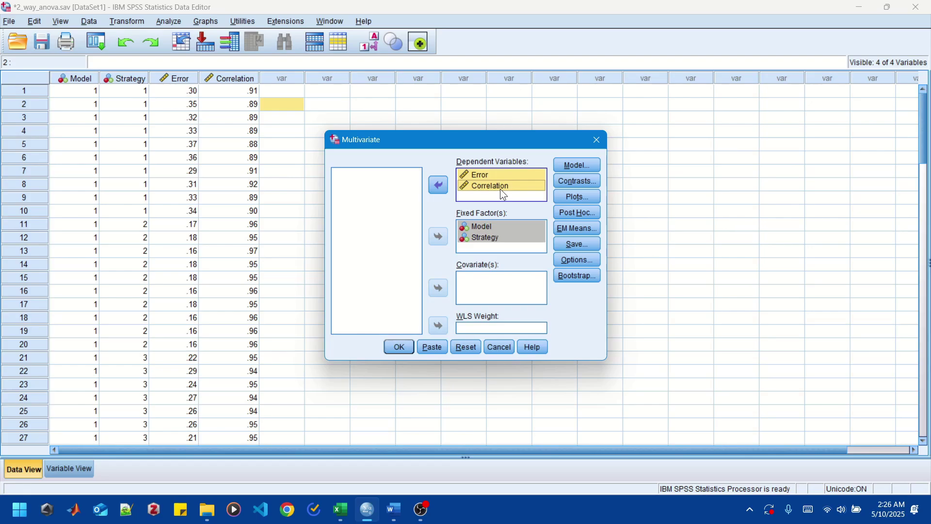
Request Tukey post hoc tests for both the Model and Strategy factors in the Multivariate setup.
{"action": "left_click", "coordinate": [560, 217]}
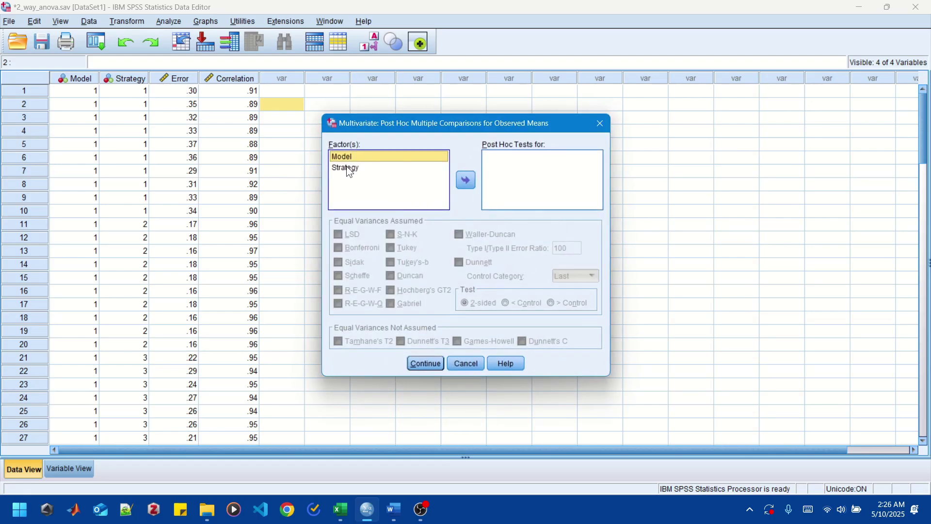
{"action": "left_click", "coordinate": [348, 167], "text": "shift"}
{"action": "left_click", "coordinate": [466, 179]}
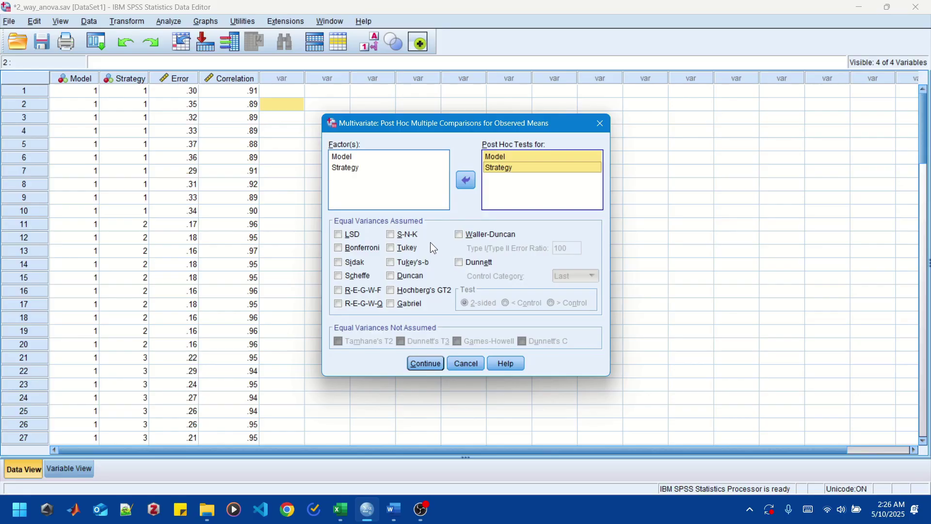
{"action": "left_click", "coordinate": [400, 247]}
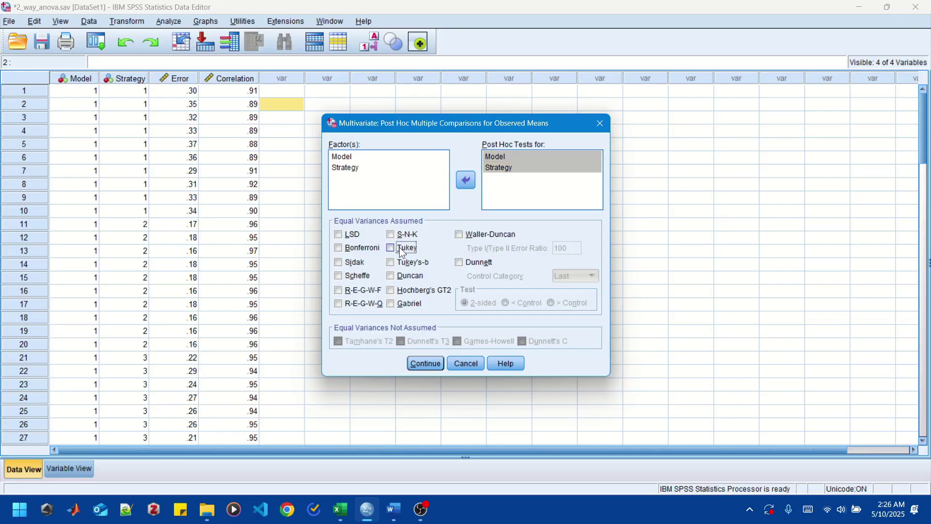
{"action": "left_click", "coordinate": [412, 364]}
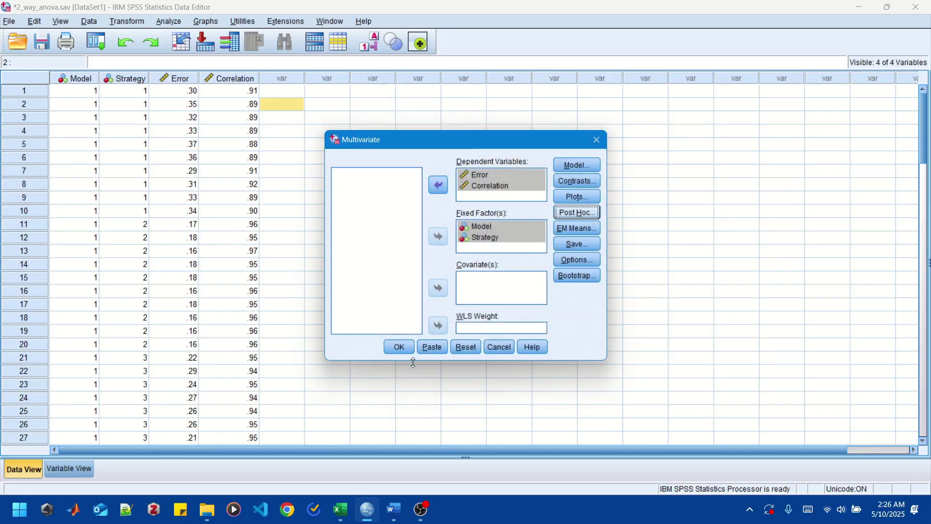
Display estimated marginal means for the Model*Strategy interaction and paste the analysis as GLM syntax.
{"action": "left_click", "coordinate": [582, 228]}
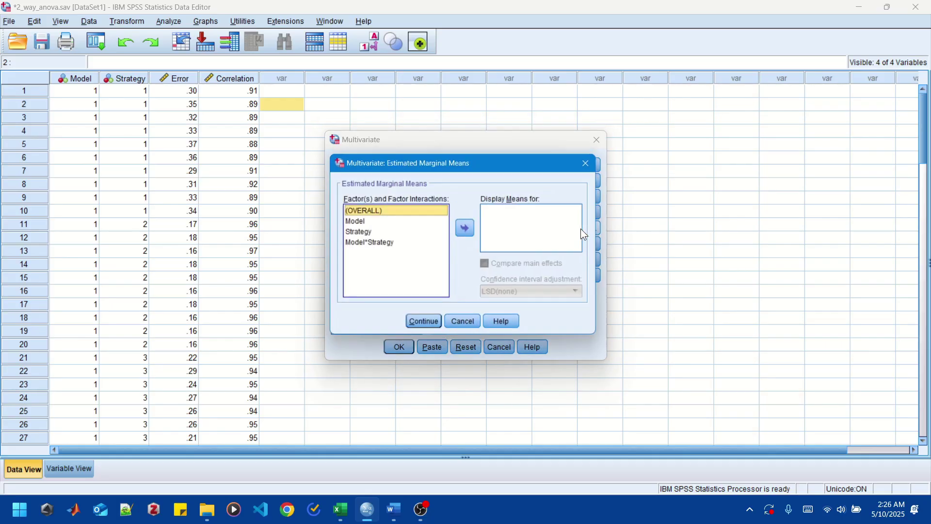
{"action": "left_click", "coordinate": [364, 244]}
{"action": "left_click", "coordinate": [470, 229]}
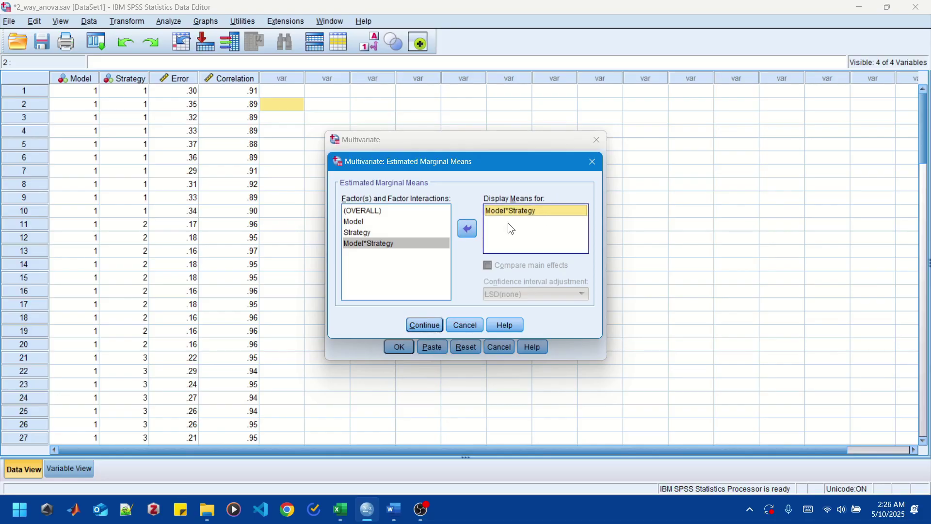
{"action": "left_click", "coordinate": [423, 325]}
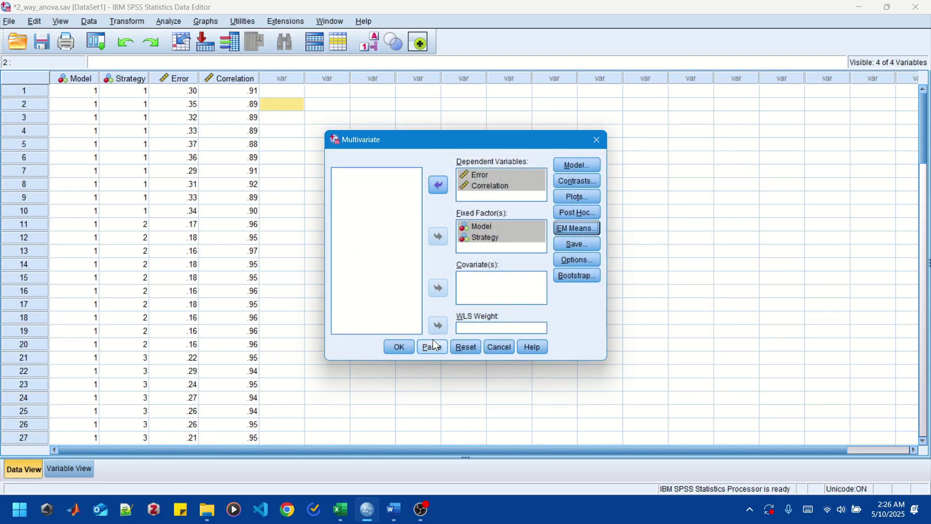
{"action": "left_click", "coordinate": [432, 347]}
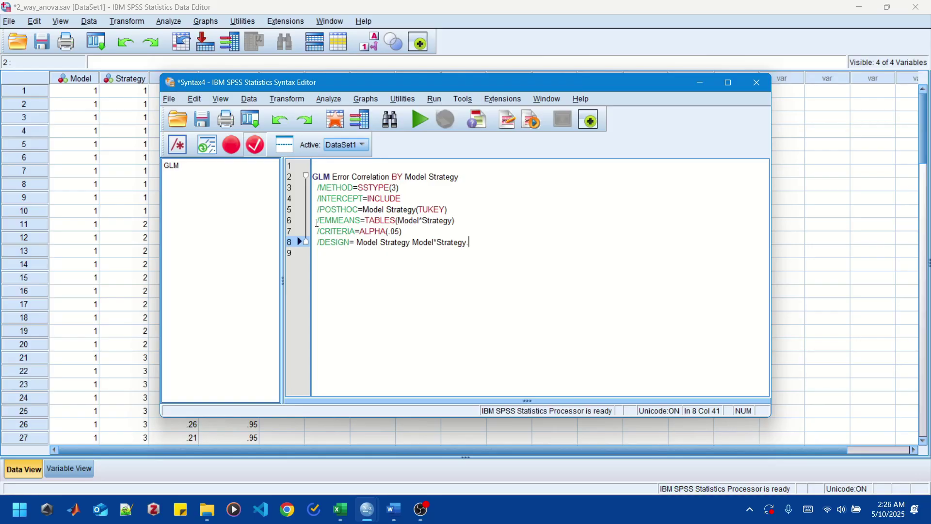
Replace the EMMEANS line in the syntax with the two Bonferroni-adjusted Model and Strategy COMPARE lines from the Simple Main Effects sheet in Excel.
{"action": "left_click_drag", "start_coordinate": [317, 223], "coordinate": [464, 218]}
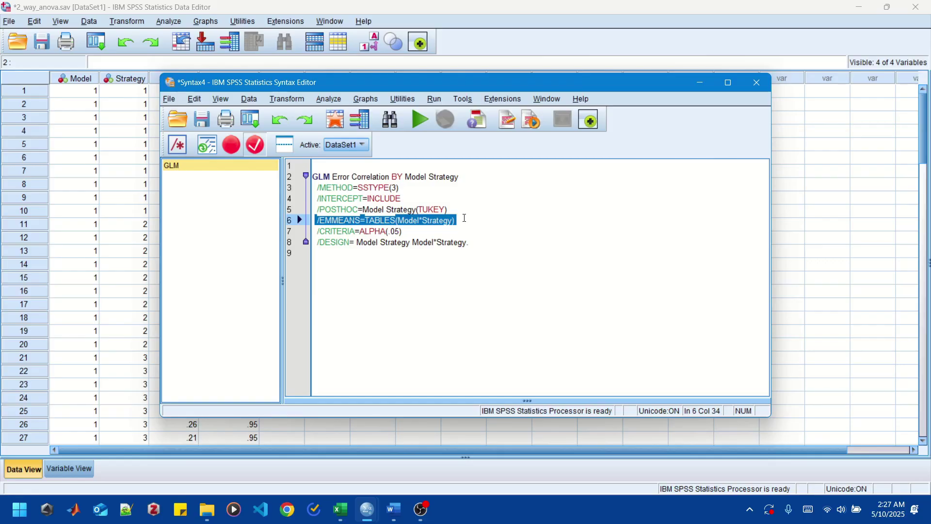
{"action": "left_click", "coordinate": [340, 509]}
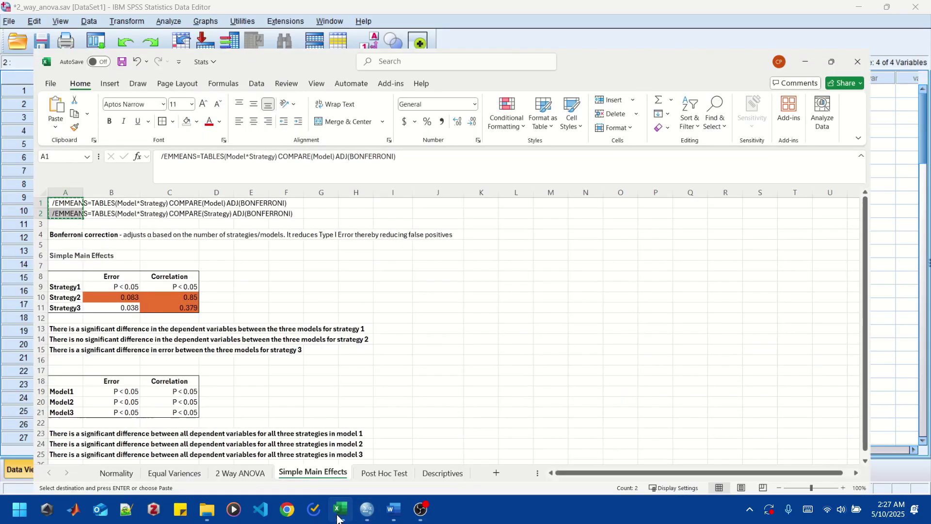
{"action": "left_click", "coordinate": [46, 206]}
{"action": "left_click_drag", "start_coordinate": [40, 173], "coordinate": [42, 183]}
{"action": "key", "text": "ctrl+c"}
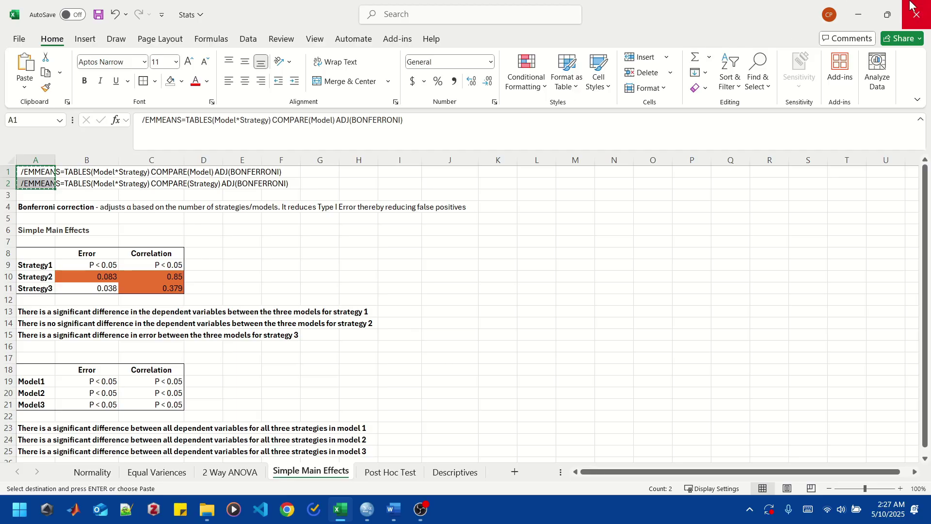
{"action": "left_click", "coordinate": [859, 15]}
{"action": "left_click", "coordinate": [479, 240]}
{"action": "left_click_drag", "start_coordinate": [457, 220], "coordinate": [308, 225]}
{"action": "key", "text": "ctrl+v"}
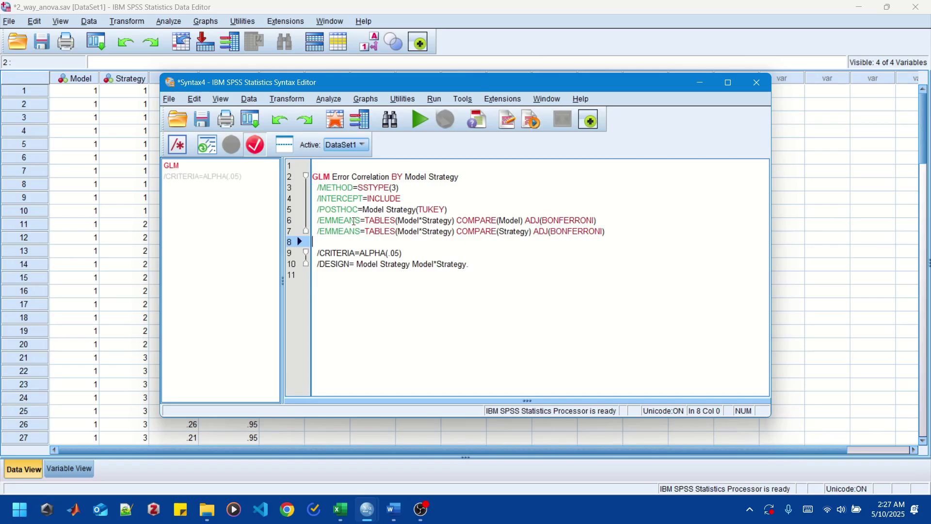
Review the COMPARE factors and the BONFERRONI adjustment in the two EMMEANS syntax lines.
{"action": "double_click", "coordinate": [430, 220]}
{"action": "double_click", "coordinate": [507, 221]}
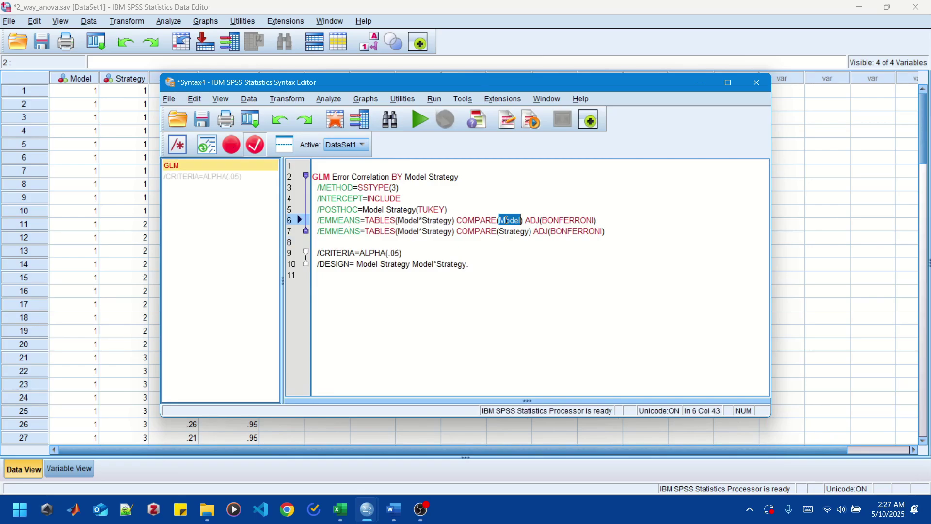
{"action": "double_click", "coordinate": [562, 220]}
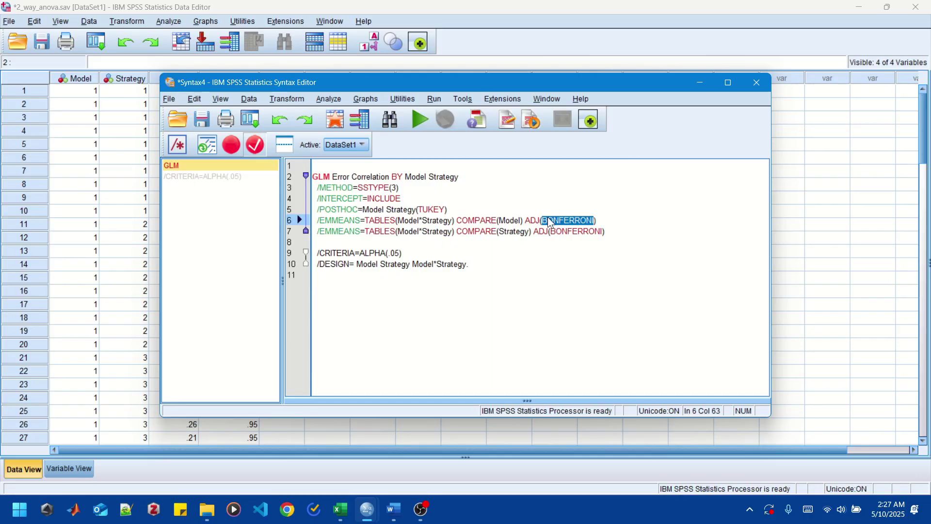
{"action": "double_click", "coordinate": [514, 232]}
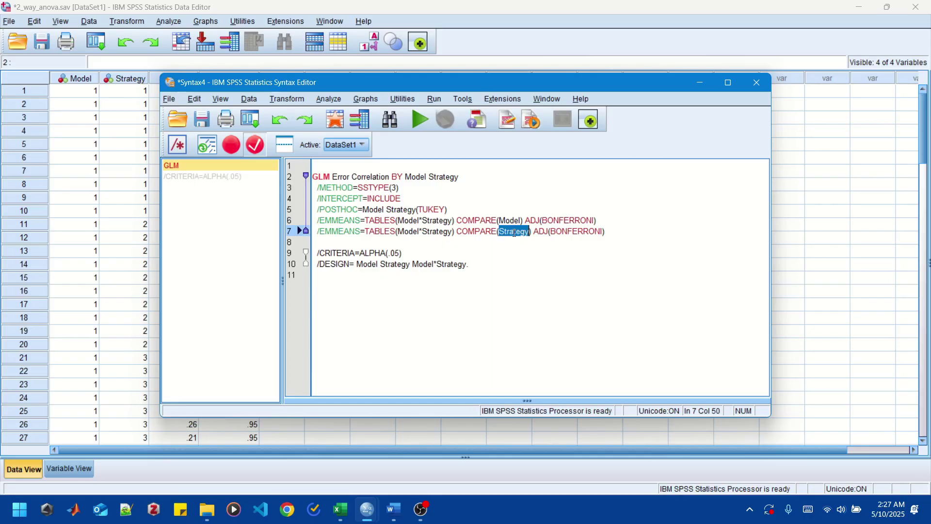
{"action": "double_click", "coordinate": [578, 232]}
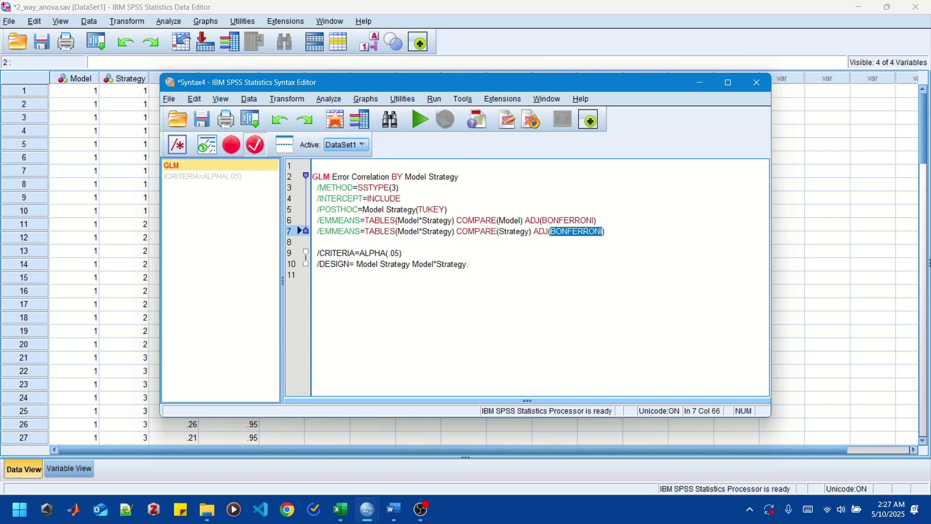
Try replacing BONFERRONI with the LSD adjustment in the Strategy comparison line of the syntax.
{"action": "left_click", "coordinate": [587, 291]}
{"action": "double_click", "coordinate": [581, 232]}
{"action": "type", "text": "LS"}
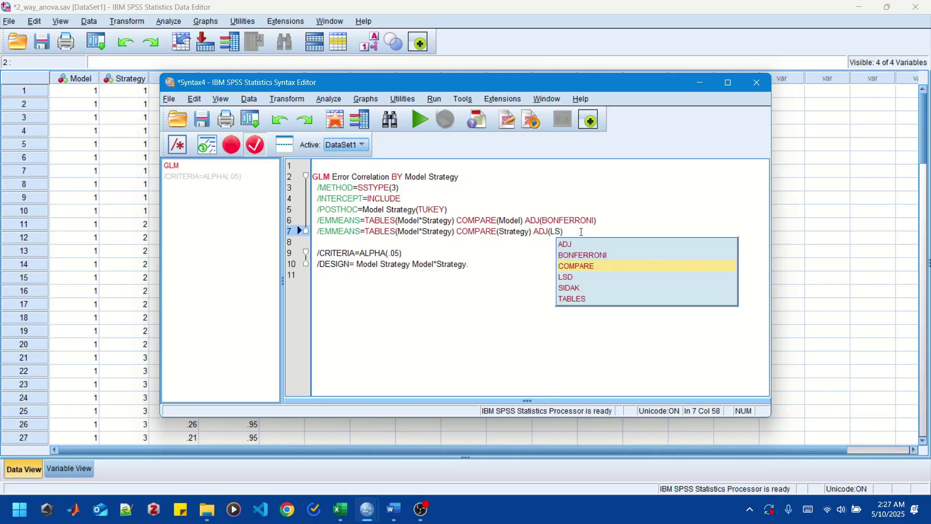
{"action": "key", "text": "Return"}
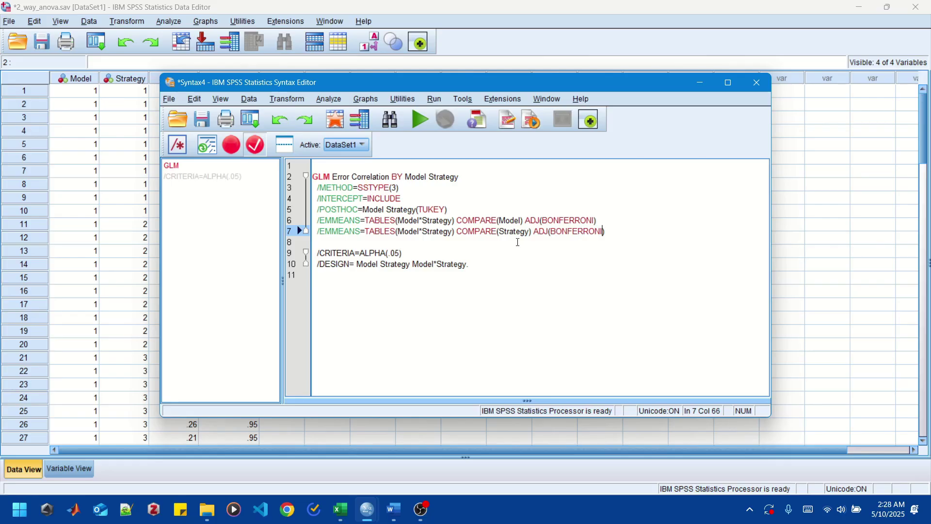
Remove the blank line before /CRITERIA=ALPHA(.05) and run the GLM syntax.
{"action": "left_click", "coordinate": [420, 250]}
{"action": "left_click", "coordinate": [415, 246]}
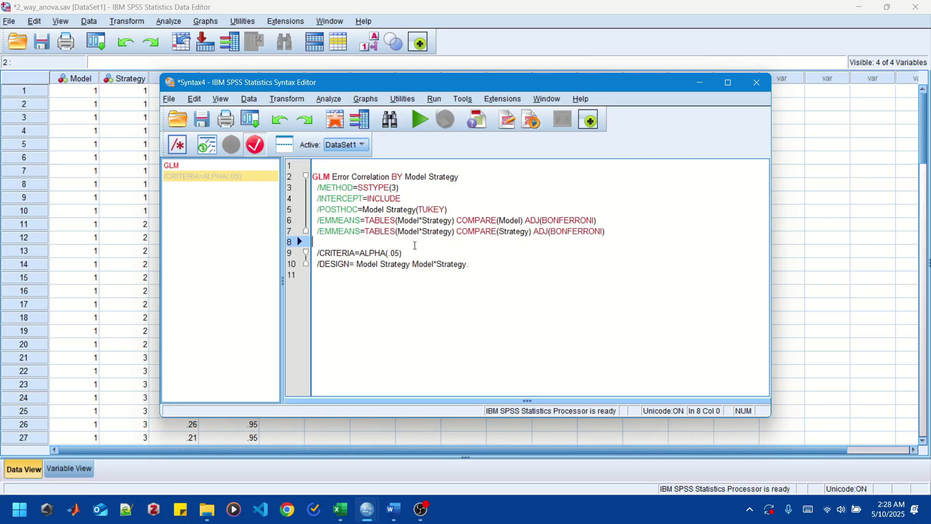
{"action": "key", "text": "BackSpace"}
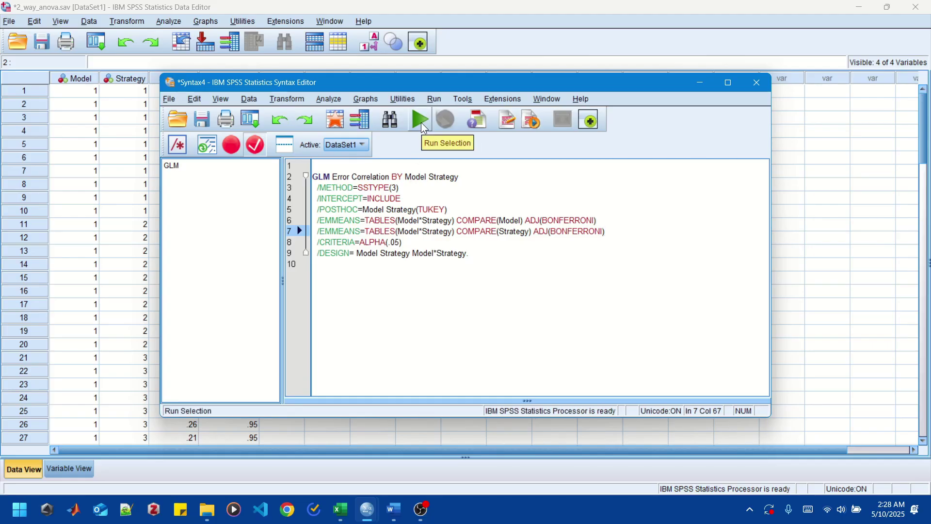
{"action": "left_click", "coordinate": [421, 122]}
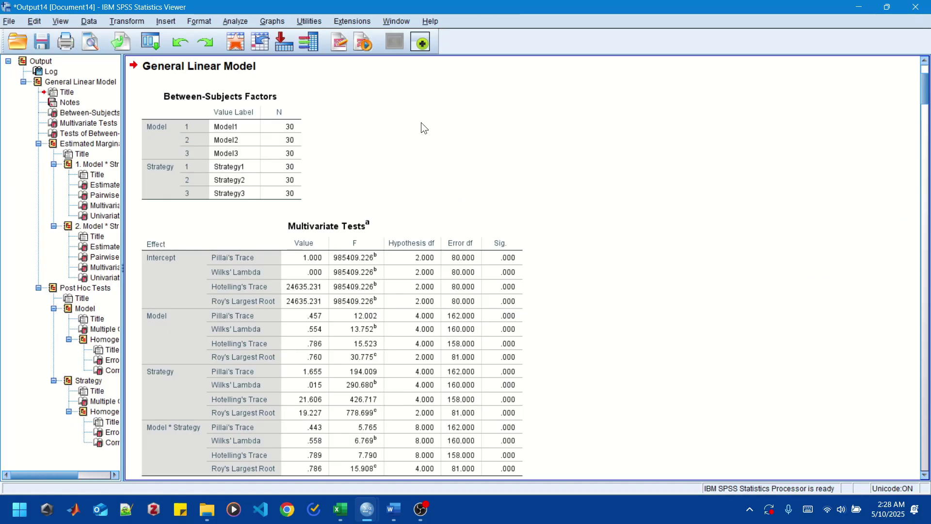
Examine the Tests of Between-Subjects Effects table in the new General Linear Model output.
{"action": "scroll", "coordinate": [423, 123], "scroll_direction": "down", "scroll_amount": 3}
{"action": "scroll", "coordinate": [423, 123], "scroll_direction": "down", "scroll_amount": 7}
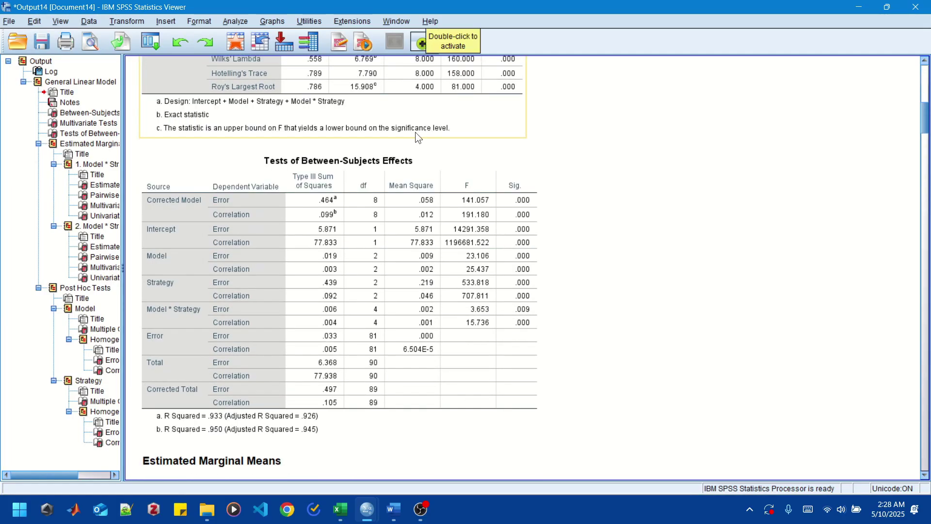
{"action": "left_click", "coordinate": [484, 167]}
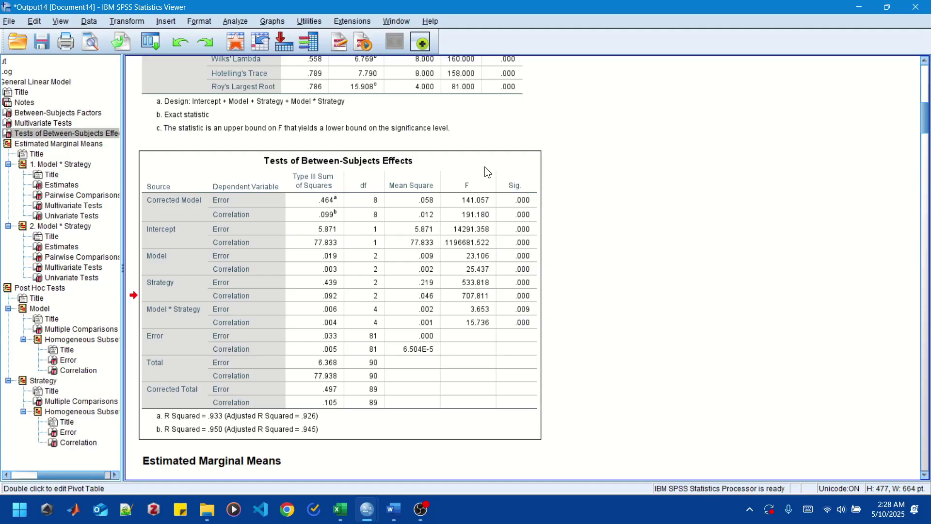
Examine the Univariate Tests table for the simple effects of Model within each Strategy on Error and Correlation.
{"action": "scroll", "coordinate": [484, 167], "scroll_direction": "down", "scroll_amount": 5}
{"action": "scroll", "coordinate": [484, 167], "scroll_direction": "down", "scroll_amount": 20}
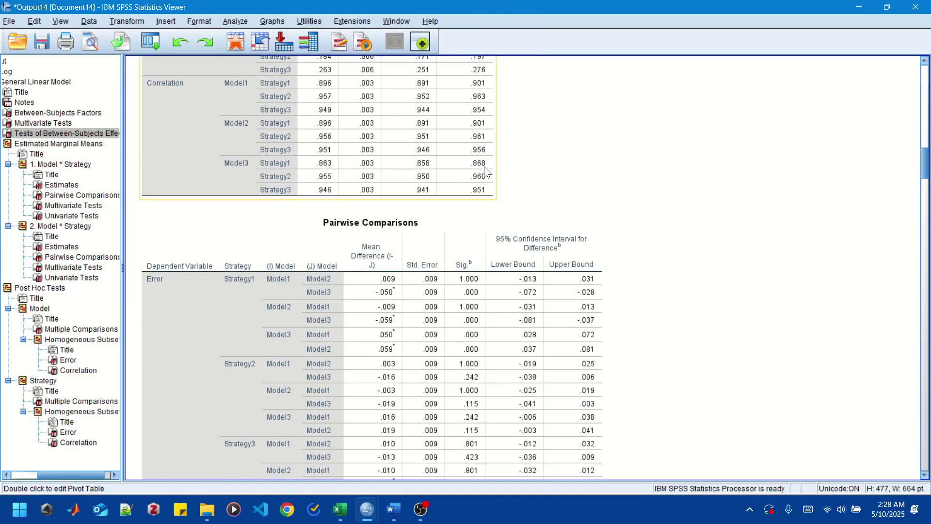
{"action": "scroll", "coordinate": [484, 167], "scroll_direction": "down", "scroll_amount": 15}
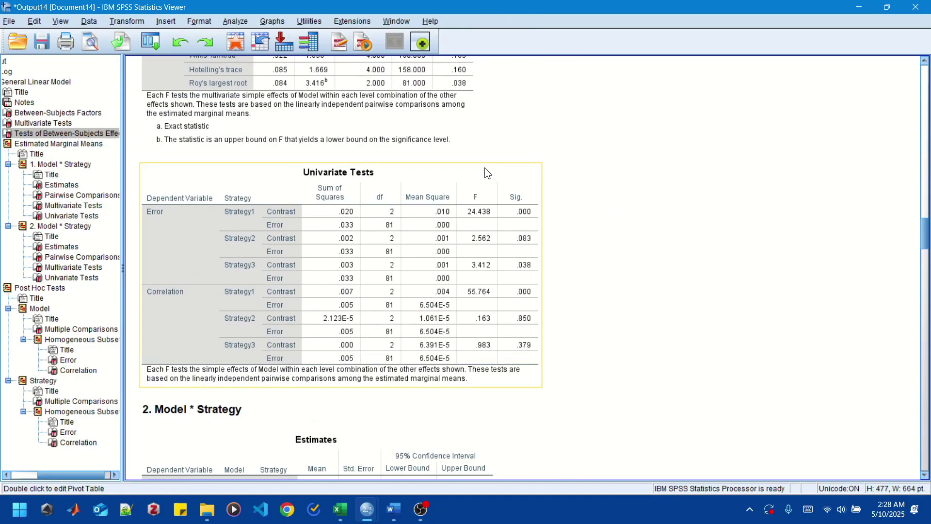
{"action": "left_click", "coordinate": [458, 179]}
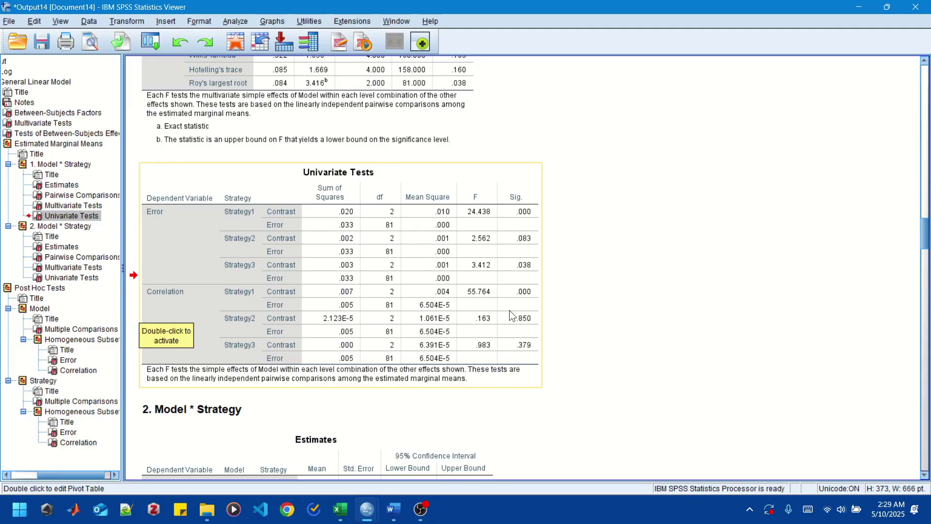
Examine the Univariate Tests table for the simple effects of Strategy within each Model on Error and Correlation.
{"action": "scroll", "coordinate": [558, 240], "scroll_direction": "down", "scroll_amount": 3}
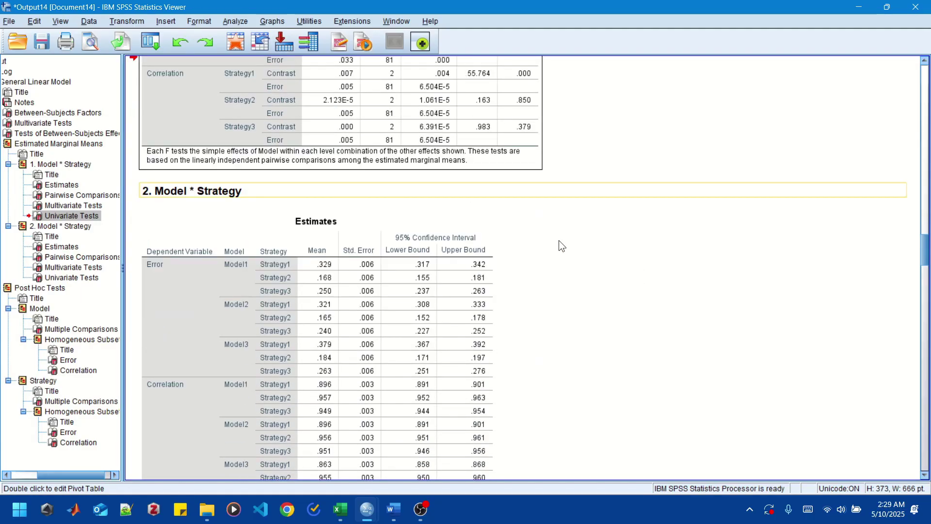
{"action": "scroll", "coordinate": [558, 240], "scroll_direction": "down", "scroll_amount": 15}
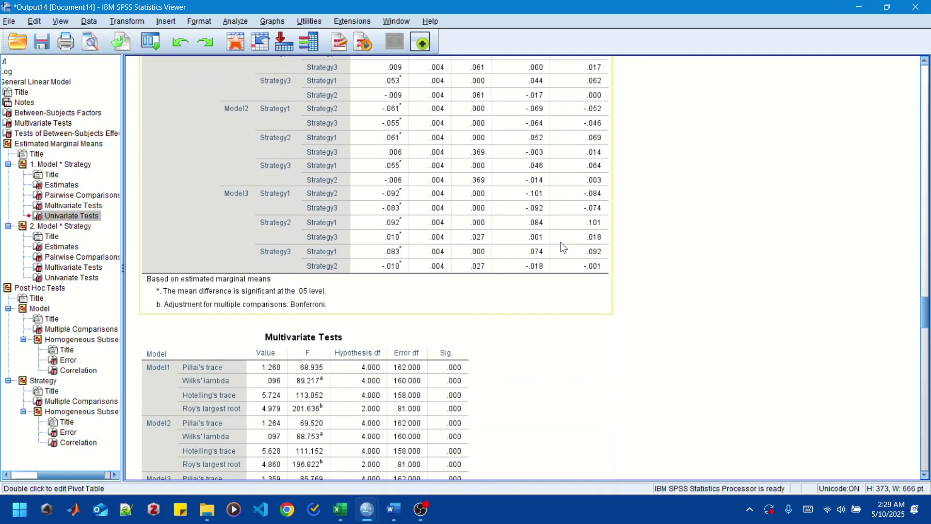
{"action": "scroll", "coordinate": [561, 241], "scroll_direction": "down", "scroll_amount": 6}
{"action": "left_click", "coordinate": [440, 203]}
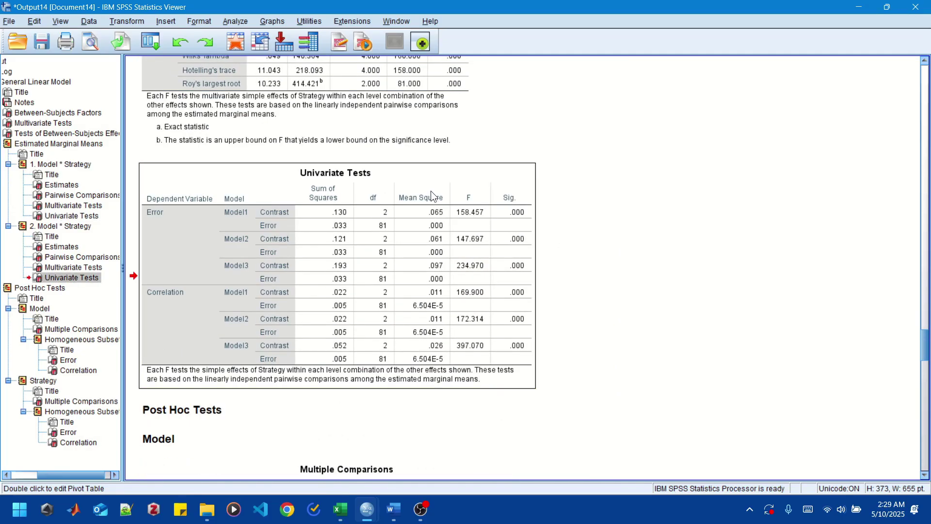
{"action": "left_click", "coordinate": [431, 194]}
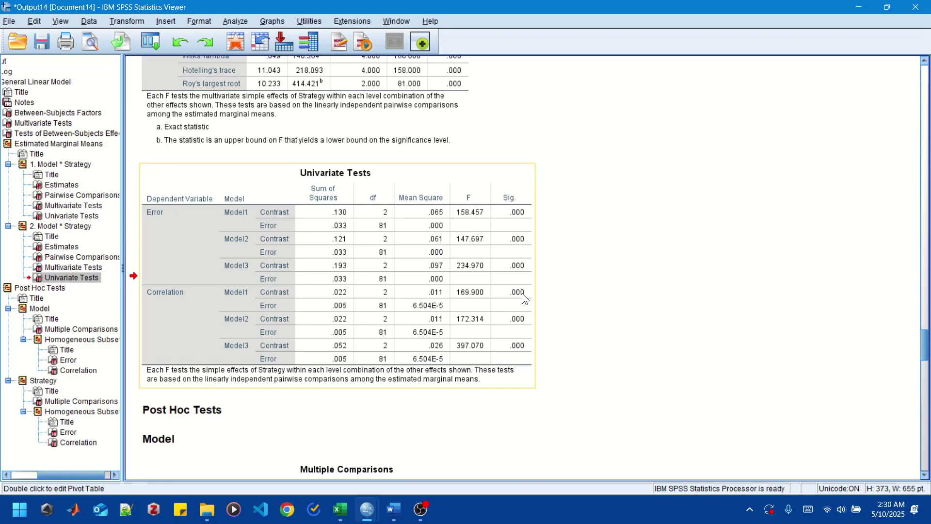
Switch to the Excel workbook and review the Bonferroni correction note and the Strategy p-value table on the Simple Main Effects sheet.
{"action": "left_click", "coordinate": [341, 509]}
{"action": "scroll", "coordinate": [264, 263], "scroll_direction": "down", "scroll_amount": 1}
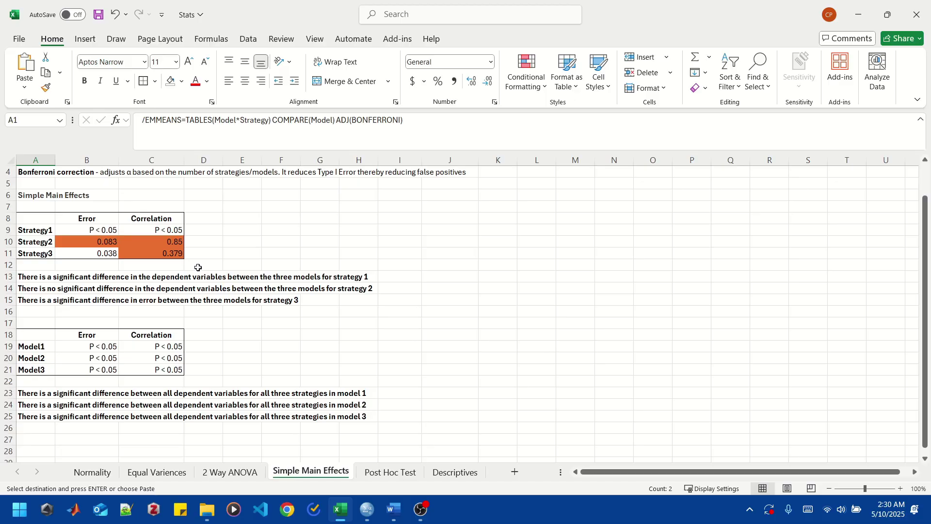
{"action": "scroll", "coordinate": [198, 267], "scroll_direction": "up", "scroll_amount": 1}
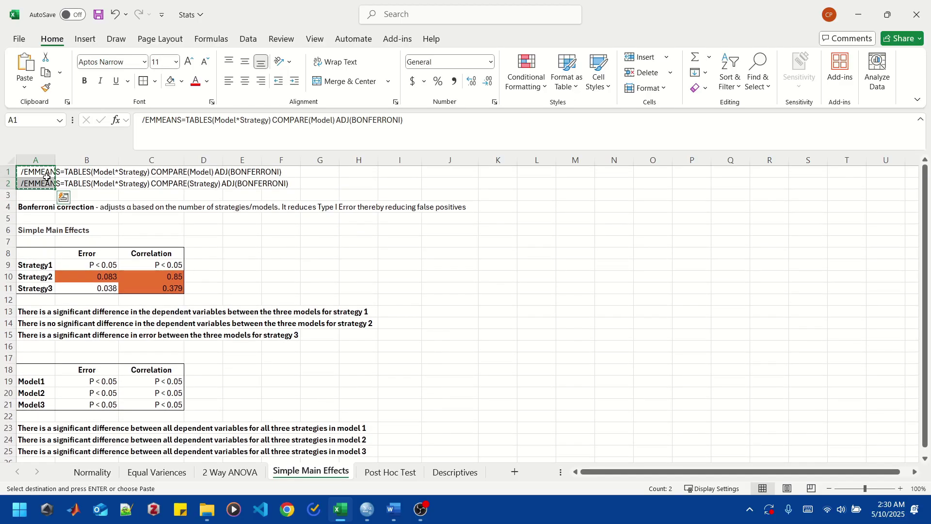
{"action": "left_click", "coordinate": [164, 228]}
{"action": "left_click", "coordinate": [43, 208]}
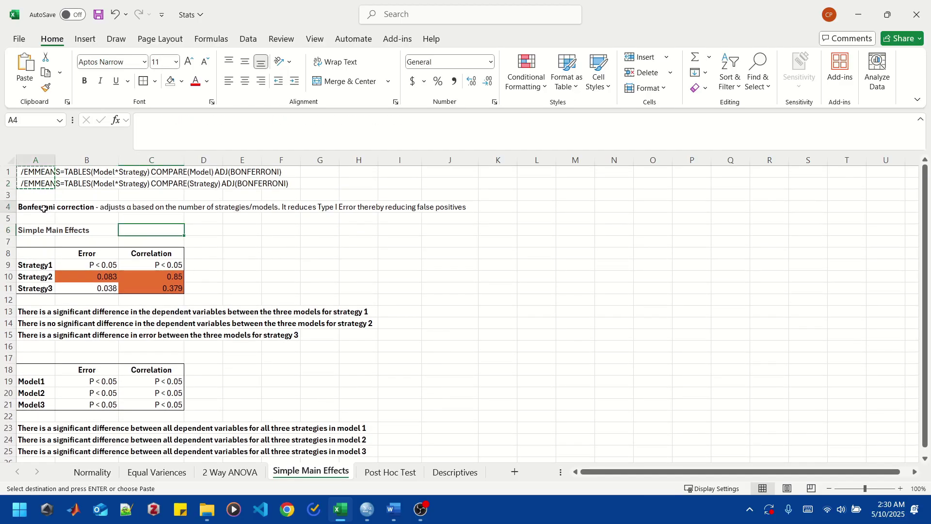
{"action": "left_click", "coordinate": [46, 228]}
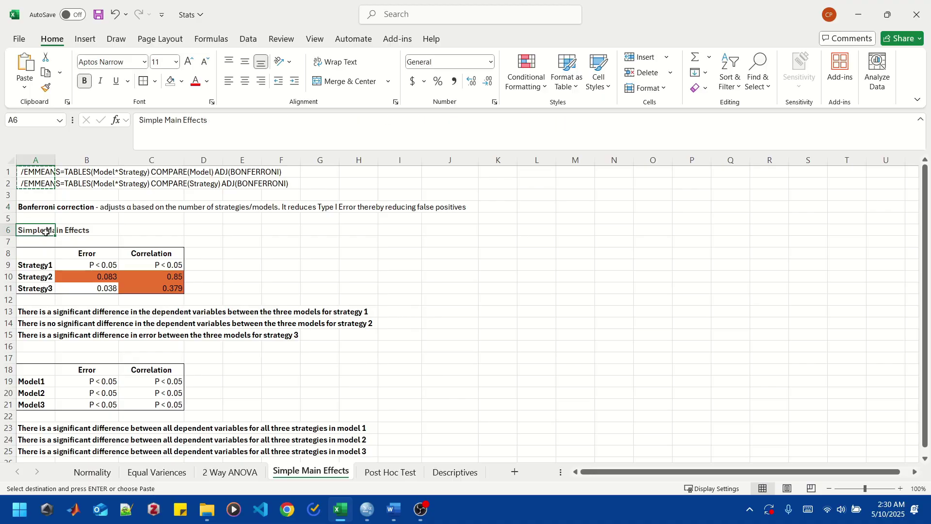
{"action": "left_click_drag", "start_coordinate": [45, 250], "coordinate": [183, 290]}
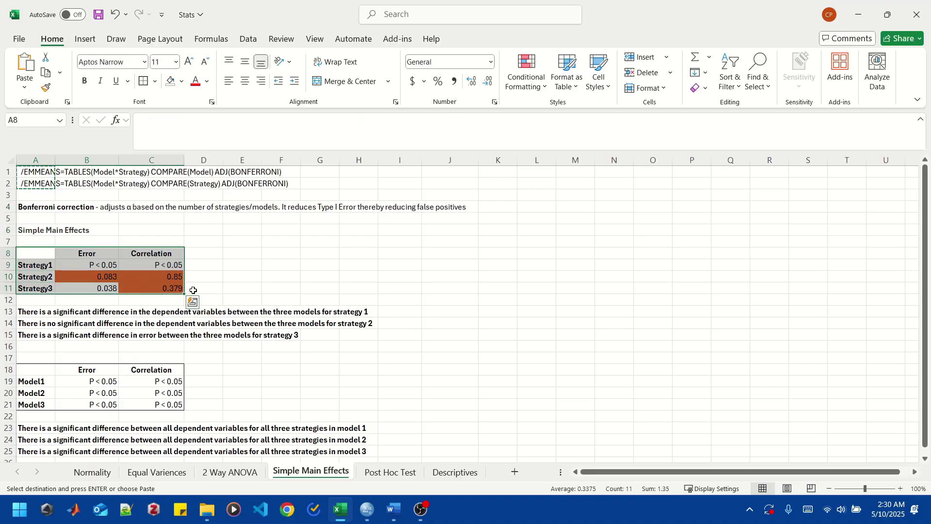
Review the Error and Correlation p-values for Strategy1, Strategy2 and Strategy3 in the Simple Main Effects table.
{"action": "left_click", "coordinate": [233, 286]}
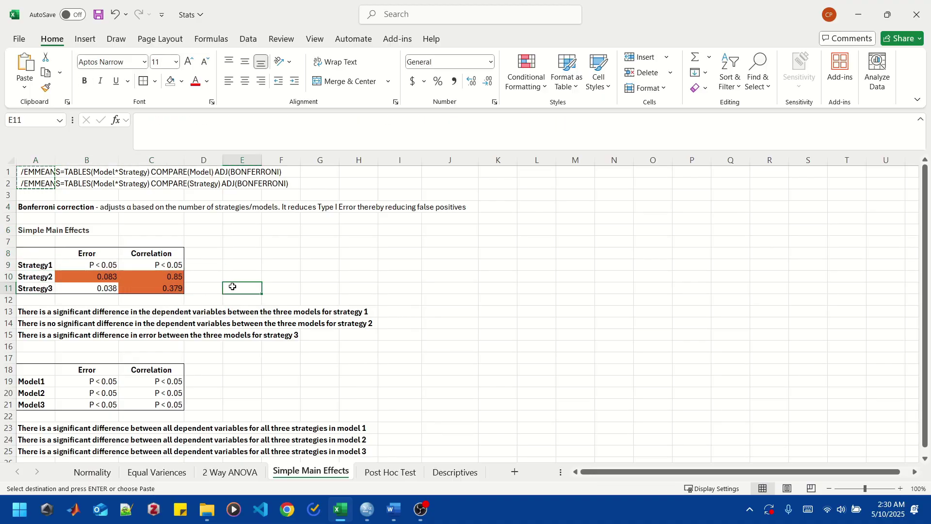
{"action": "left_click", "coordinate": [48, 269]}
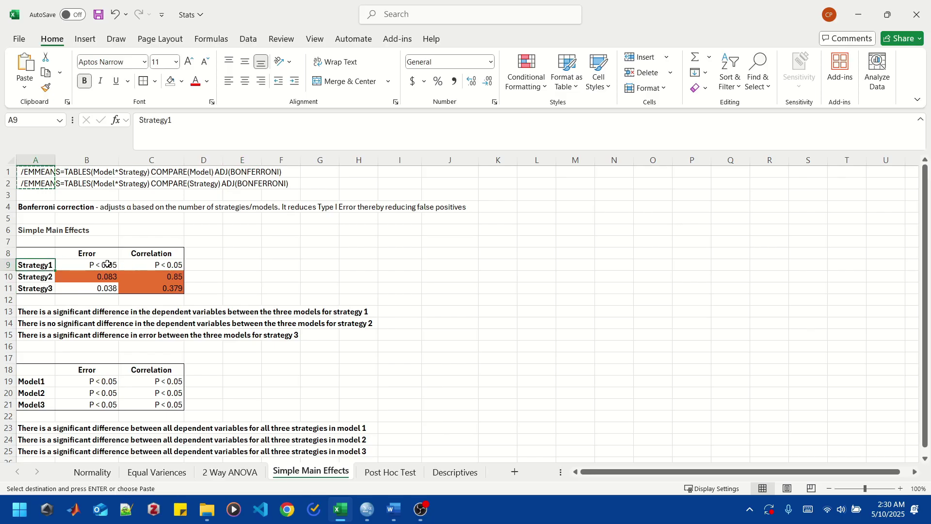
{"action": "left_click_drag", "start_coordinate": [108, 265], "coordinate": [156, 264]}
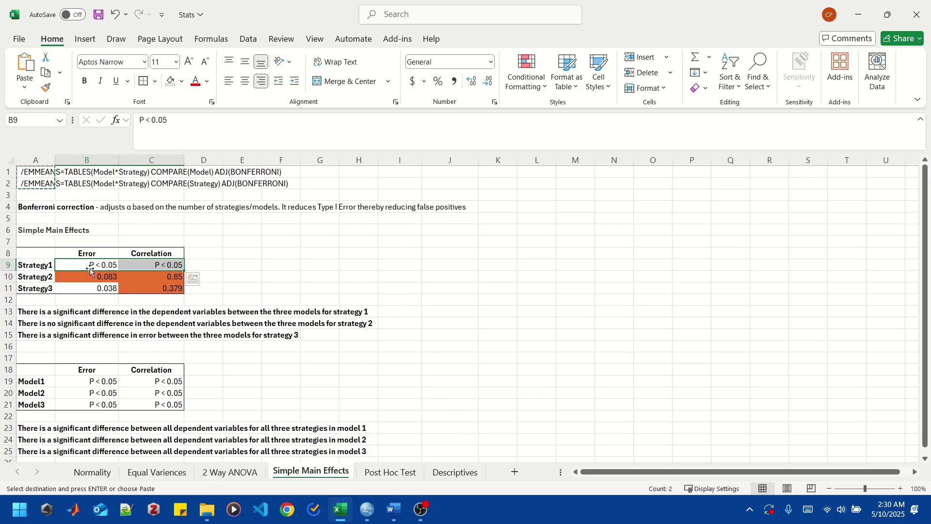
{"action": "left_click", "coordinate": [46, 275]}
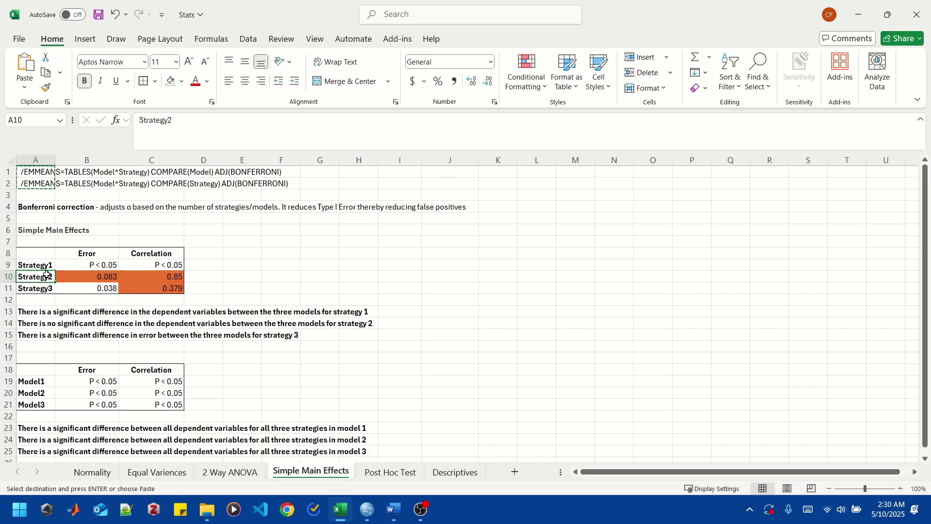
{"action": "left_click_drag", "start_coordinate": [97, 275], "coordinate": [137, 276]}
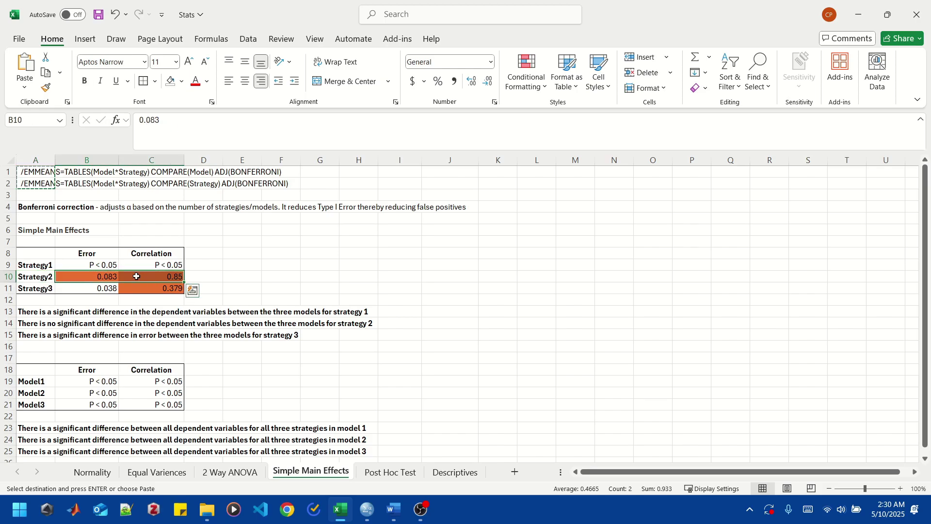
{"action": "left_click", "coordinate": [34, 289]}
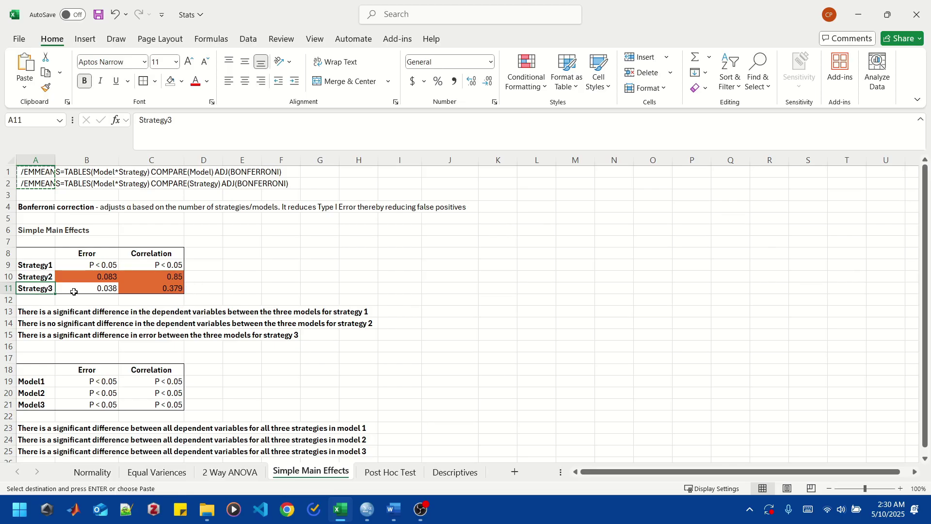
{"action": "left_click", "coordinate": [164, 288]}
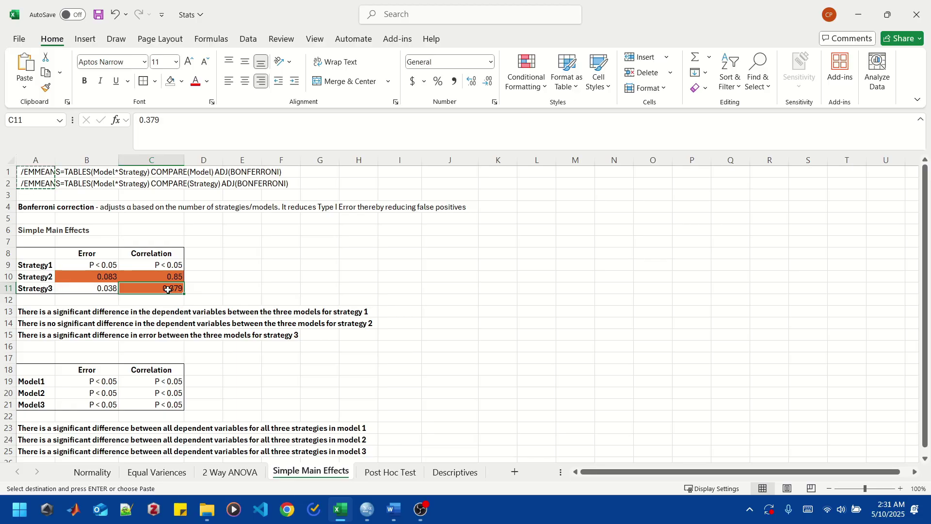
{"action": "left_click", "coordinate": [88, 290]}
{"action": "scroll", "coordinate": [193, 285], "scroll_direction": "down", "scroll_amount": 2}
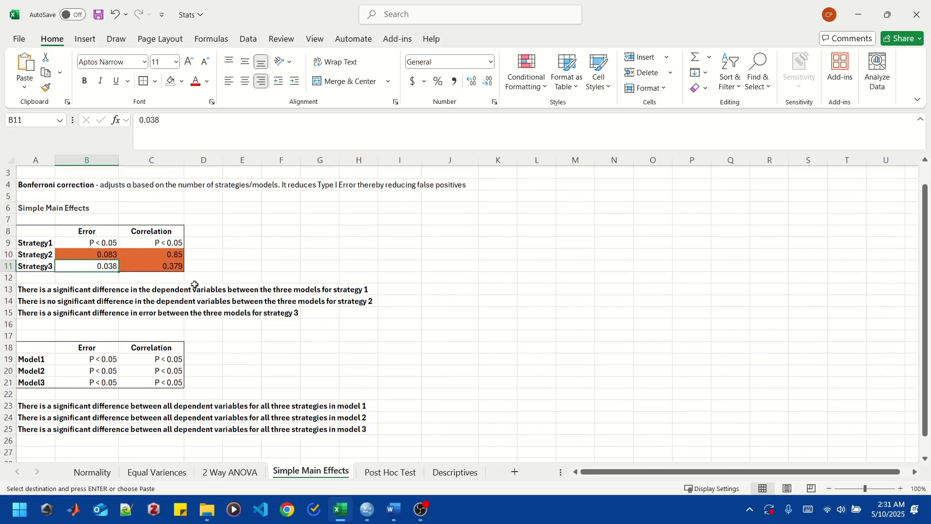
Review the Error and Correlation p-values for Model1, Model2 and Model3 in the second Simple Main Effects table.
{"action": "left_click_drag", "start_coordinate": [50, 299], "coordinate": [156, 336]}
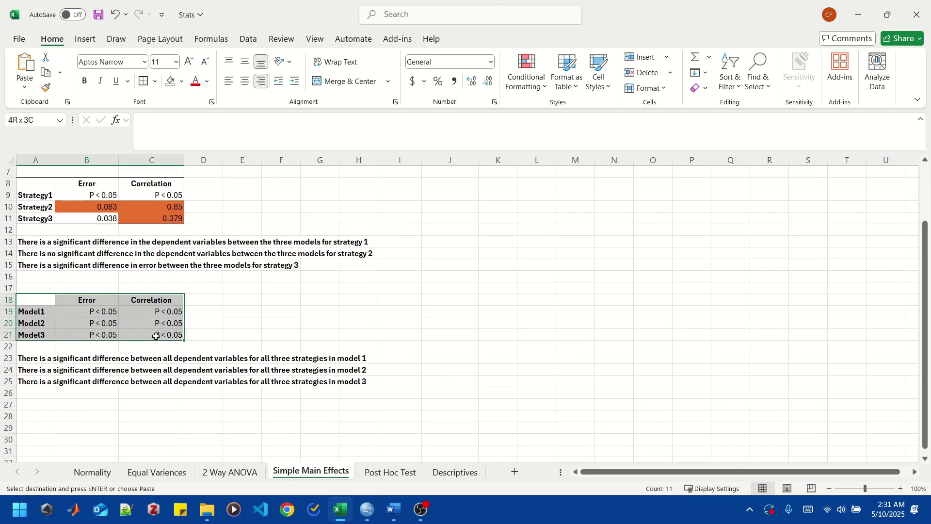
{"action": "left_click", "coordinate": [77, 313]}
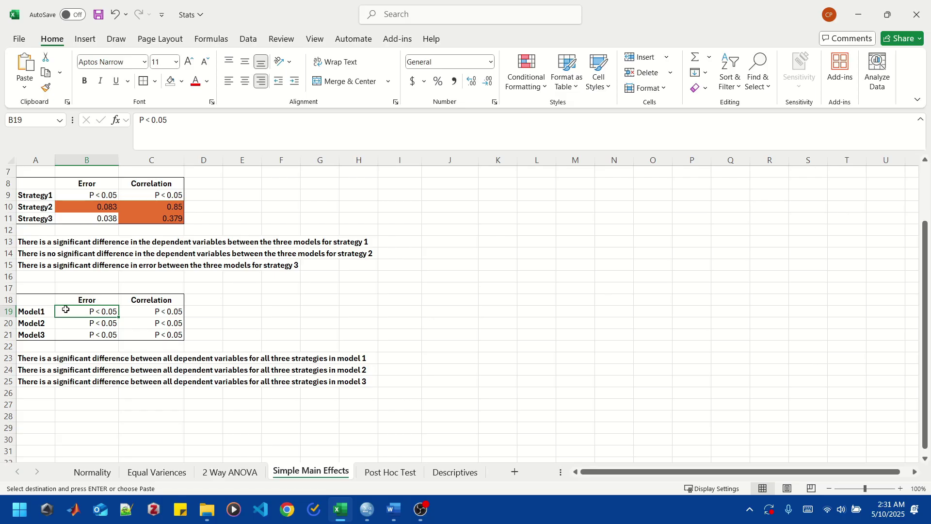
{"action": "left_click", "coordinate": [47, 309]}
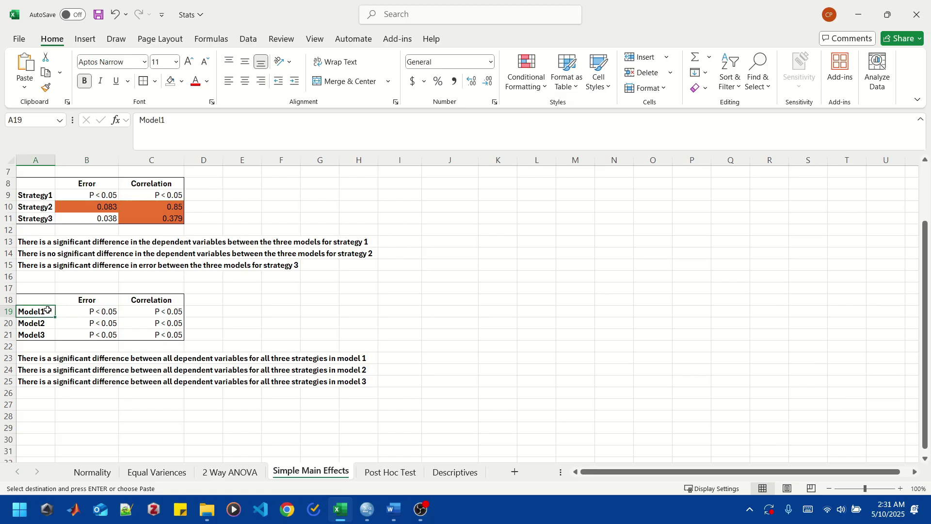
{"action": "left_click", "coordinate": [44, 322]}
{"action": "left_click", "coordinate": [43, 333]}
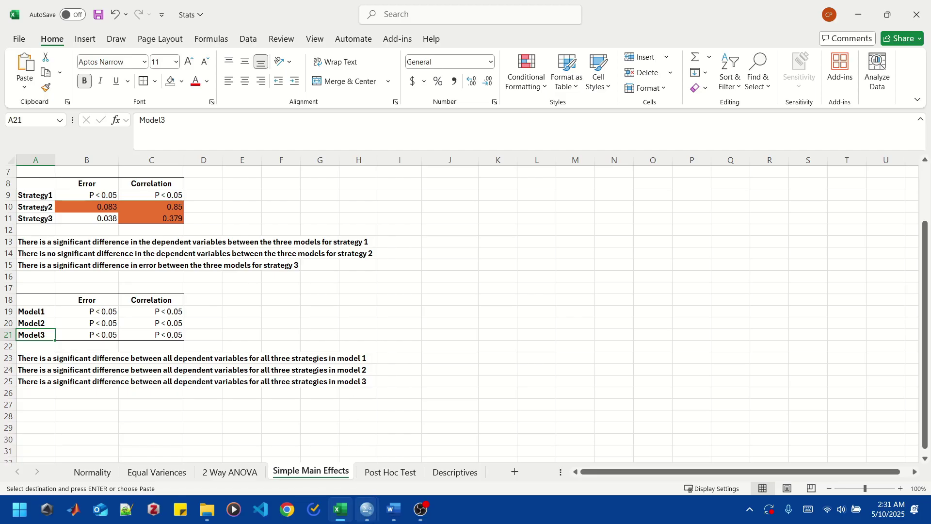
Switch to the SPSS output and examine the Bonferroni-adjusted Pairwise Comparisons of models within each strategy for Error and Correlation.
{"action": "mouse_move", "coordinate": [367, 509]}
{"action": "left_click", "coordinate": [494, 448]}
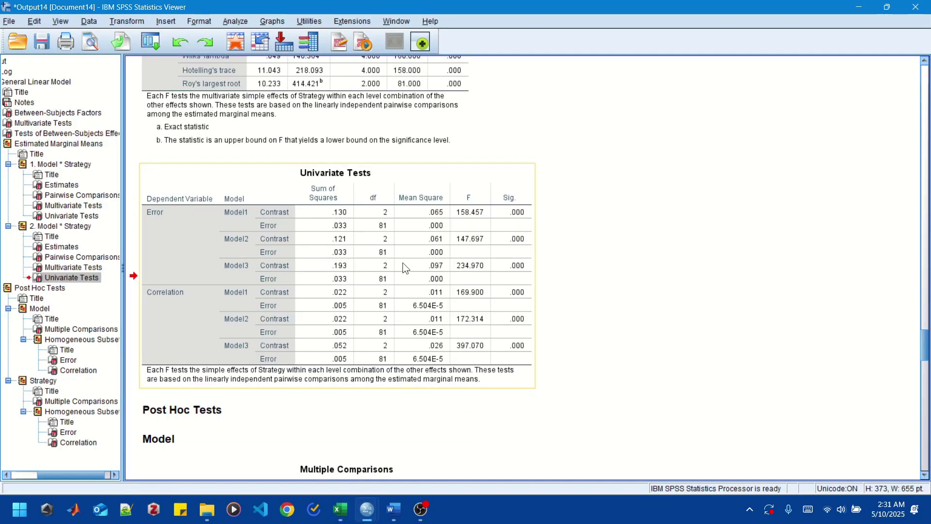
{"action": "scroll", "coordinate": [402, 263], "scroll_direction": "up", "scroll_amount": 3}
{"action": "scroll", "coordinate": [404, 263], "scroll_direction": "up", "scroll_amount": 20}
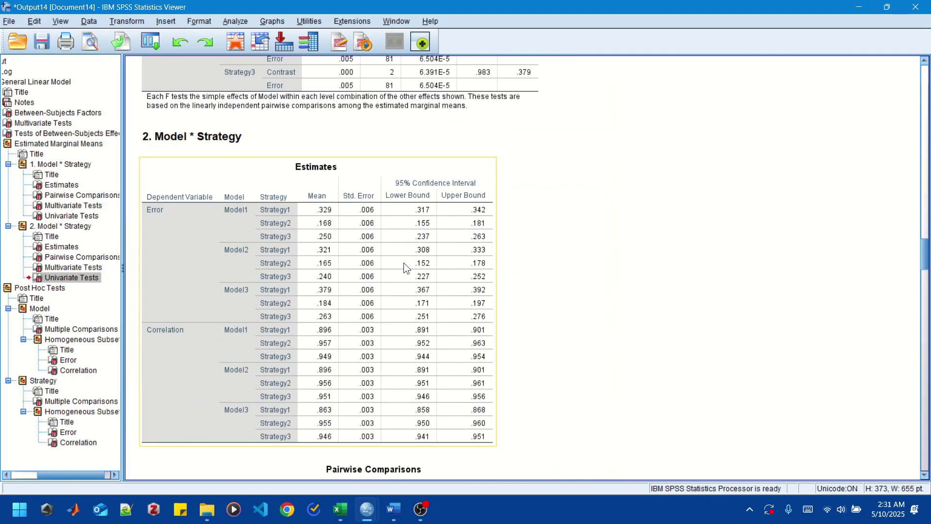
{"action": "scroll", "coordinate": [403, 261], "scroll_direction": "up", "scroll_amount": 20}
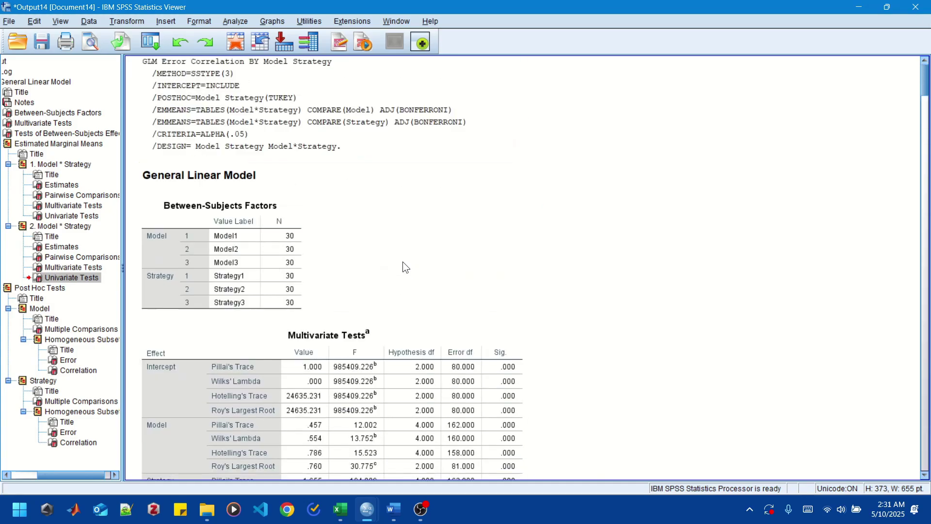
{"action": "scroll", "coordinate": [404, 236], "scroll_direction": "down", "scroll_amount": 20}
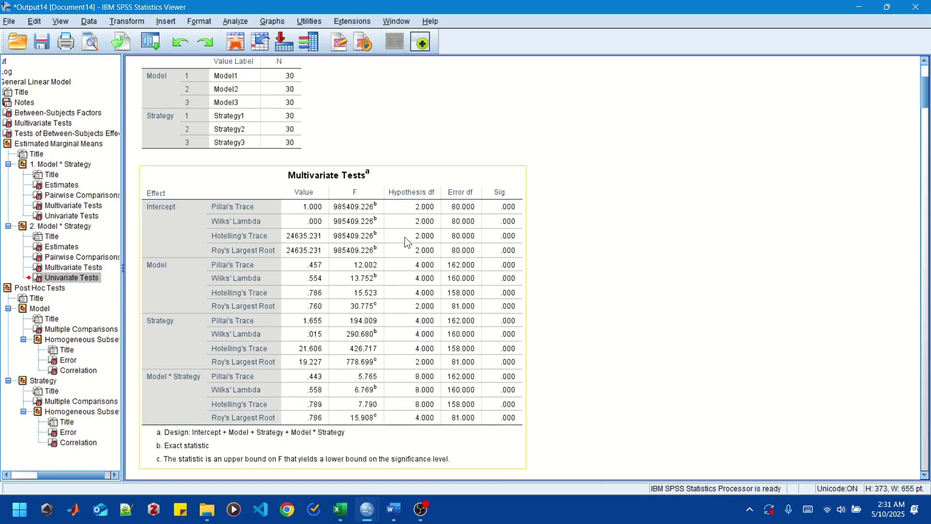
{"action": "scroll", "coordinate": [406, 238], "scroll_direction": "down", "scroll_amount": 15}
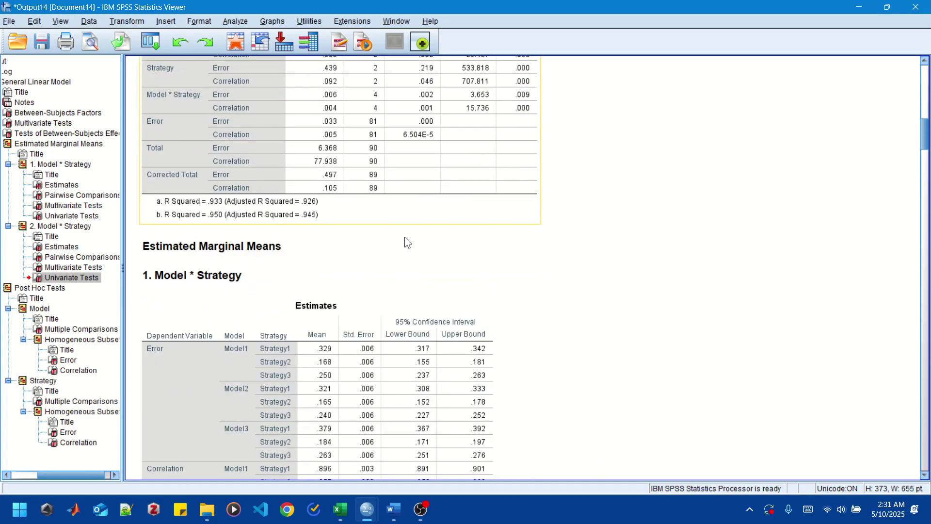
{"action": "scroll", "coordinate": [406, 236], "scroll_direction": "down", "scroll_amount": 10}
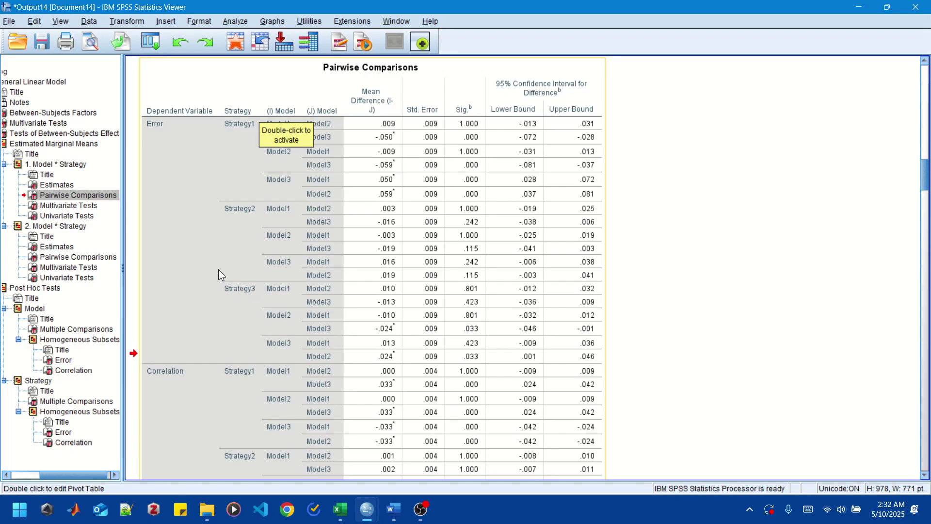
{"action": "scroll", "coordinate": [217, 269], "scroll_direction": "down", "scroll_amount": 3}
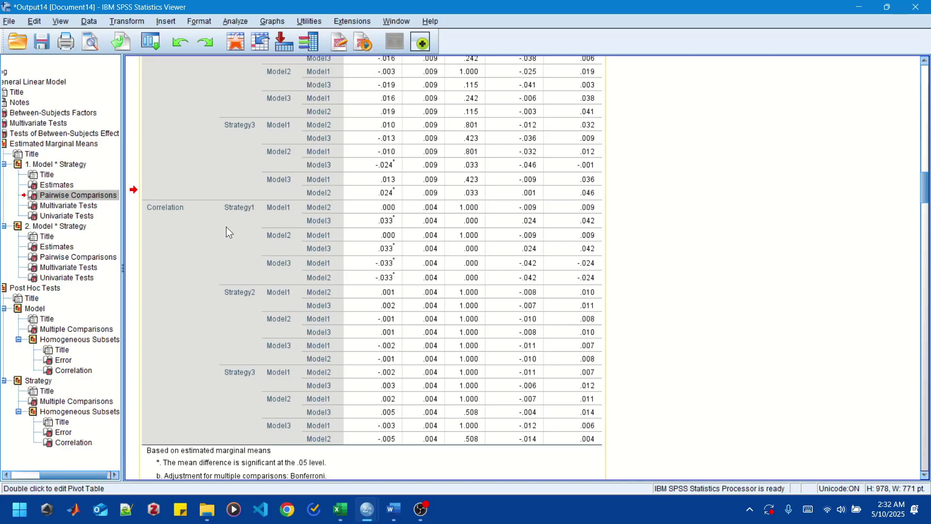
{"action": "scroll", "coordinate": [225, 232], "scroll_direction": "up", "scroll_amount": 3}
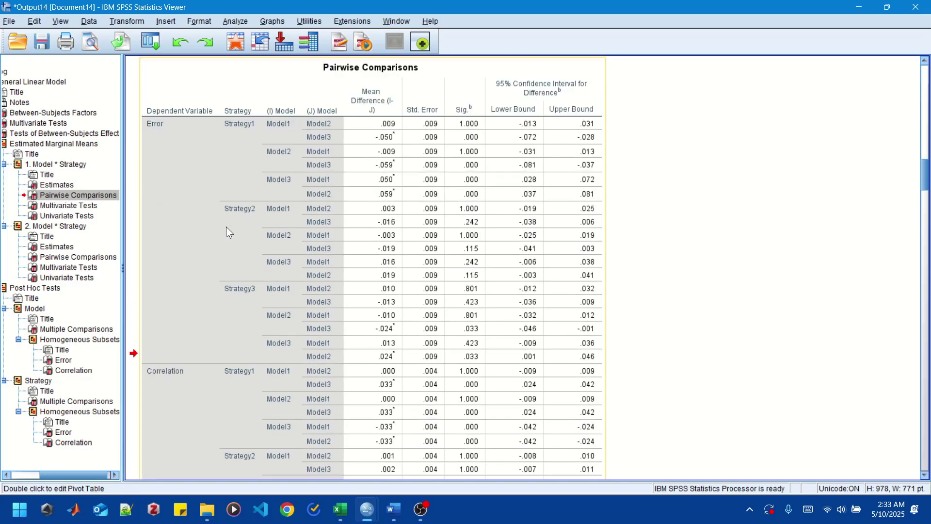
Switch to the Excel workbook and check the Strategy2 p-values for Error and Correlation on the Simple Main Effects sheet.
{"action": "left_click", "coordinate": [339, 509]}
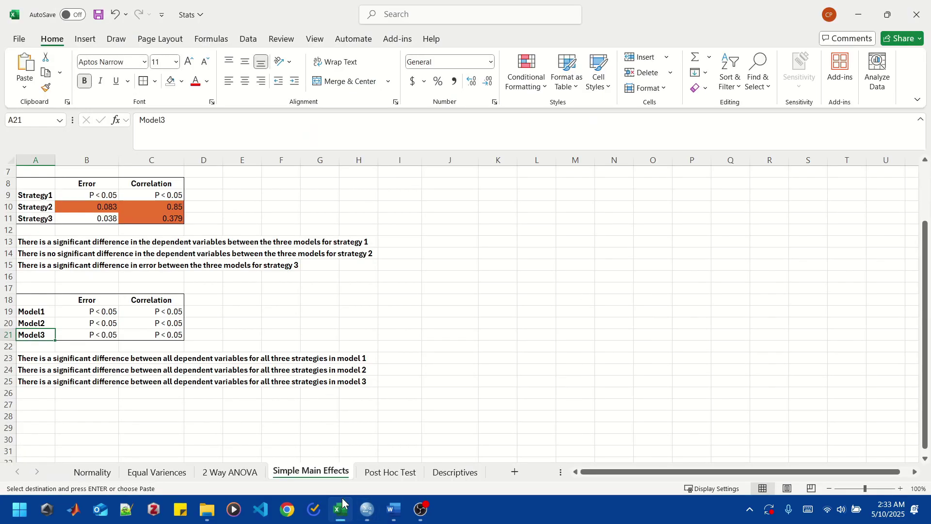
{"action": "left_click", "coordinate": [43, 208]}
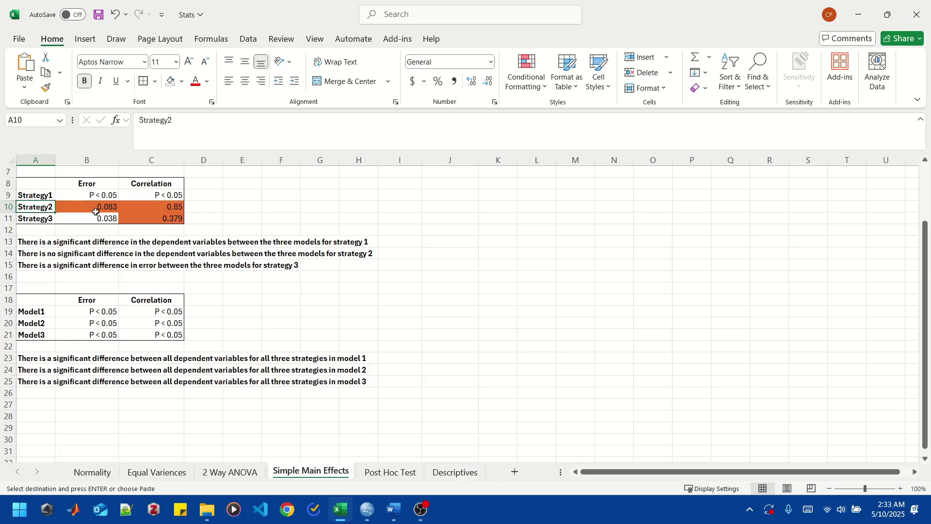
{"action": "left_click", "coordinate": [96, 210]}
{"action": "left_click", "coordinate": [146, 208]}
{"action": "left_click", "coordinate": [112, 209]}
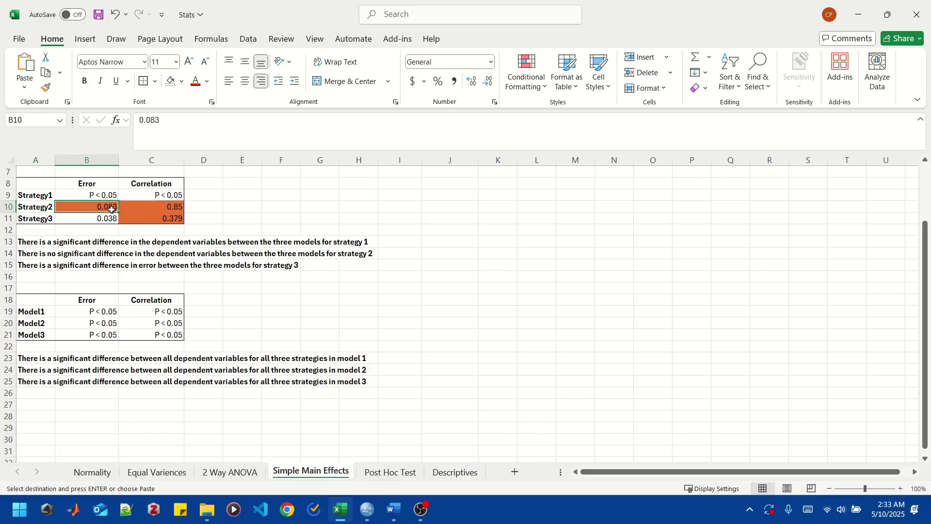
{"action": "left_click", "coordinate": [140, 208]}
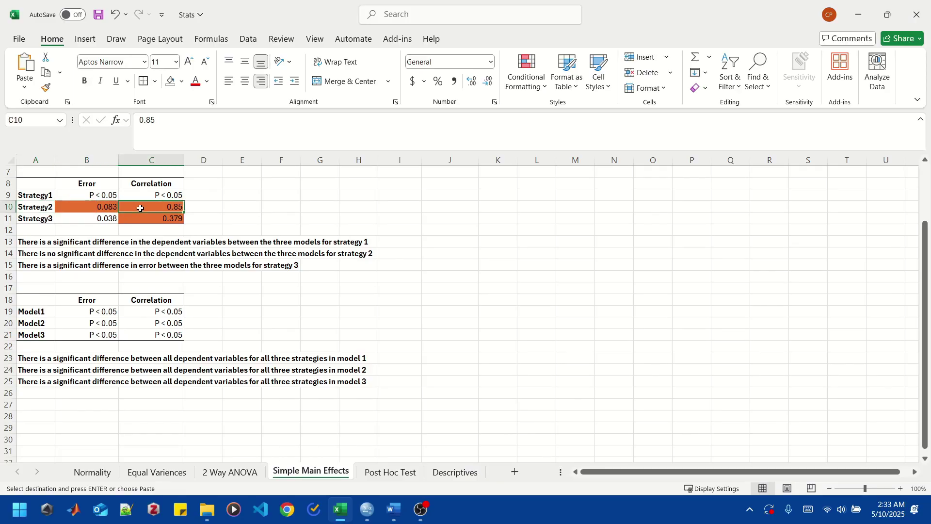
Return to the SPSS output and examine the Pairwise Comparisons of models within strategies and of strategies within models.
{"action": "mouse_move", "coordinate": [367, 509]}
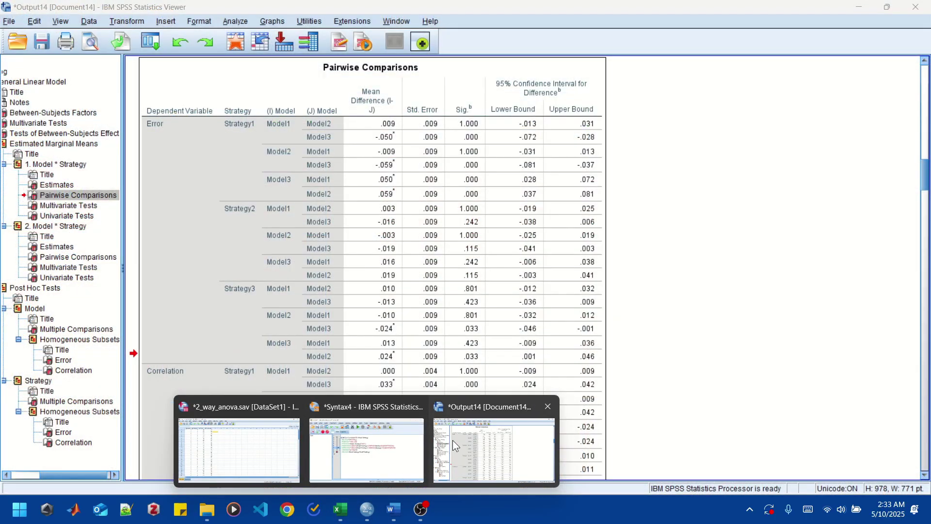
{"action": "left_click", "coordinate": [453, 438]}
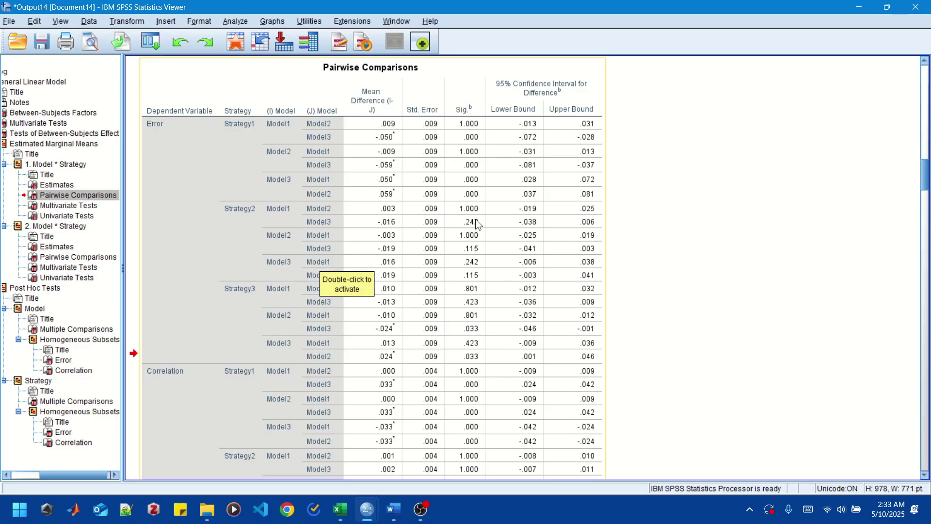
{"action": "scroll", "coordinate": [485, 178], "scroll_direction": "down", "scroll_amount": 9}
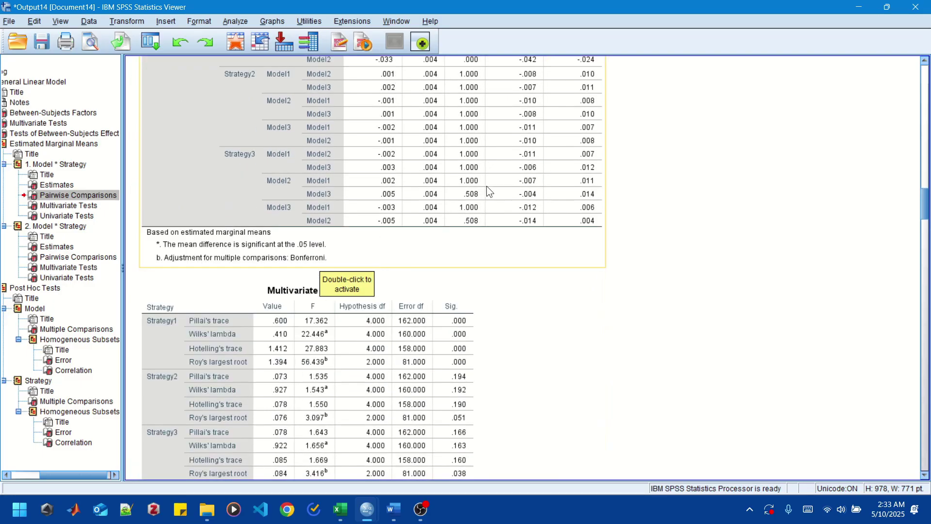
{"action": "scroll", "coordinate": [488, 198], "scroll_direction": "down", "scroll_amount": 20}
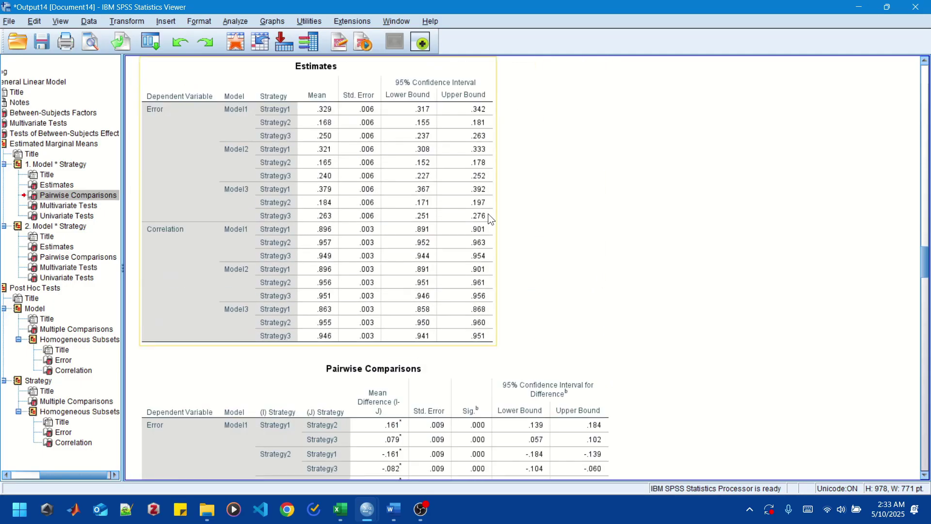
{"action": "left_click", "coordinate": [451, 111]}
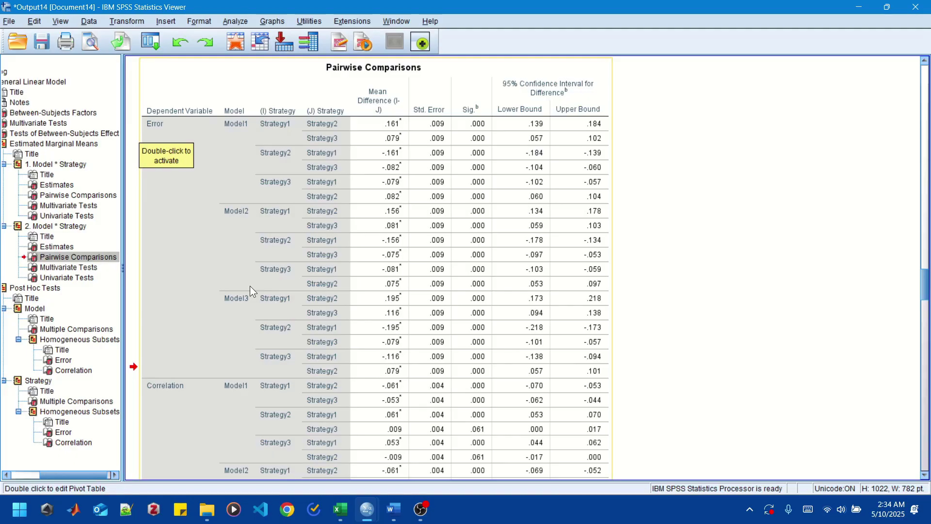
Switch to the Excel workbook and examine the greyed-out Strategy 2 and Strategy 3 Correlation cells on the Post Hoc Test sheet.
{"action": "left_click", "coordinate": [341, 509]}
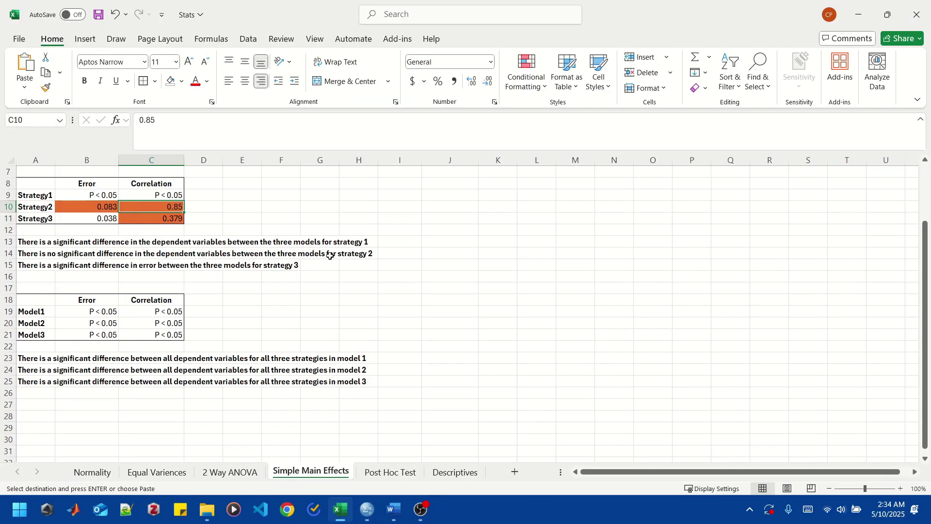
{"action": "left_click", "coordinate": [401, 472]}
{"action": "left_click", "coordinate": [324, 287]}
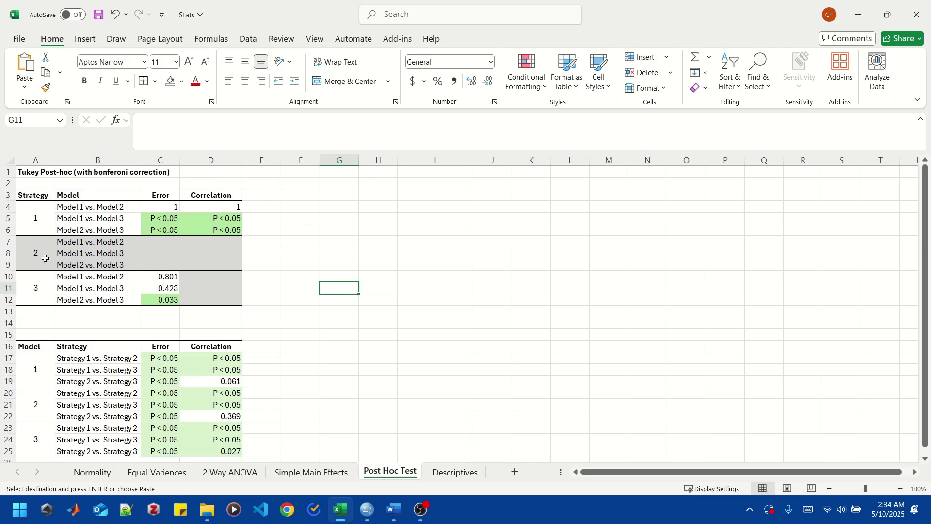
{"action": "left_click", "coordinate": [26, 253]}
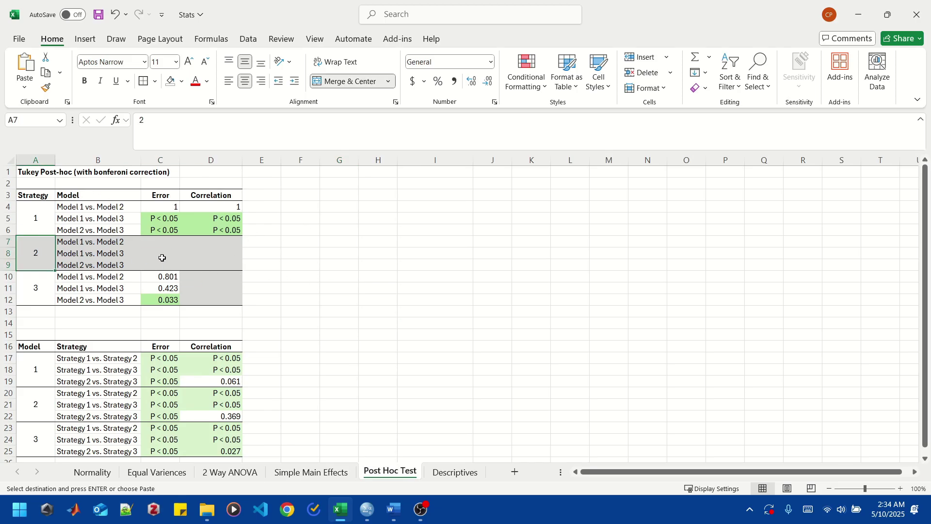
{"action": "left_click_drag", "start_coordinate": [145, 253], "coordinate": [231, 305]}
{"action": "left_click", "coordinate": [216, 251]}
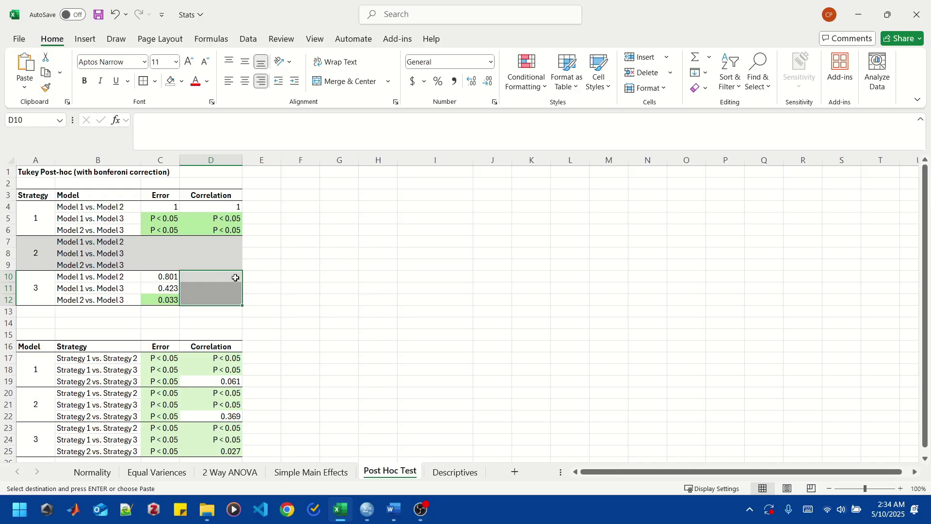
{"action": "left_click", "coordinate": [223, 286]}
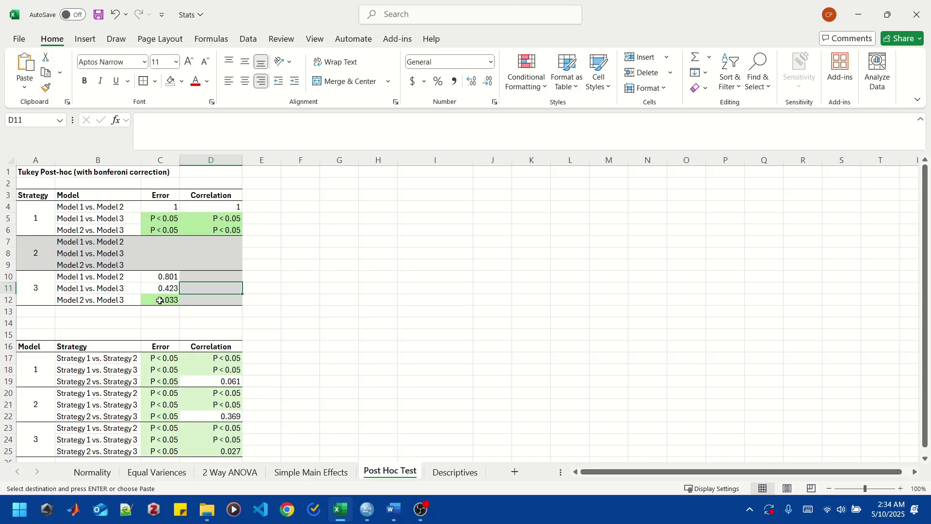
Review the Strategy 1 post hoc comparisons between Model 1, Model 2 and Model 3 for Error and Correlation.
{"action": "left_click", "coordinate": [99, 208]}
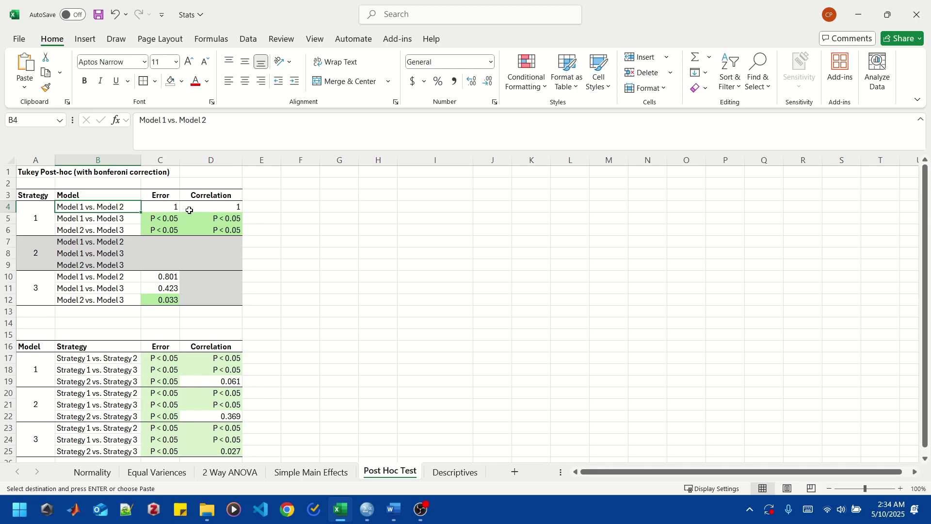
{"action": "left_click", "coordinate": [80, 219]}
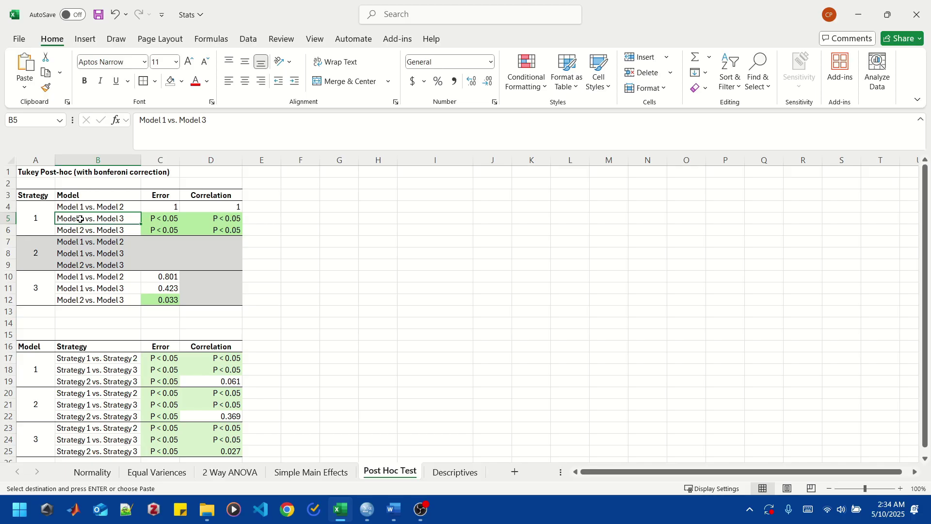
{"action": "left_click", "coordinate": [68, 231]}
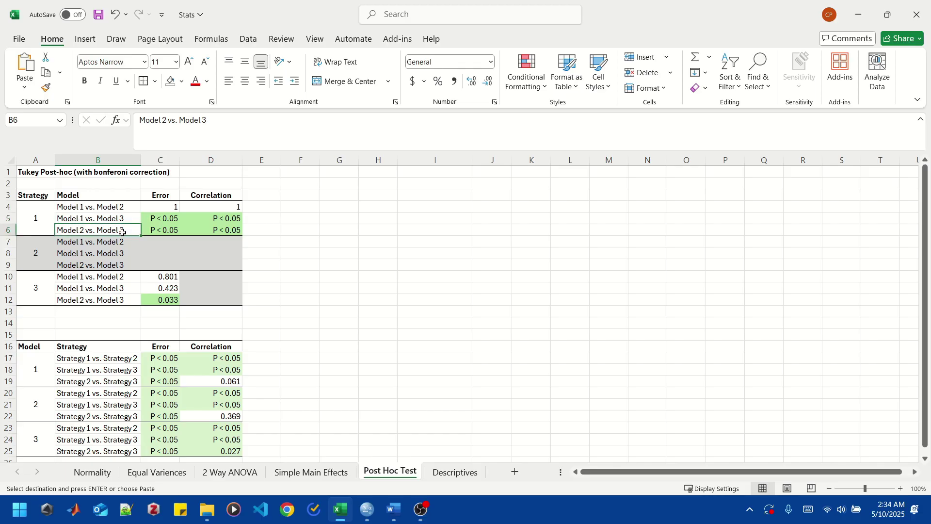
{"action": "left_click", "coordinate": [51, 221]}
Review the post hoc model comparisons for Strategy 2 and the Error p-values of the Strategy 3 comparisons.
{"action": "left_click", "coordinate": [37, 253]}
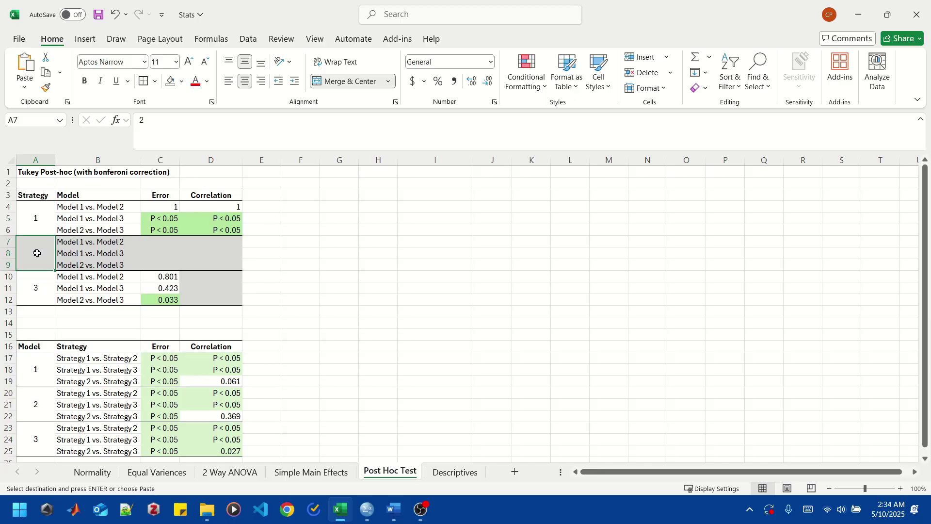
{"action": "left_click_drag", "start_coordinate": [37, 252], "coordinate": [209, 262]}
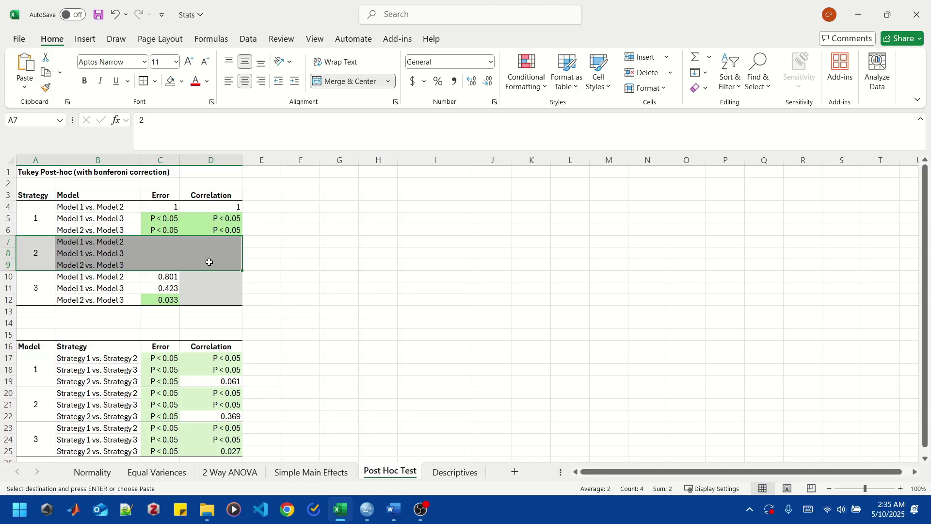
{"action": "left_click", "coordinate": [117, 301]}
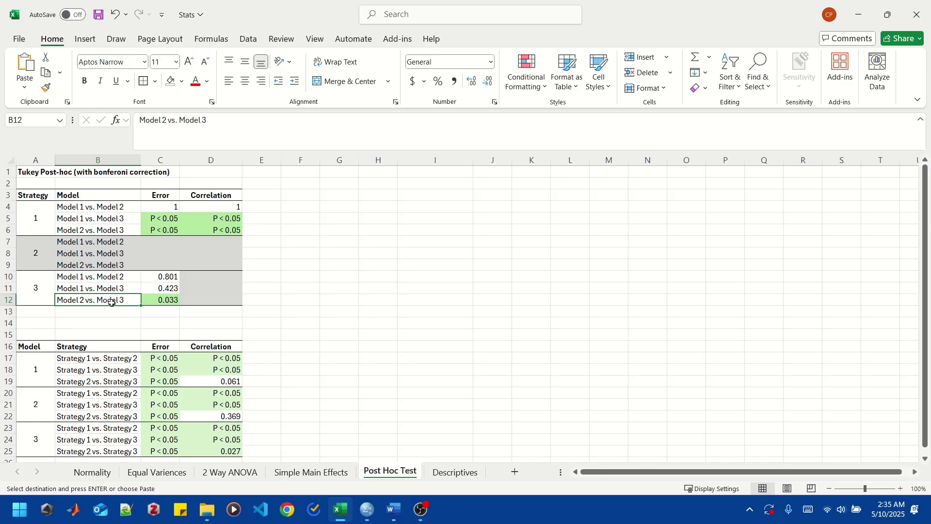
{"action": "left_click", "coordinate": [81, 286]}
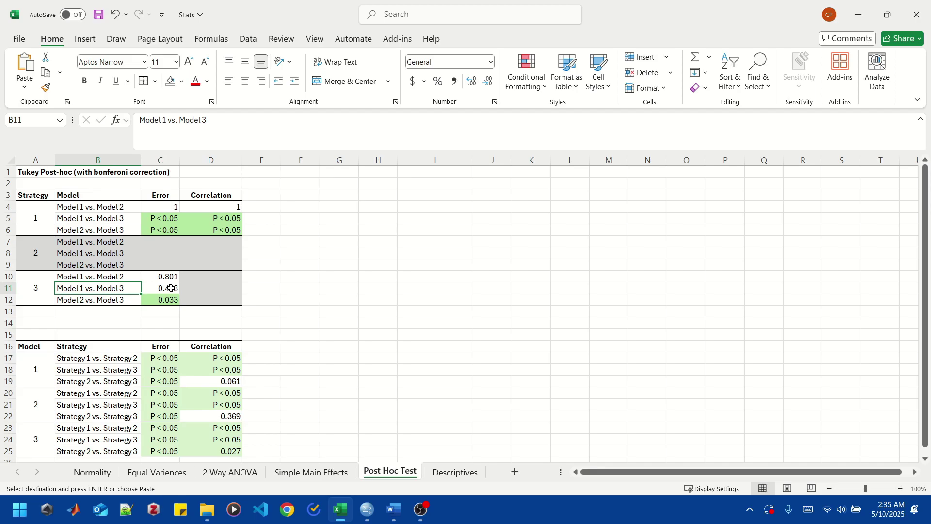
{"action": "left_click_drag", "start_coordinate": [169, 287], "coordinate": [171, 277]}
{"action": "key", "text": "ctrl+v"}
{"action": "left_click", "coordinate": [216, 285]}
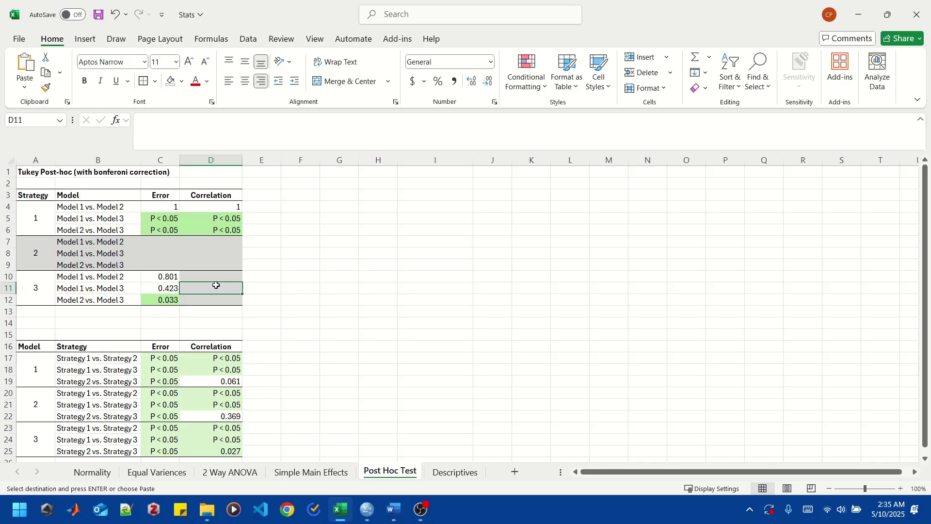
Examine the second post hoc table's Error and Correlation p-values for the strategy comparisons within each model, especially Model 1.
{"action": "scroll", "coordinate": [215, 285], "scroll_direction": "down", "scroll_amount": 3}
{"action": "left_click_drag", "start_coordinate": [44, 241], "coordinate": [235, 333]}
{"action": "left_click", "coordinate": [235, 335]}
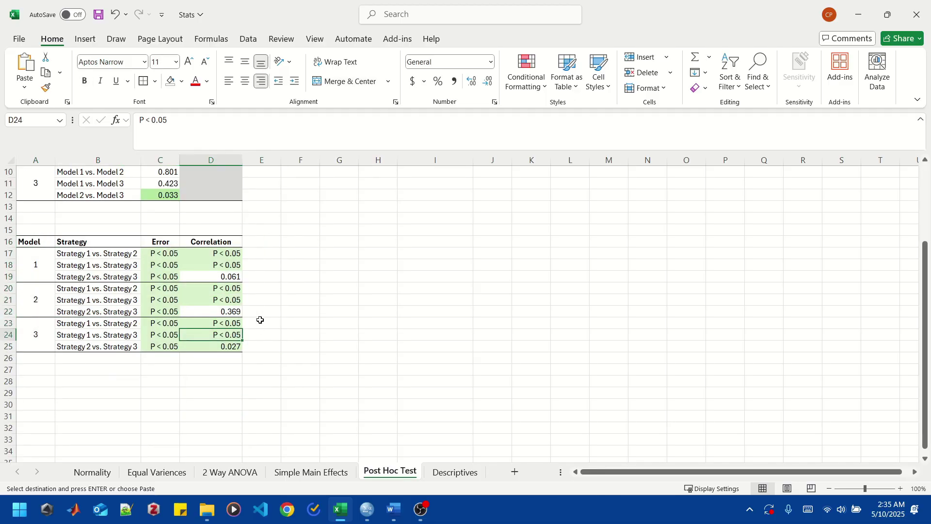
{"action": "left_click", "coordinate": [39, 265]}
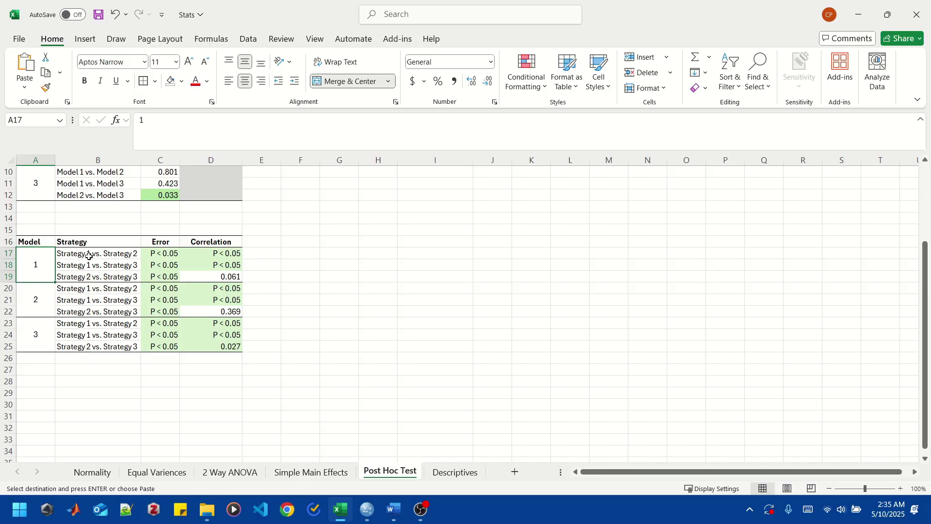
{"action": "left_click_drag", "start_coordinate": [162, 253], "coordinate": [166, 275]}
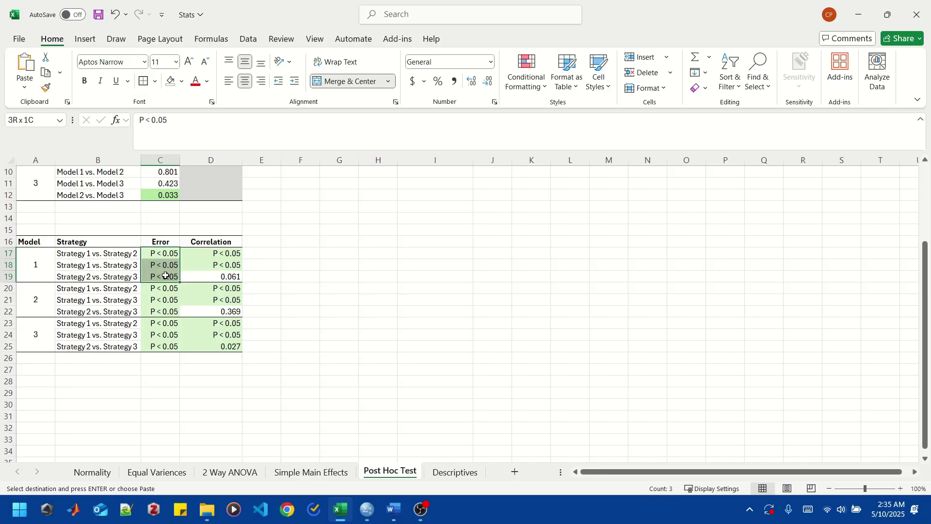
{"action": "type", "text": "P < 0.05 P < 0.05 P < 0.05"}
{"action": "left_click_drag", "start_coordinate": [213, 253], "coordinate": [215, 262]}
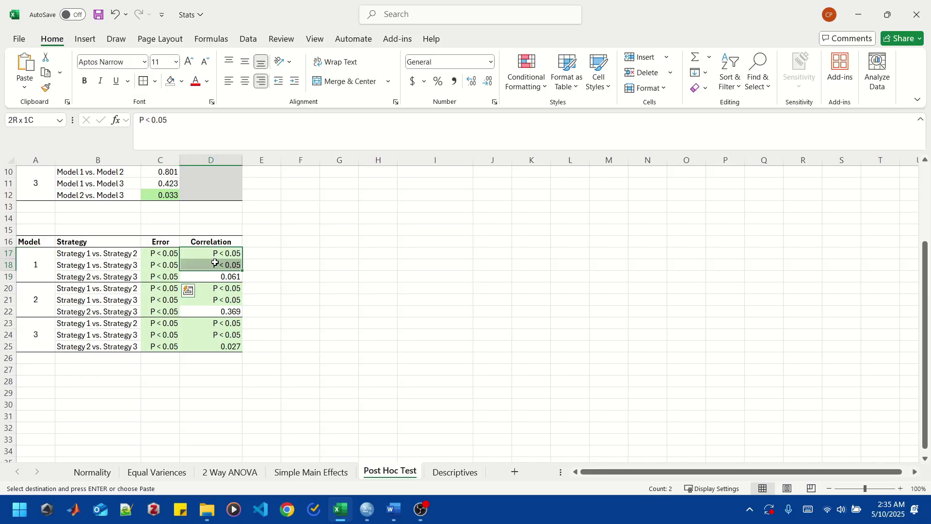
{"action": "key", "text": "ctrl+v"}
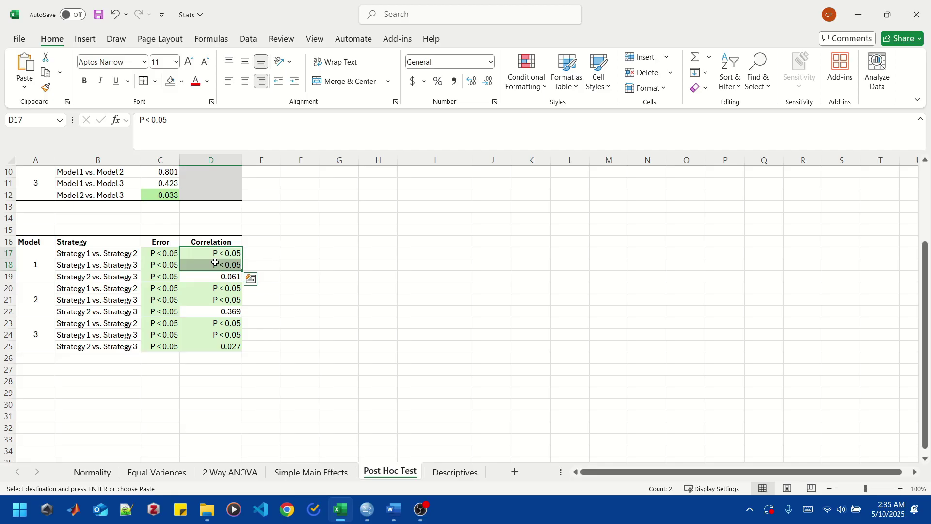
{"action": "left_click_drag", "start_coordinate": [34, 243], "coordinate": [232, 337]}
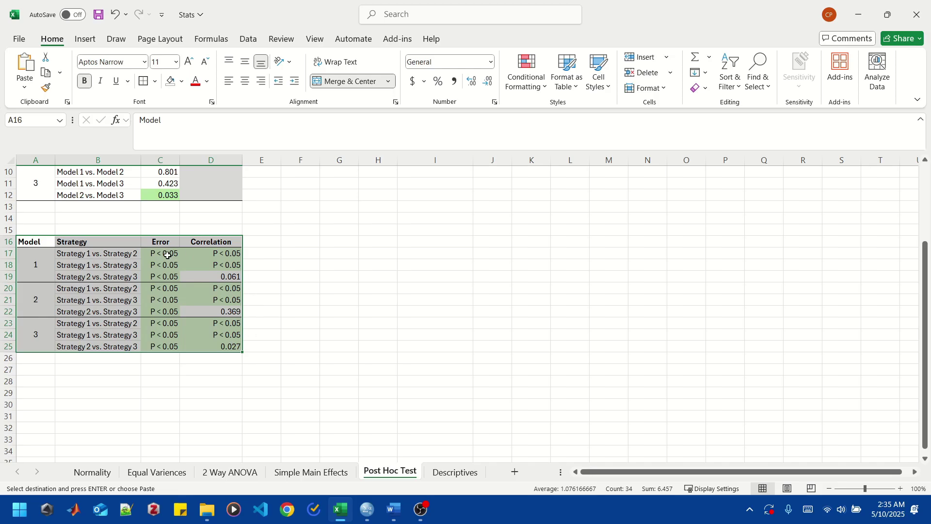
{"action": "left_click", "coordinate": [157, 363]}
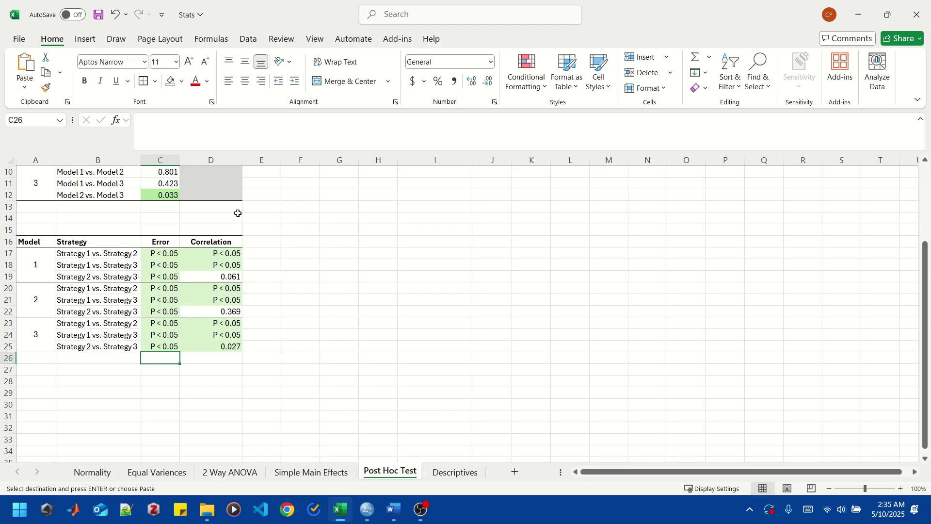
Recheck the Error and Correlation p-values for Model 1 vs. Model 3 under Strategy 1.
{"action": "scroll", "coordinate": [294, 291], "scroll_direction": "up", "scroll_amount": 3}
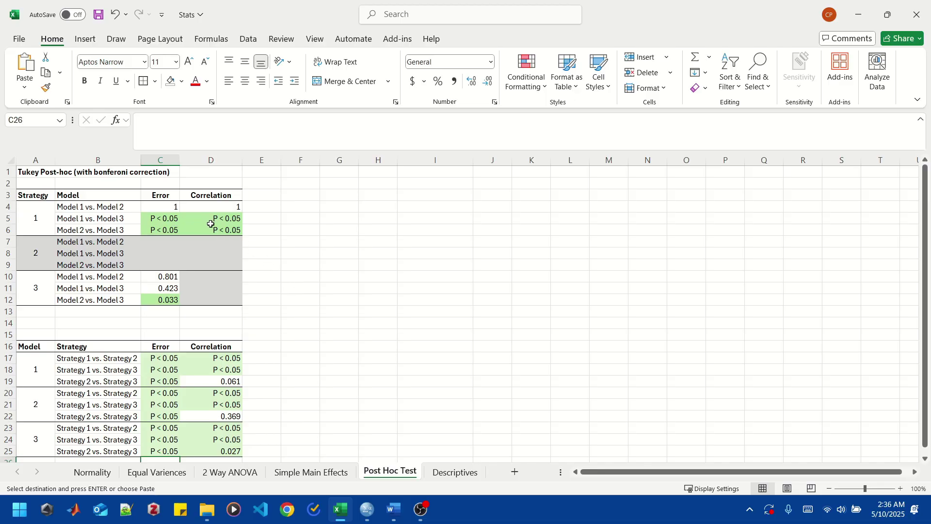
{"action": "left_click", "coordinate": [77, 217]}
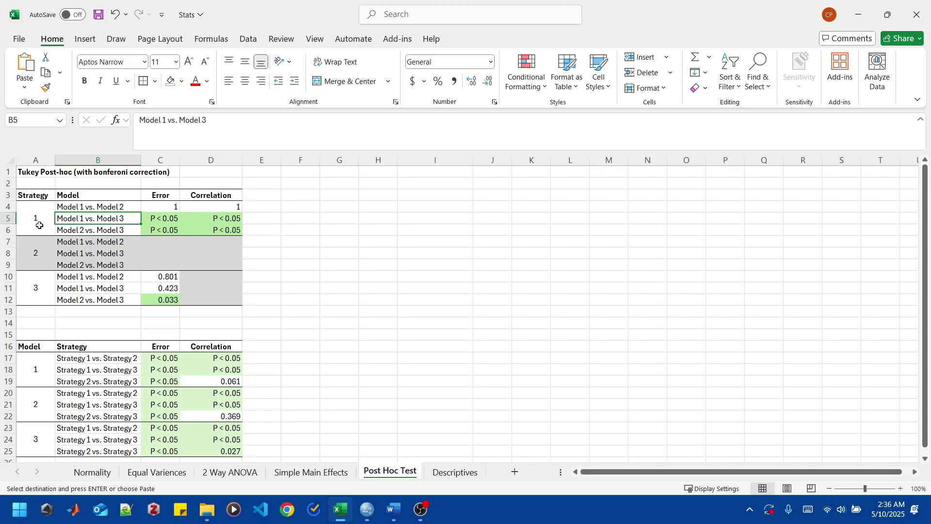
{"action": "left_click", "coordinate": [156, 221]}
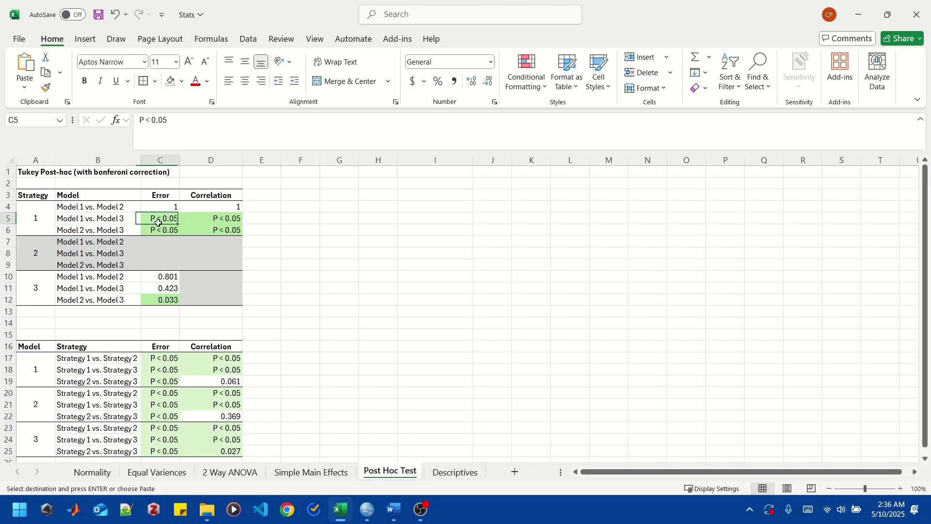
{"action": "left_click", "coordinate": [235, 221]}
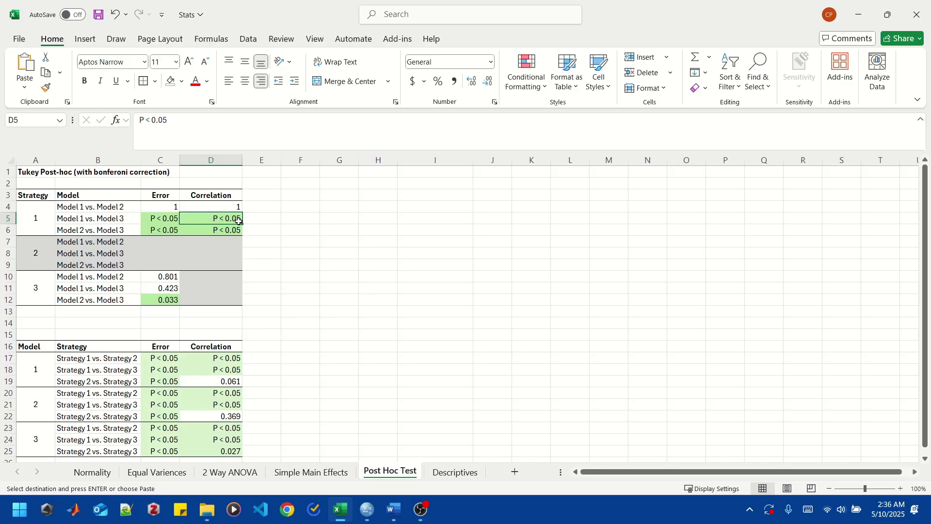
{"action": "left_click", "coordinate": [99, 224]}
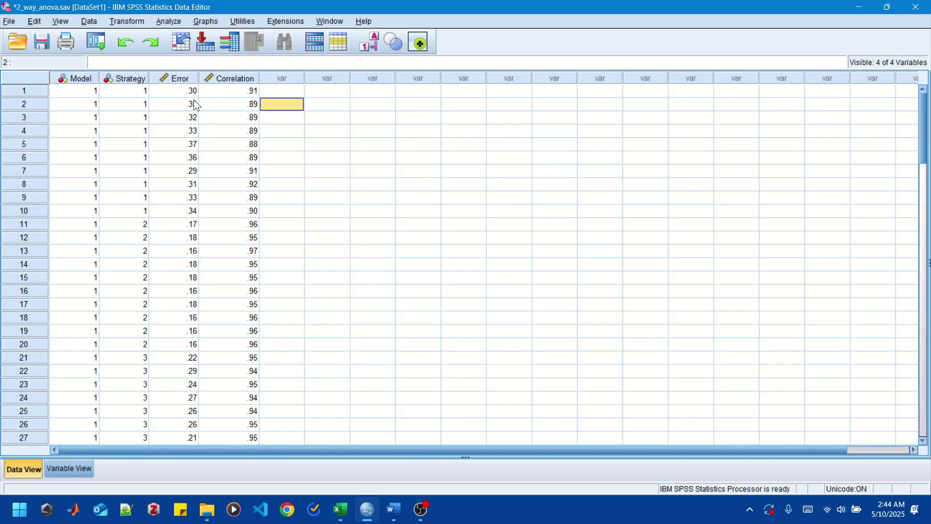
Split the SPSS data file with output organized by Model and Strategy groups, and close the resulting log output without saving it.
{"action": "left_click", "coordinate": [89, 22]}
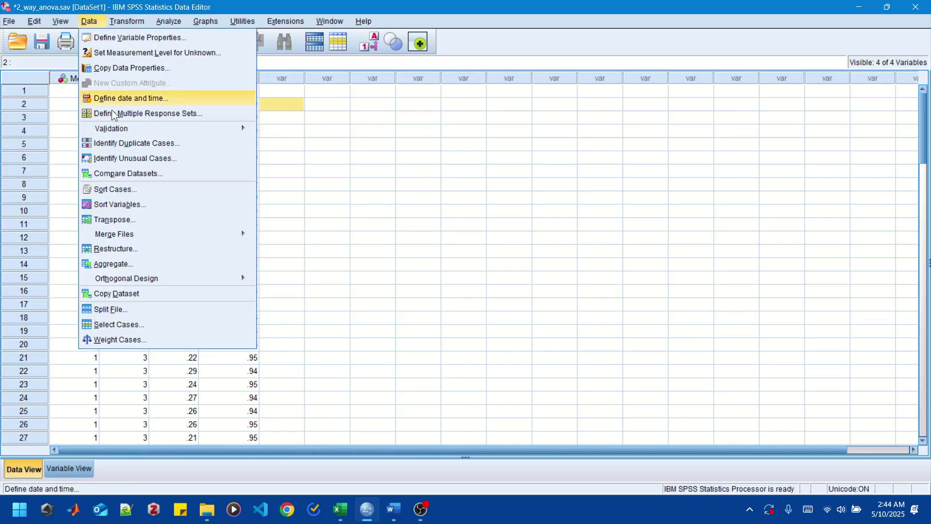
{"action": "left_click", "coordinate": [117, 311]}
{"action": "left_click", "coordinate": [490, 206]}
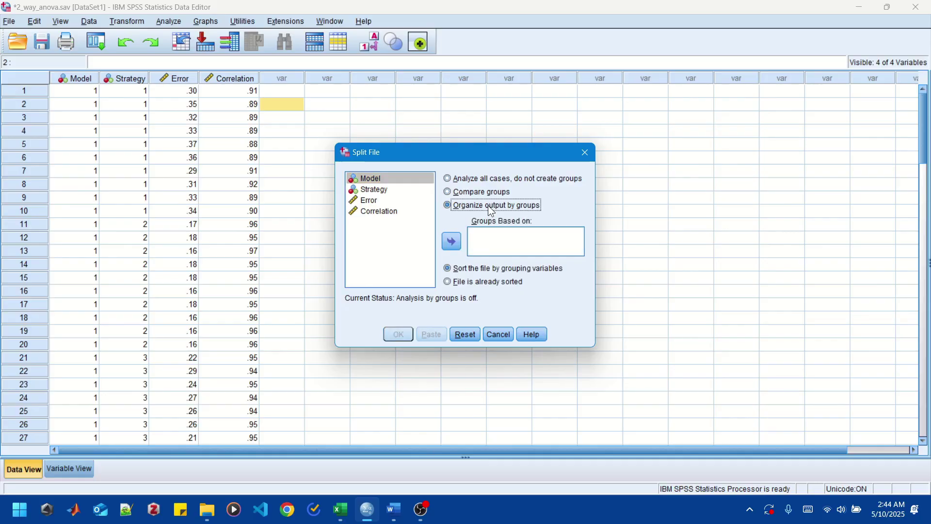
{"action": "left_click", "coordinate": [389, 190], "text": "shift"}
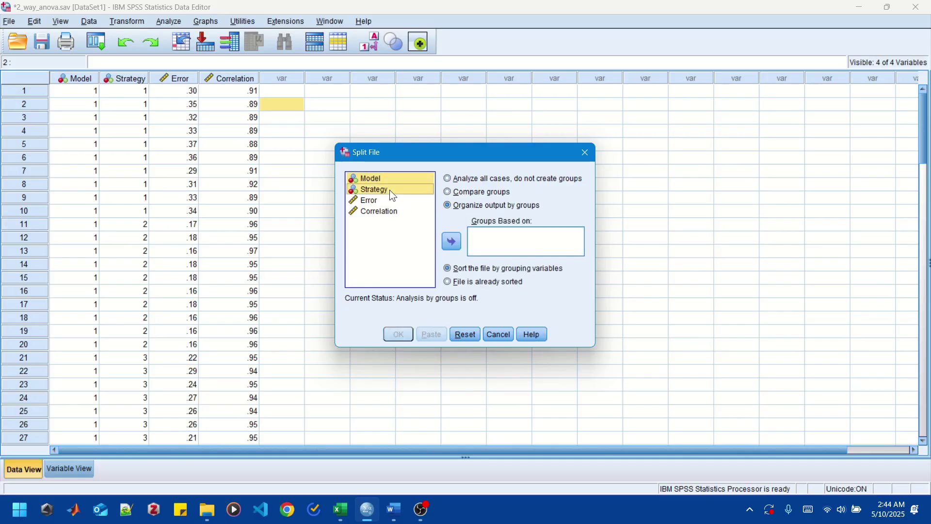
{"action": "left_click", "coordinate": [451, 241]}
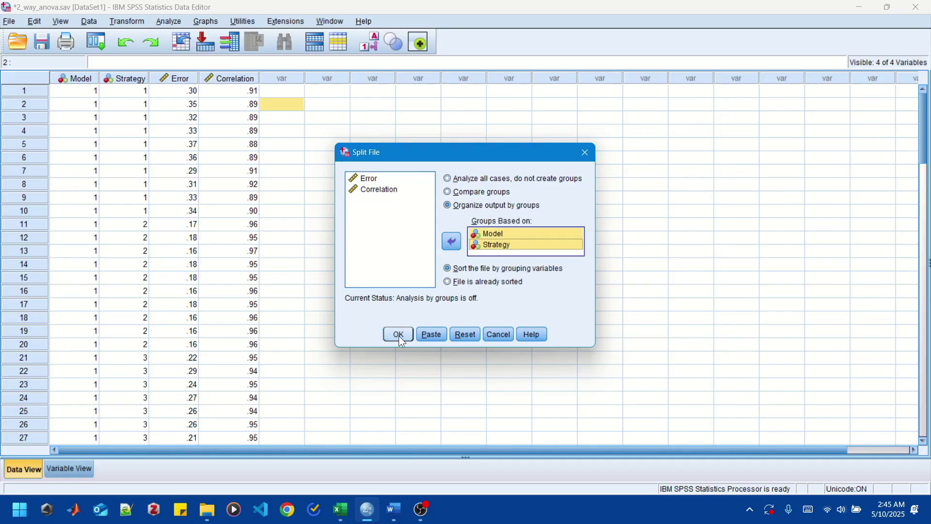
{"action": "left_click", "coordinate": [398, 334]}
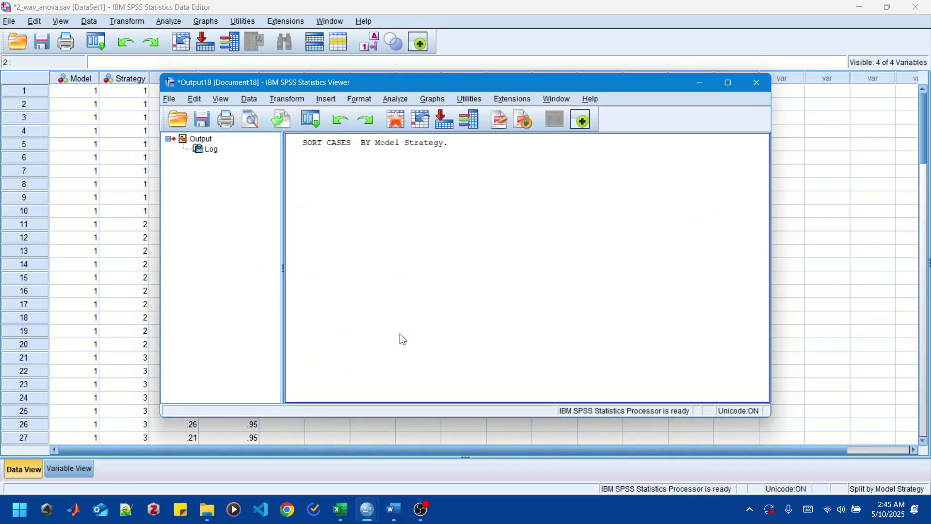
{"action": "left_click", "coordinate": [755, 83]}
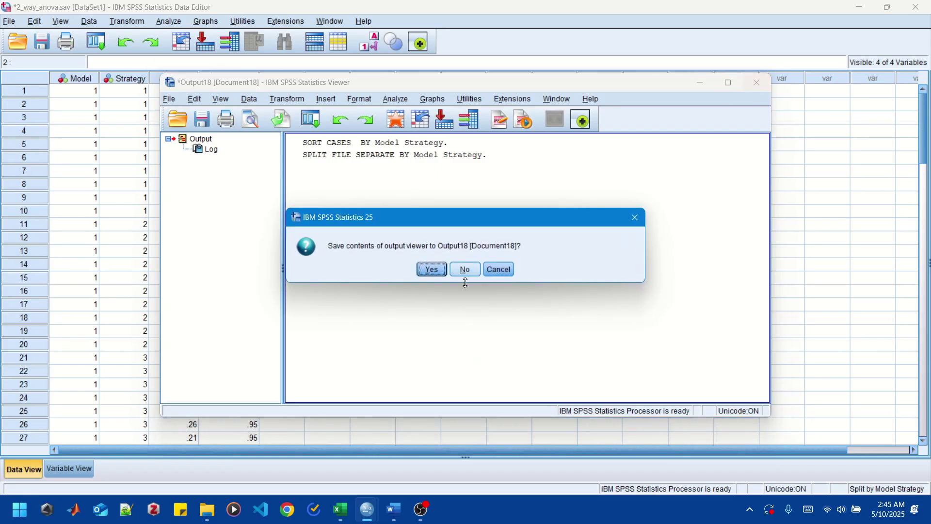
{"action": "left_click", "coordinate": [466, 268]}
Run Explore for Error and Correlation with Model and Strategy as factors, displaying only descriptives with a 95% confidence interval for the mean.
{"action": "left_click", "coordinate": [171, 25]}
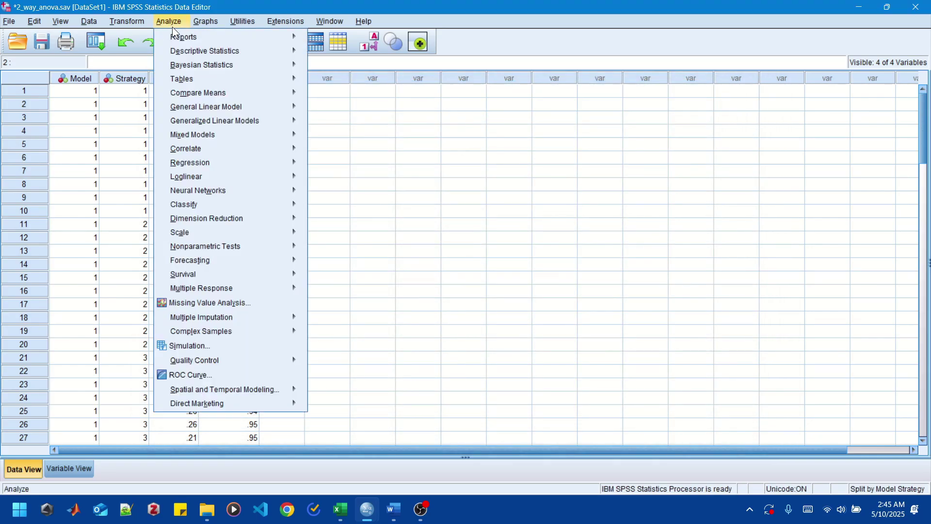
{"action": "mouse_move", "coordinate": [220, 48]}
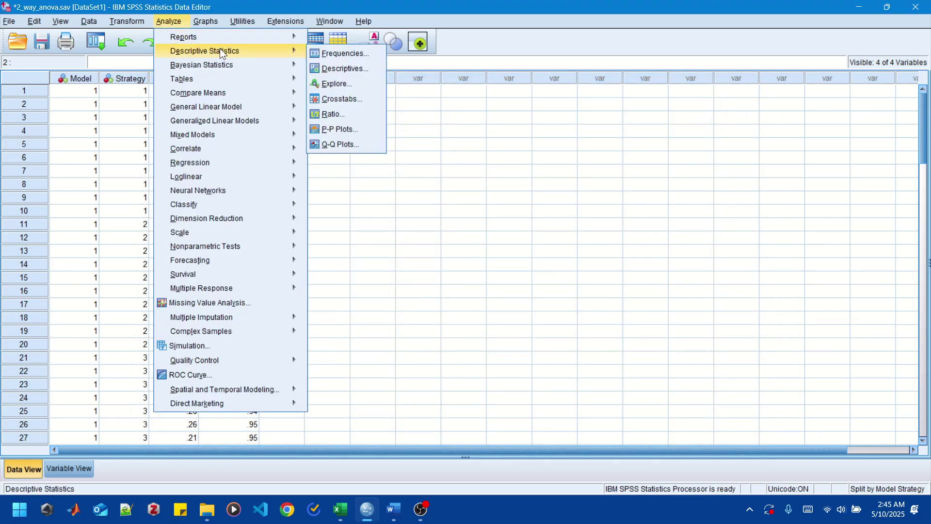
{"action": "left_click", "coordinate": [358, 83]}
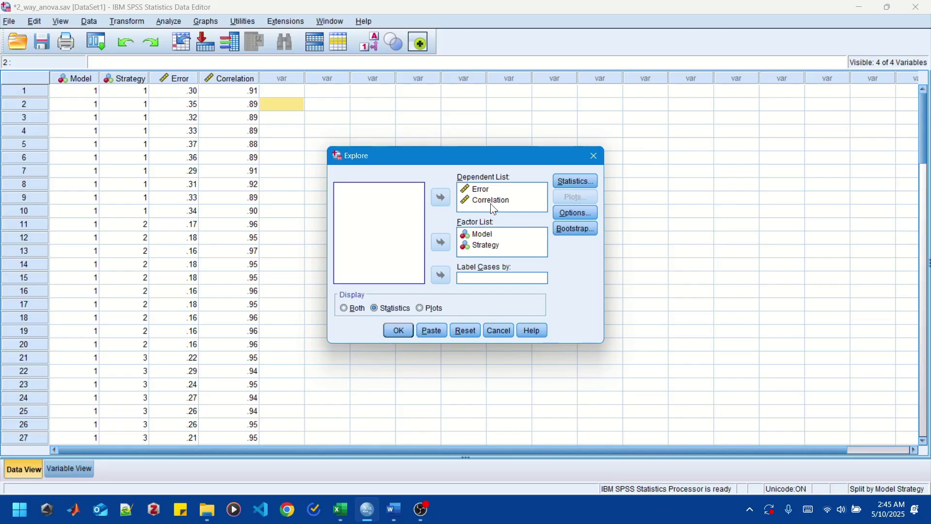
{"action": "left_click", "coordinate": [592, 181]}
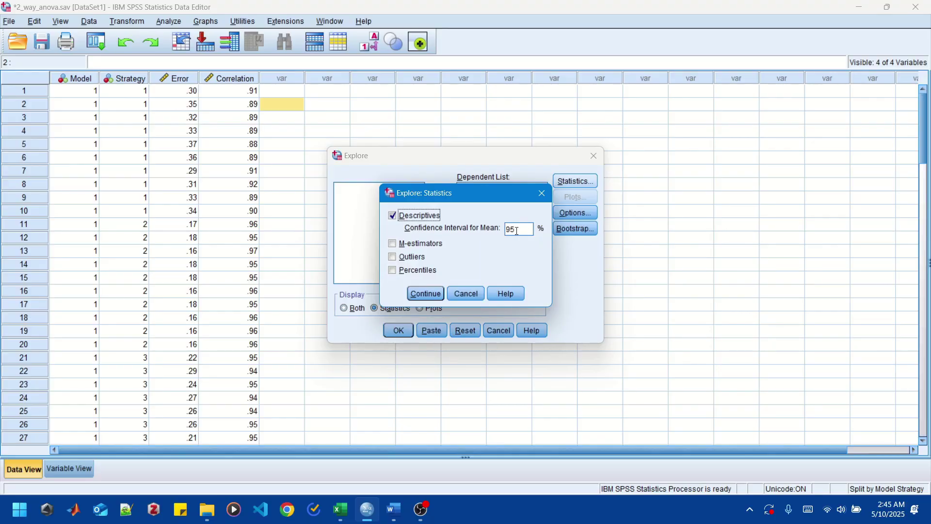
{"action": "left_click", "coordinate": [414, 292]}
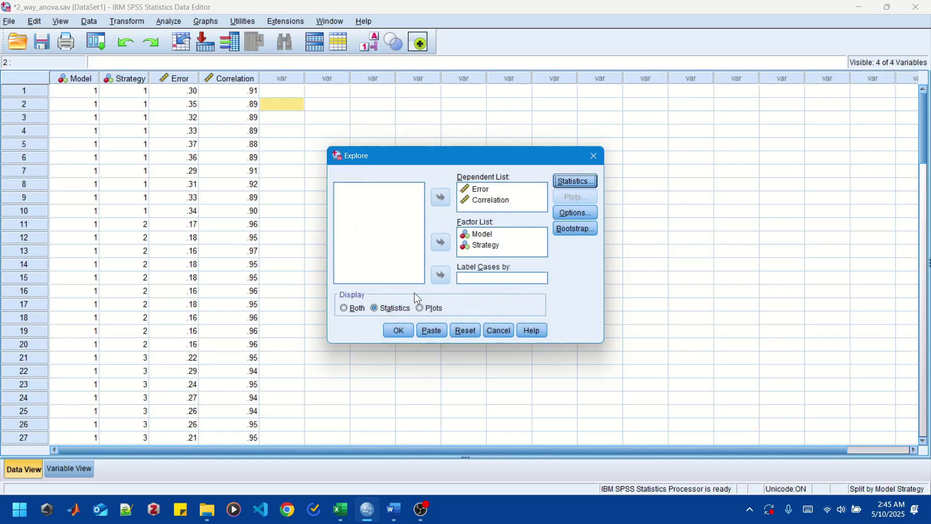
{"action": "left_click", "coordinate": [401, 326]}
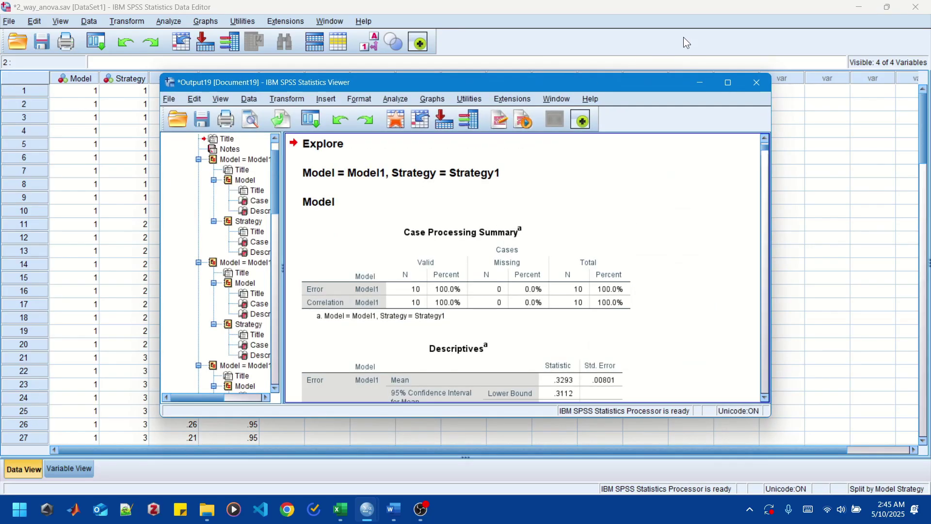
Review the Explore output's descriptives of Error and Correlation for Model 1 under Strategy 1 and Strategy 2.
{"action": "left_click", "coordinate": [728, 83]}
{"action": "scroll", "coordinate": [462, 189], "scroll_direction": "down", "scroll_amount": 5}
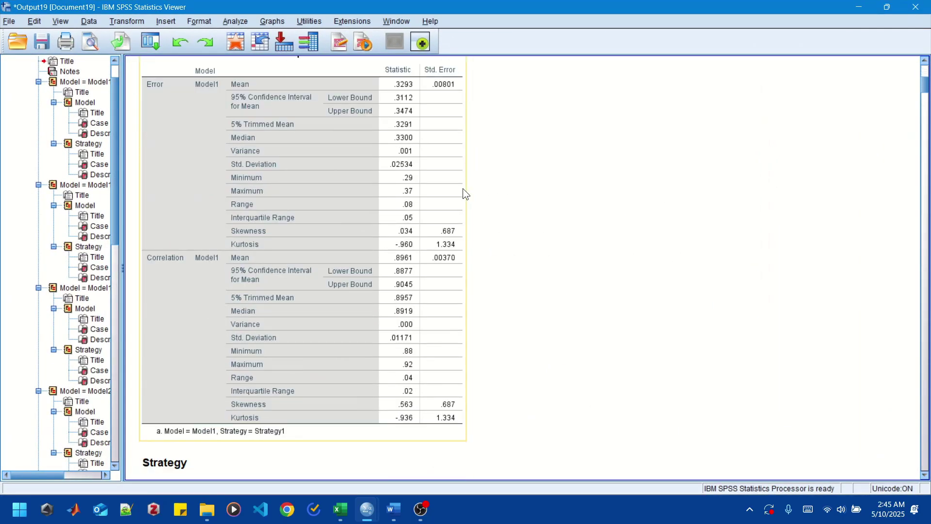
{"action": "scroll", "coordinate": [462, 185], "scroll_direction": "up", "scroll_amount": 5}
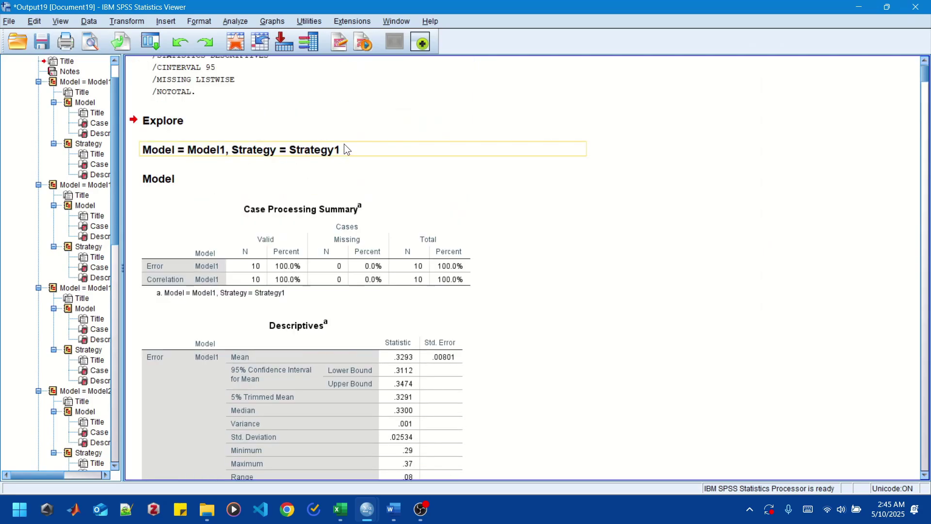
{"action": "scroll", "coordinate": [346, 145], "scroll_direction": "down", "scroll_amount": 3}
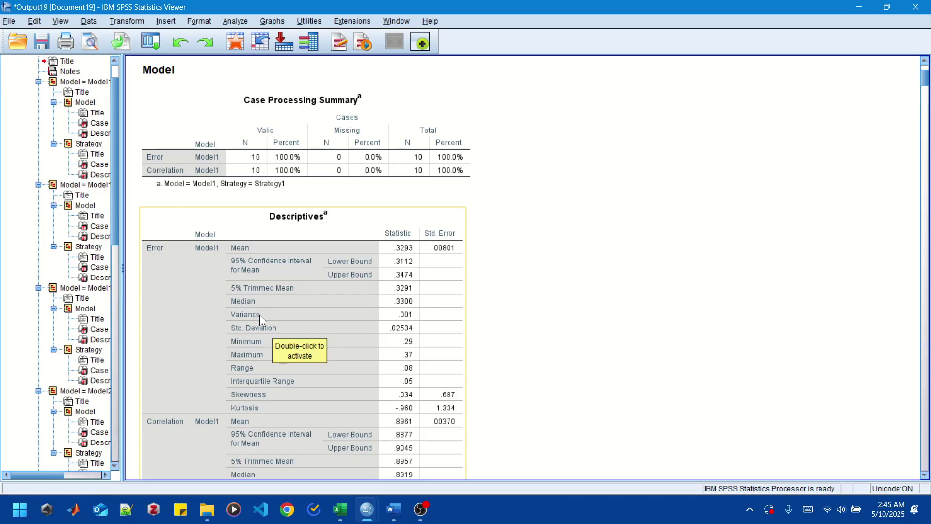
{"action": "scroll", "coordinate": [347, 275], "scroll_direction": "down", "scroll_amount": 10}
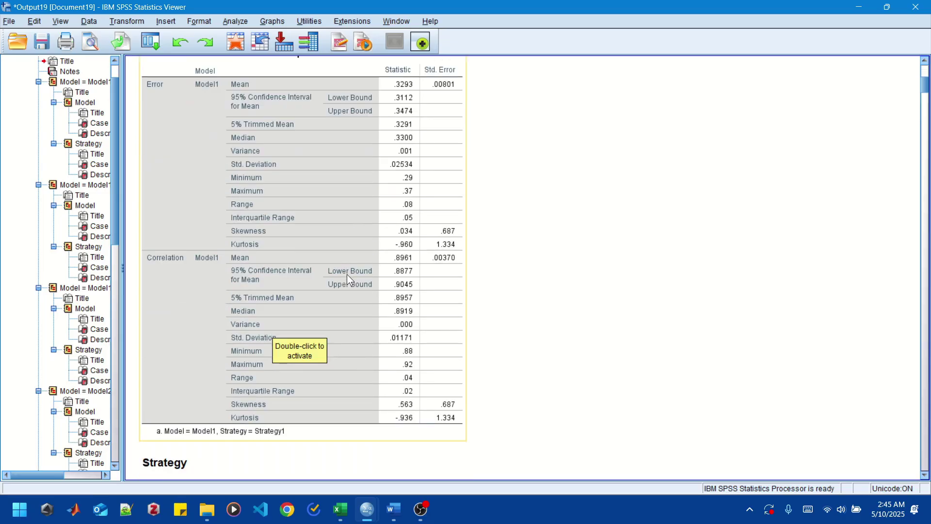
{"action": "scroll", "coordinate": [350, 284], "scroll_direction": "down", "scroll_amount": 2}
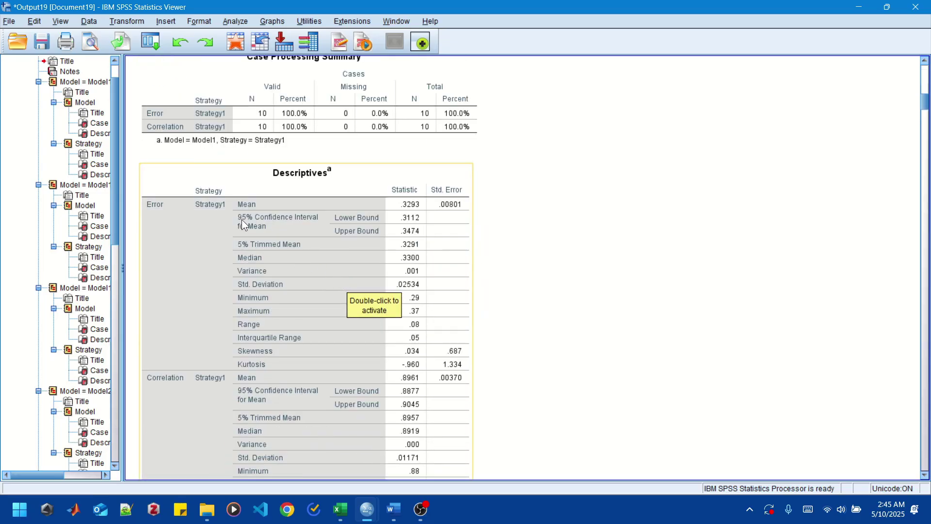
{"action": "scroll", "coordinate": [212, 382], "scroll_direction": "down", "scroll_amount": 7}
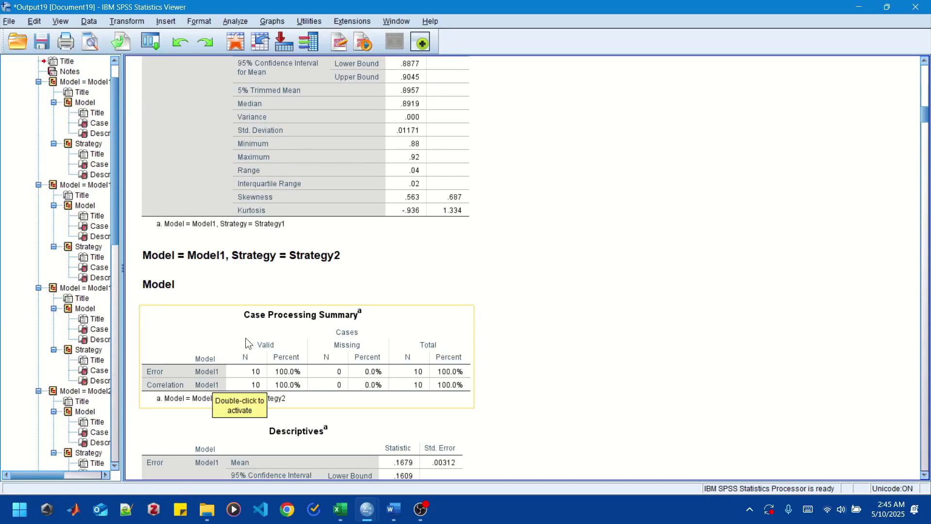
{"action": "scroll", "coordinate": [357, 269], "scroll_direction": "down", "scroll_amount": 9}
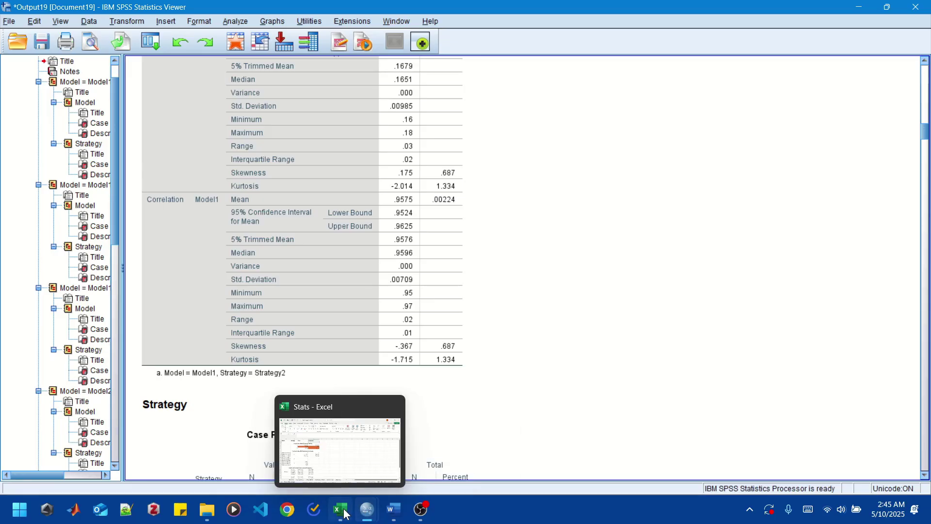
Switch to the Stats workbook in Excel and examine the simple main effects p-values of Error and Correlation for each strategy.
{"action": "left_click", "coordinate": [349, 481]}
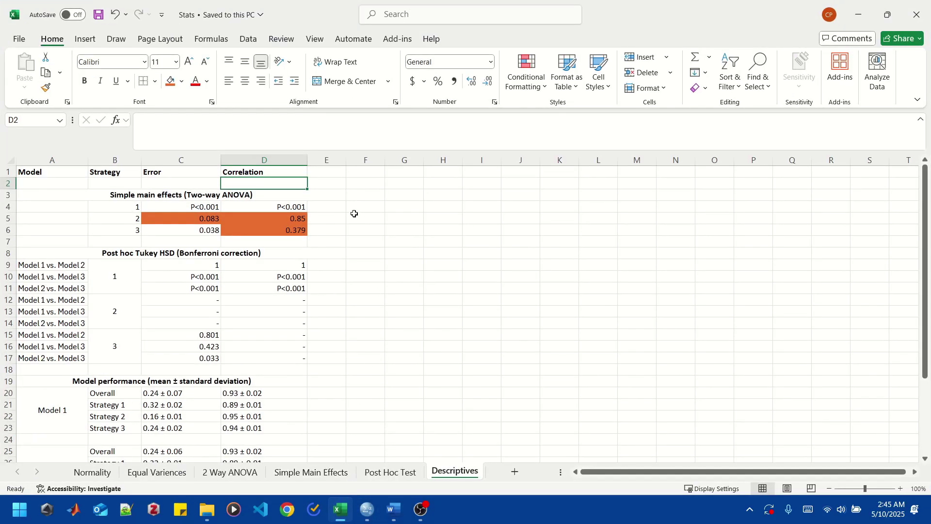
{"action": "scroll", "coordinate": [353, 218], "scroll_direction": "down", "scroll_amount": 5}
{"action": "scroll", "coordinate": [355, 223], "scroll_direction": "up", "scroll_amount": 4}
{"action": "scroll", "coordinate": [356, 225], "scroll_direction": "up", "scroll_amount": 1}
{"action": "left_click_drag", "start_coordinate": [69, 198], "coordinate": [240, 232]}
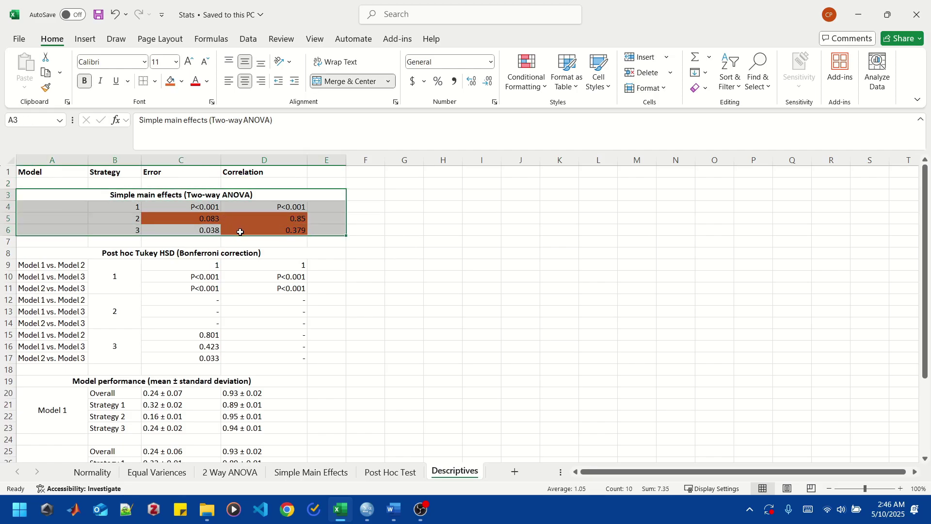
{"action": "left_click", "coordinate": [118, 205]}
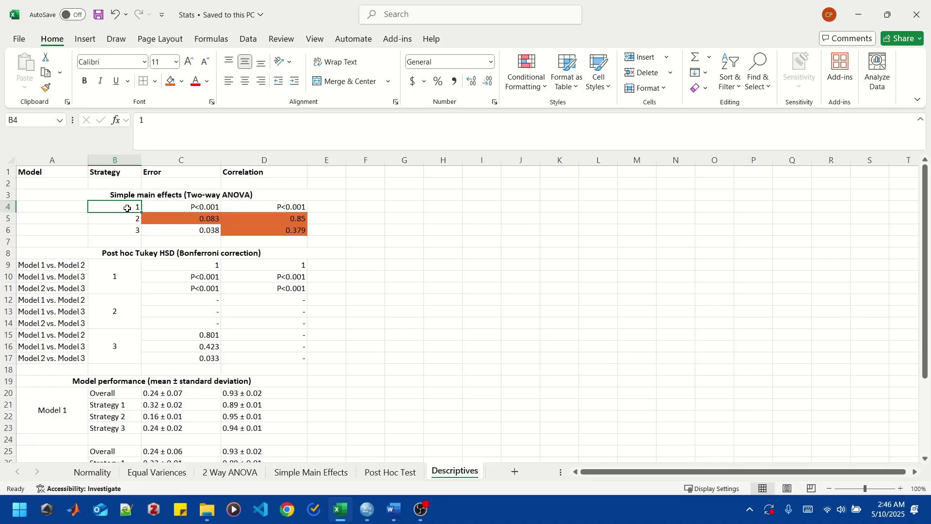
{"action": "left_click_drag", "start_coordinate": [181, 207], "coordinate": [282, 204]}
{"action": "left_click", "coordinate": [129, 217]}
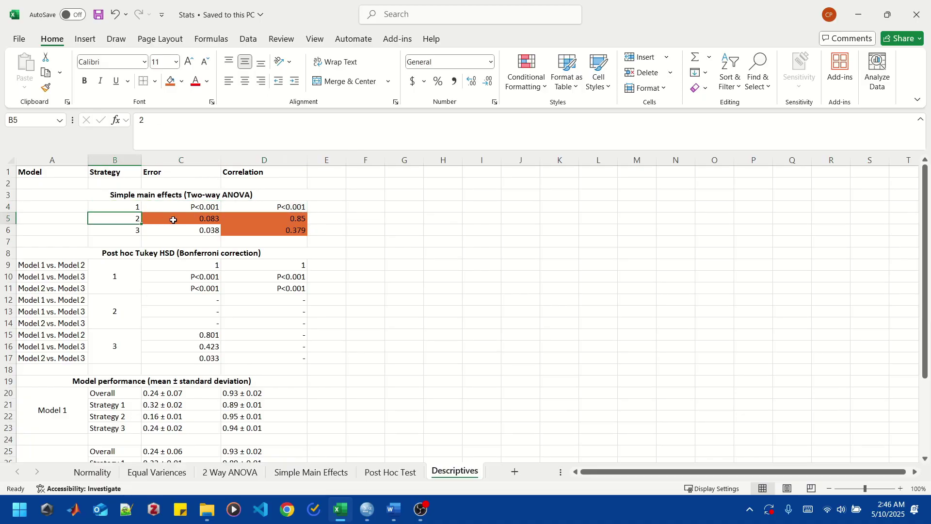
{"action": "left_click_drag", "start_coordinate": [170, 217], "coordinate": [250, 220]}
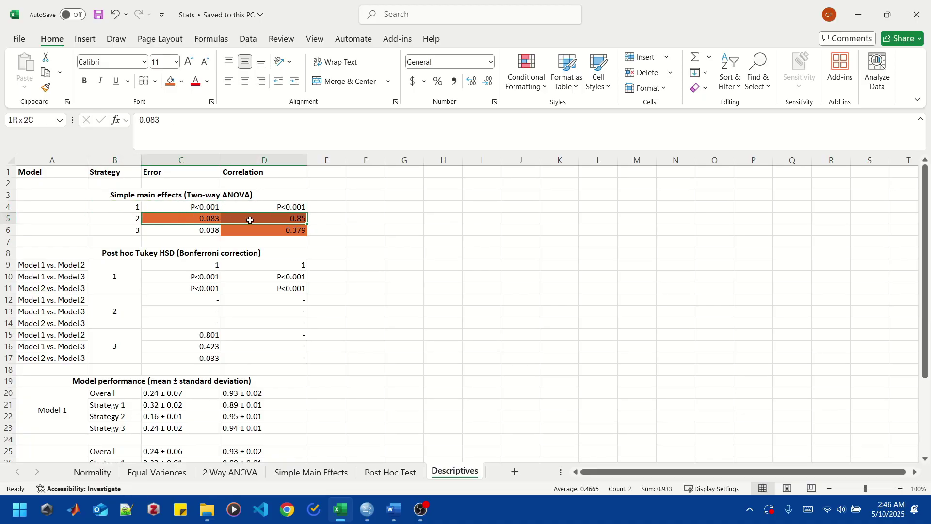
{"action": "left_click", "coordinate": [138, 230]}
{"action": "left_click", "coordinate": [198, 231]}
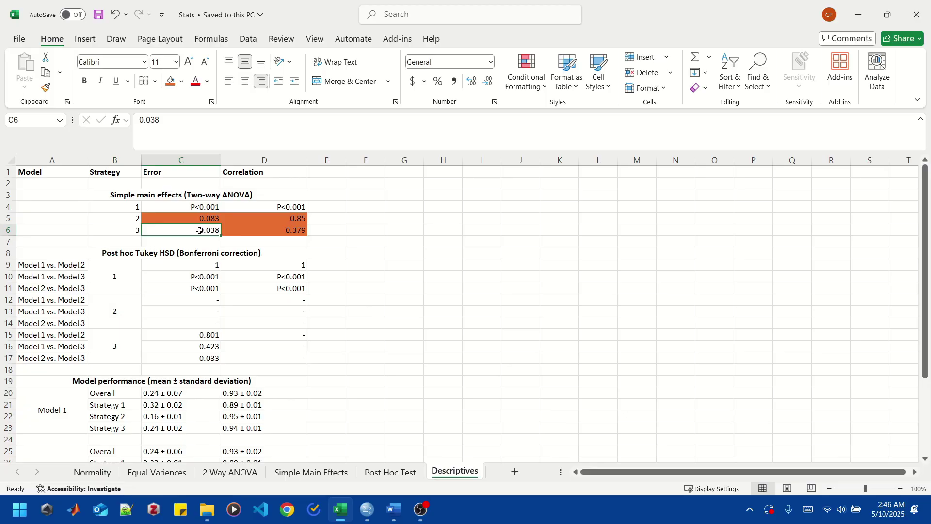
Examine the post hoc Tukey HSD table, especially the Error p-value for Model 2 vs. Model 3 under Strategy 3.
{"action": "scroll", "coordinate": [200, 230], "scroll_direction": "down", "scroll_amount": 1}
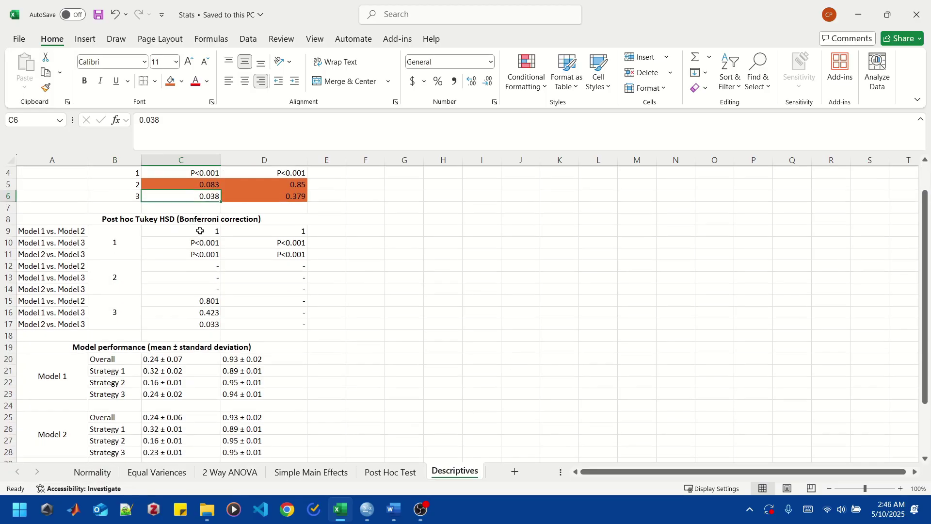
{"action": "left_click_drag", "start_coordinate": [131, 220], "coordinate": [135, 324]}
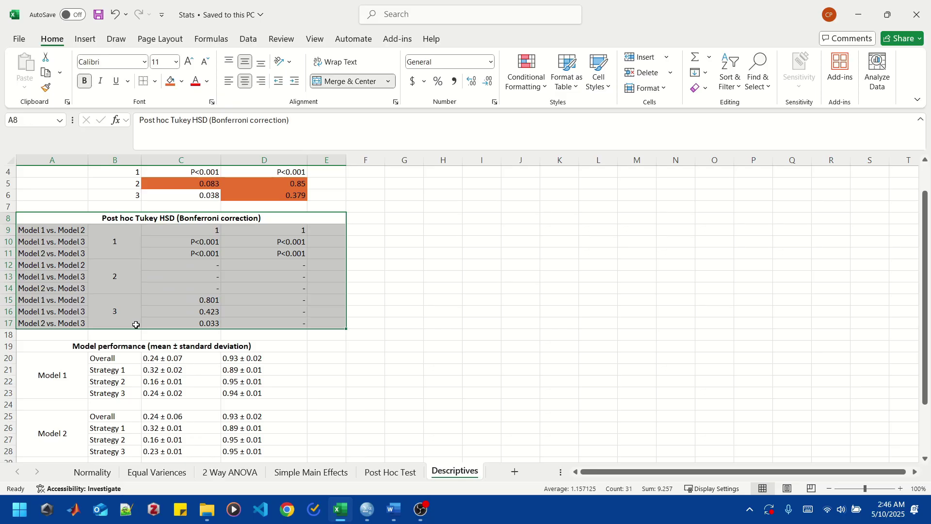
{"action": "left_click", "coordinate": [136, 325]}
{"action": "left_click_drag", "start_coordinate": [49, 267], "coordinate": [257, 326]}
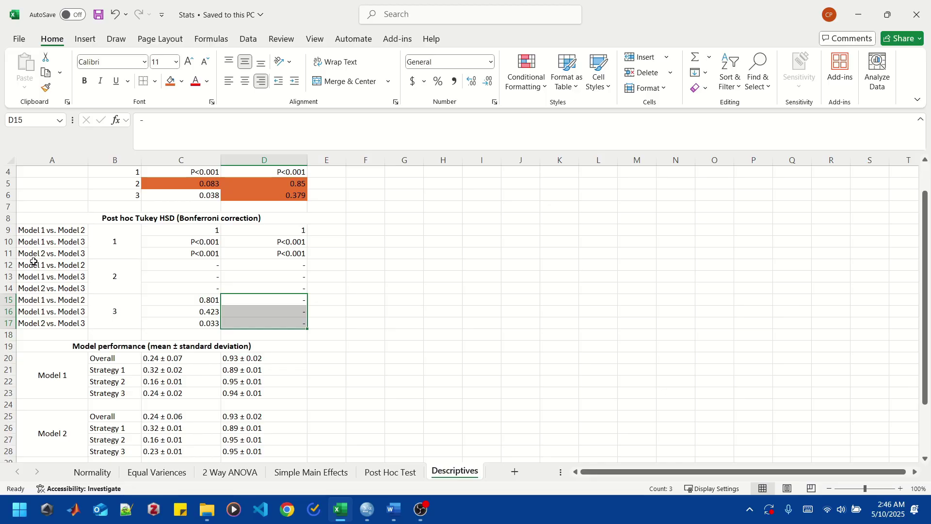
{"action": "left_click", "coordinate": [63, 323]}
{"action": "left_click", "coordinate": [135, 323]}
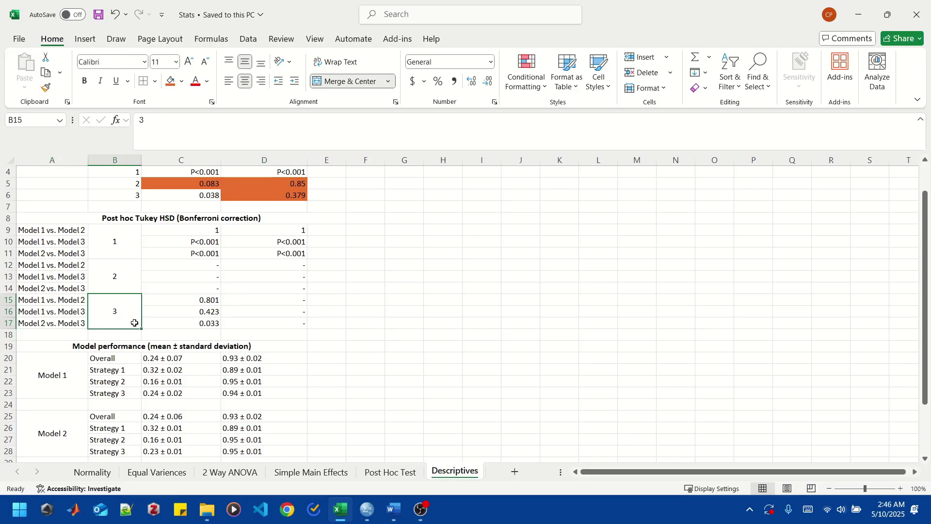
{"action": "left_click", "coordinate": [196, 325]}
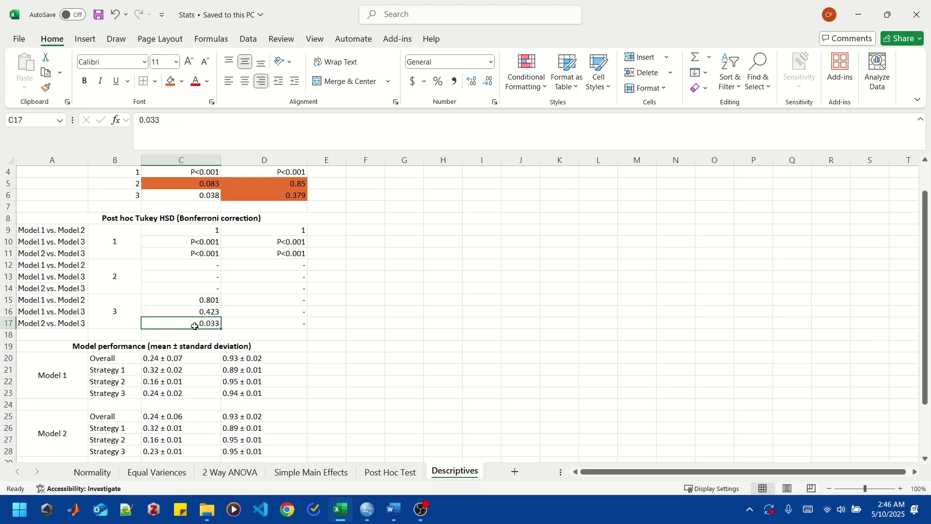
Examine the Model performance table and its Strategy 1, 2 and 3 rows for Model 1.
{"action": "scroll", "coordinate": [194, 323], "scroll_direction": "down", "scroll_amount": 3}
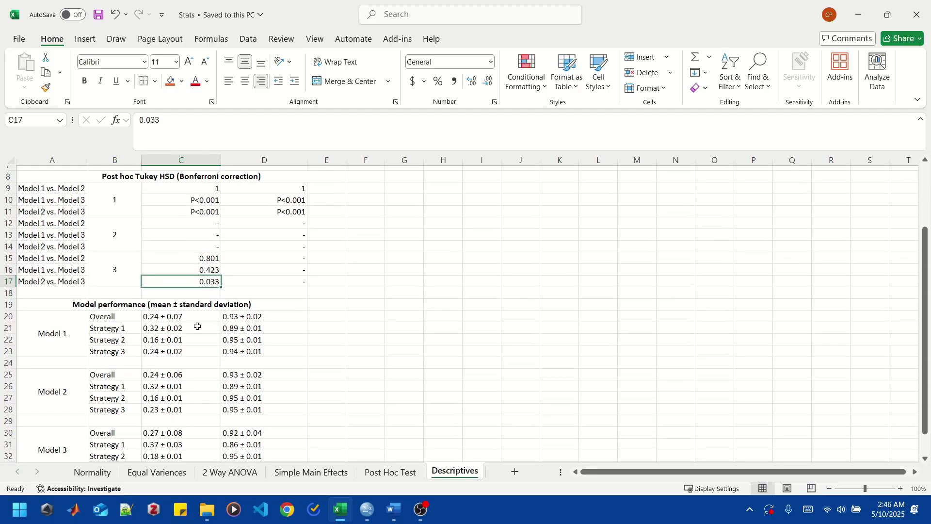
{"action": "left_click_drag", "start_coordinate": [193, 240], "coordinate": [205, 389]}
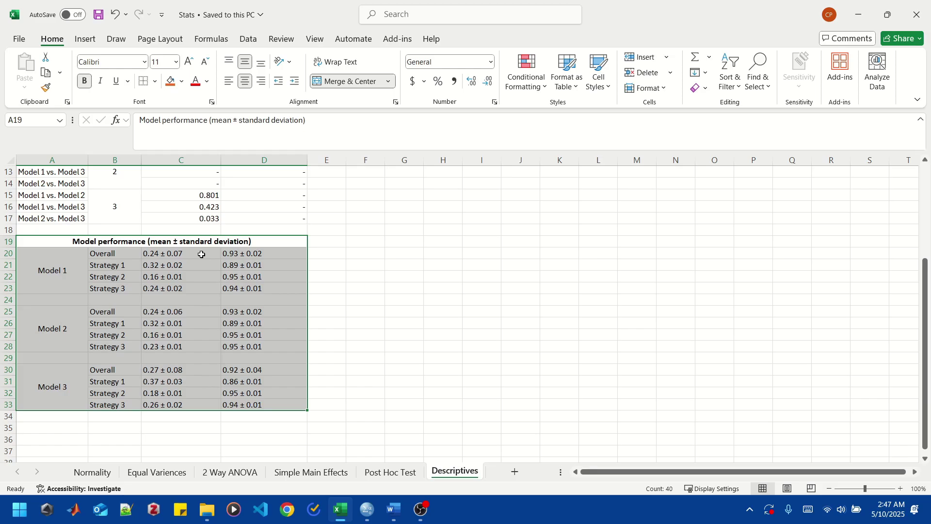
{"action": "left_click", "coordinate": [164, 268]}
{"action": "left_click", "coordinate": [79, 268]}
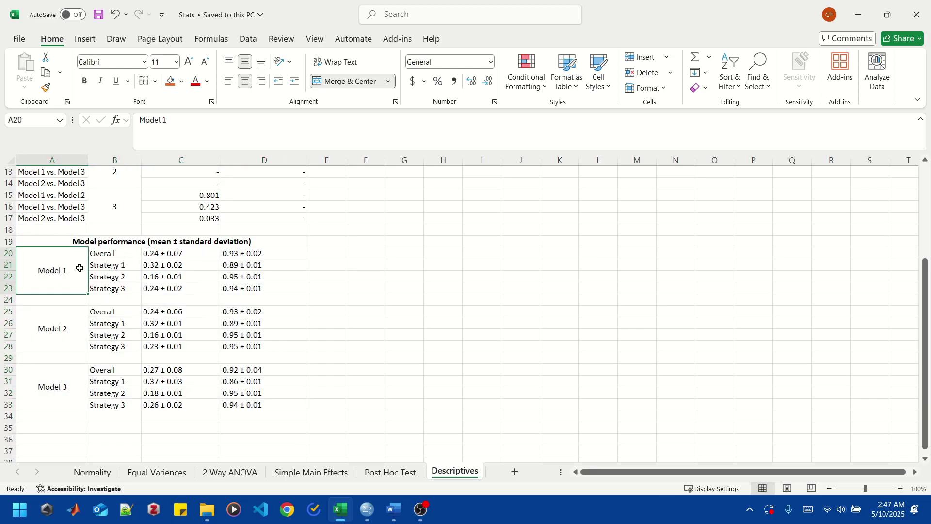
{"action": "left_click", "coordinate": [163, 267]}
{"action": "left_click", "coordinate": [184, 275]}
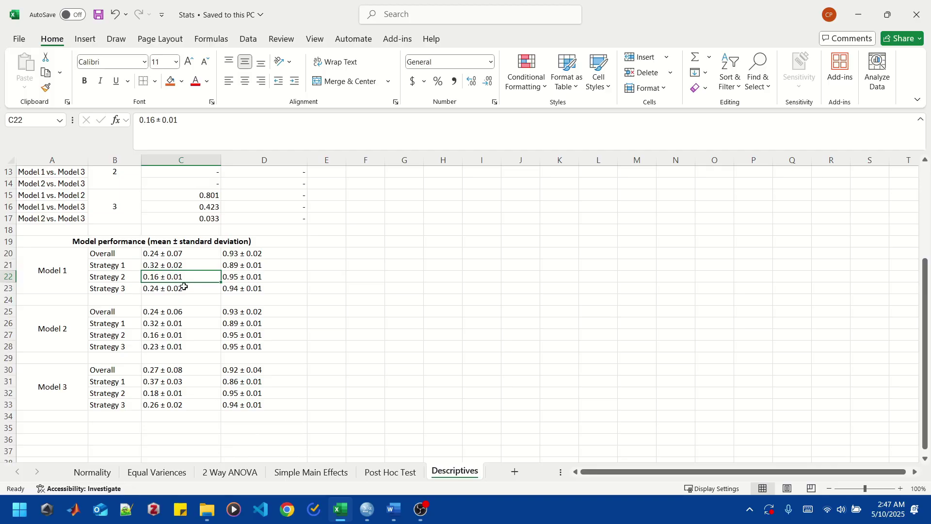
{"action": "left_click", "coordinate": [130, 264]}
{"action": "left_click", "coordinate": [131, 277]}
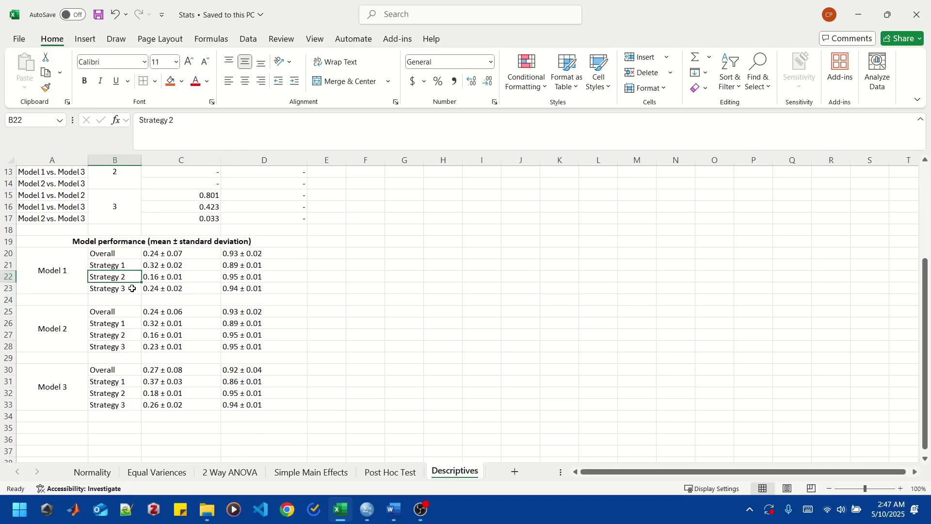
{"action": "left_click", "coordinate": [132, 288]}
Review Model 1's overall and per-strategy Error and Correlation values, and locate the matching Model 2 and Model 3 blocks.
{"action": "left_click_drag", "start_coordinate": [131, 254], "coordinate": [245, 254]}
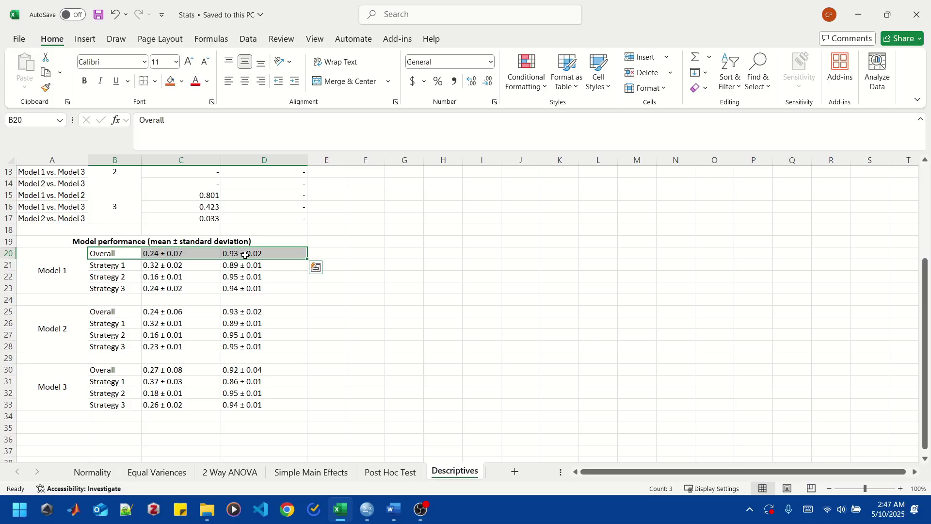
{"action": "left_click_drag", "start_coordinate": [179, 254], "coordinate": [176, 290]}
{"action": "left_click_drag", "start_coordinate": [250, 252], "coordinate": [243, 288]}
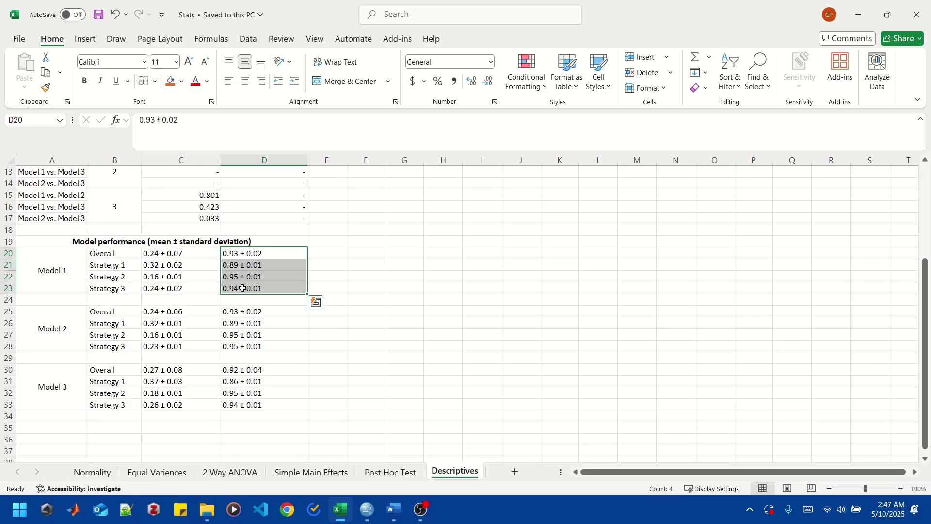
{"action": "left_click", "coordinate": [243, 288]}
{"action": "left_click", "coordinate": [69, 331]}
{"action": "left_click", "coordinate": [73, 382]}
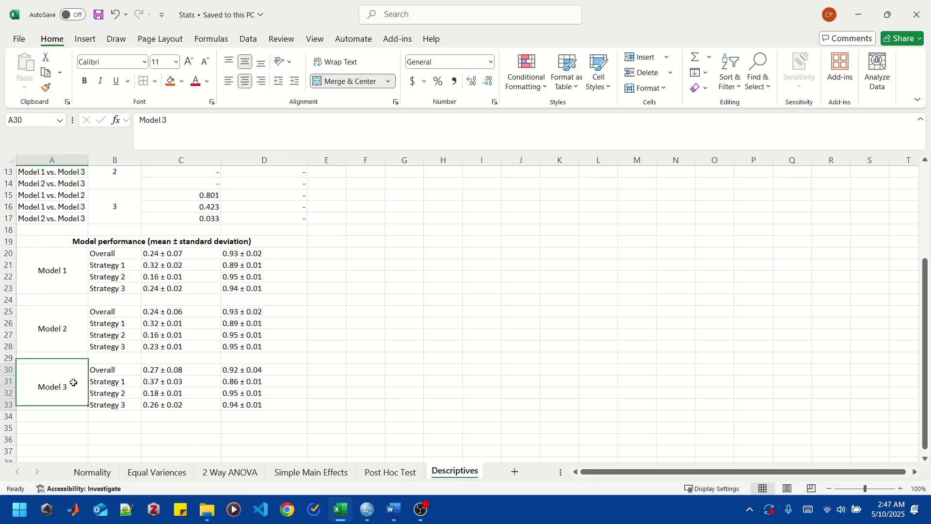
Zoom the sheet out to 85% to view the post hoc and Model performance tables together.
{"action": "scroll", "coordinate": [159, 313], "scroll_direction": "up", "scroll_amount": 1}
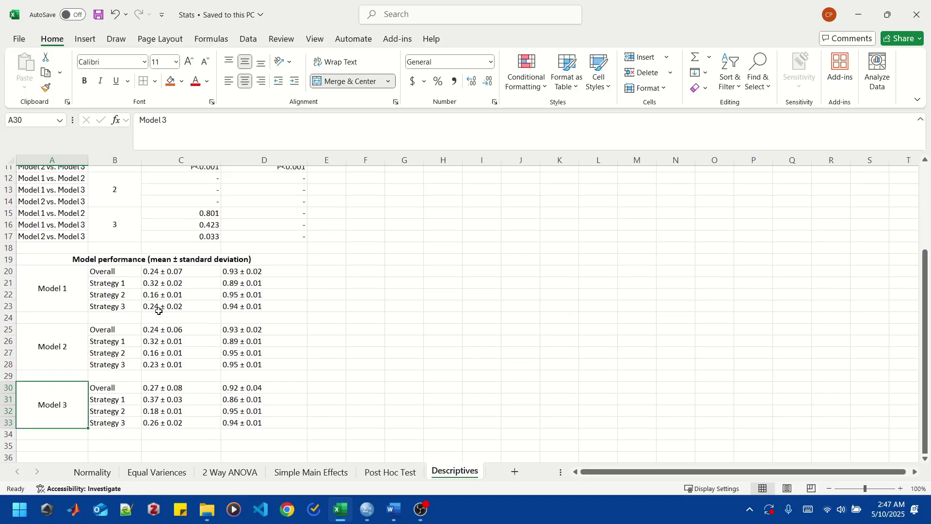
{"action": "scroll", "coordinate": [171, 291], "scroll_direction": "down", "scroll_amount": 1}
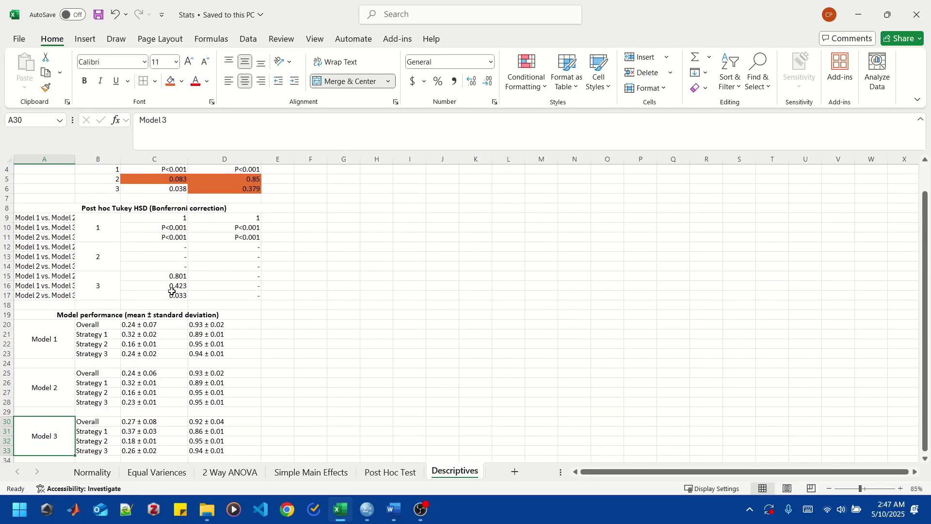
{"action": "scroll", "coordinate": [172, 291], "scroll_direction": "down", "scroll_amount": 1}
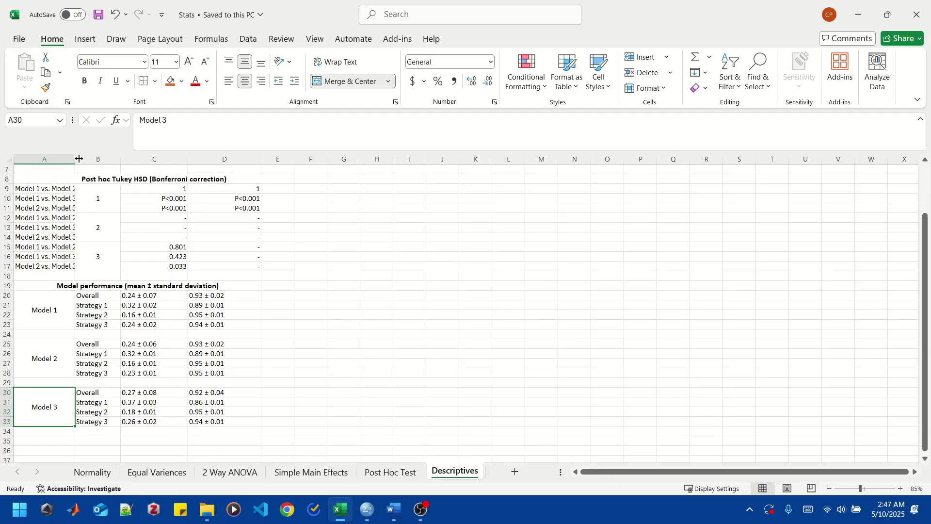
Widen column A to fit the model comparison labels and select the Strategy 1 row for Model 2 vs. Model 3.
{"action": "left_click_drag", "start_coordinate": [75, 159], "coordinate": [78, 159]}
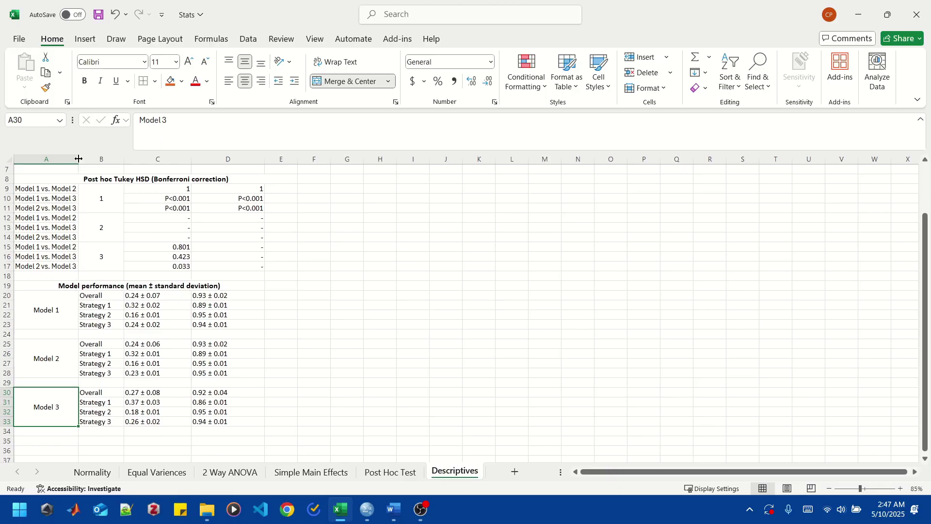
{"action": "left_click", "coordinate": [48, 207]}
{"action": "left_click", "coordinate": [7, 208]}
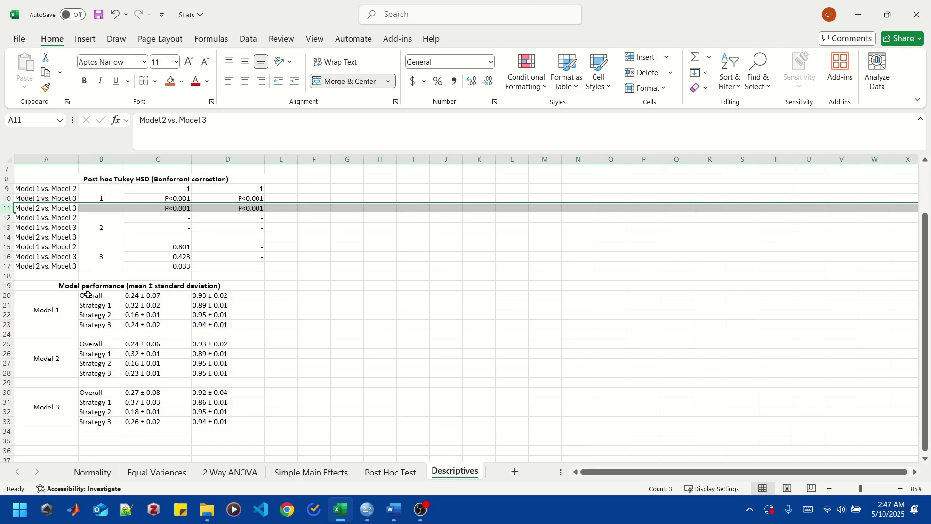
Fill Model 1's Strategy 1 Error cell C21 with yellow in the Model performance table.
{"action": "left_click", "coordinate": [98, 306]}
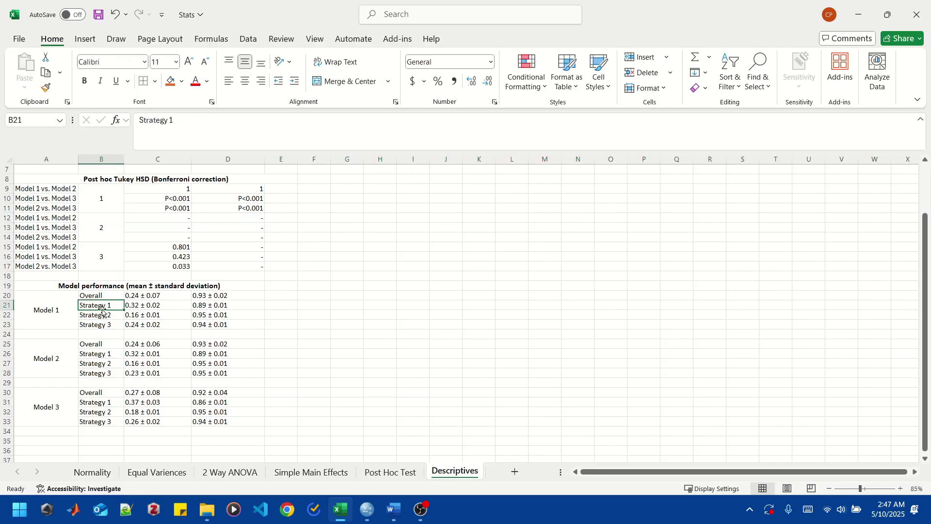
{"action": "left_click", "coordinate": [161, 305]}
{"action": "left_click", "coordinate": [181, 81]}
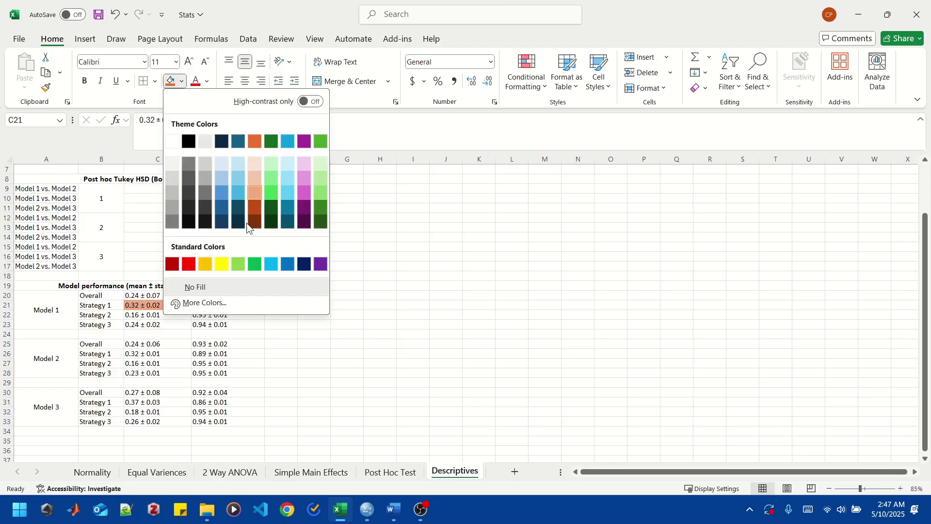
{"action": "left_click", "coordinate": [222, 265]}
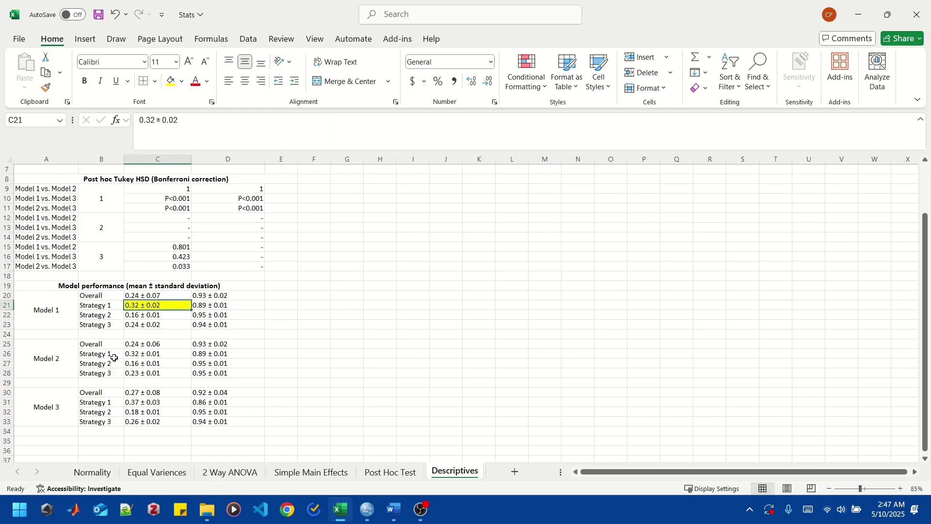
Remove the yellow fill from Model 1's Strategy 1 Error cell C21.
{"action": "left_click", "coordinate": [152, 354]}
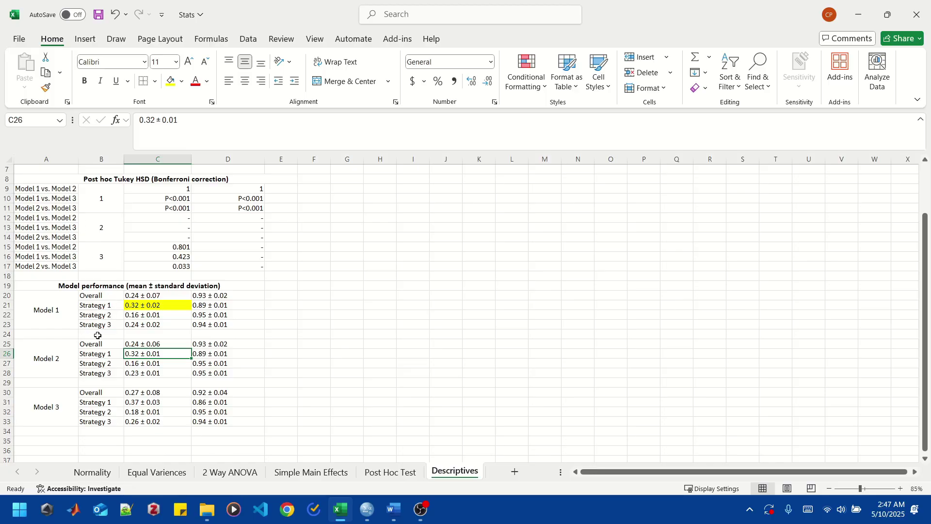
{"action": "left_click", "coordinate": [148, 306]}
{"action": "left_click", "coordinate": [182, 81]}
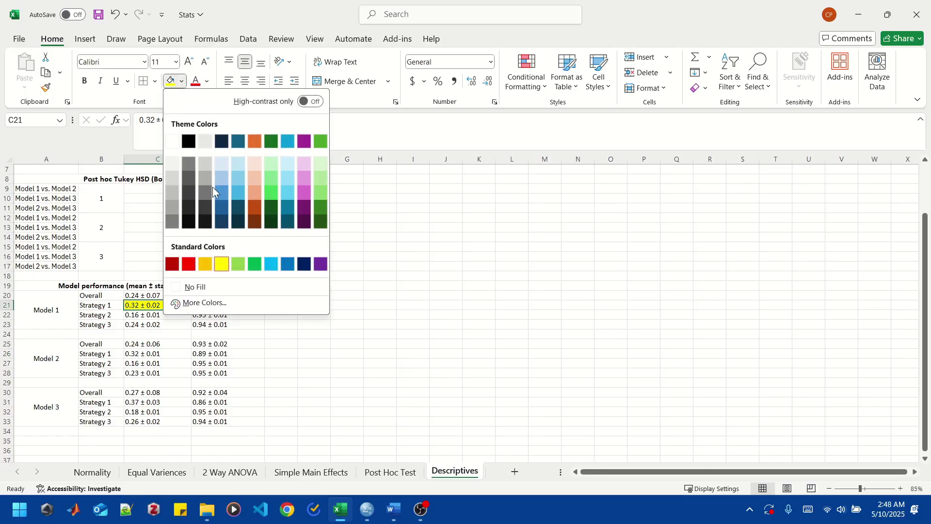
{"action": "left_click", "coordinate": [212, 287]}
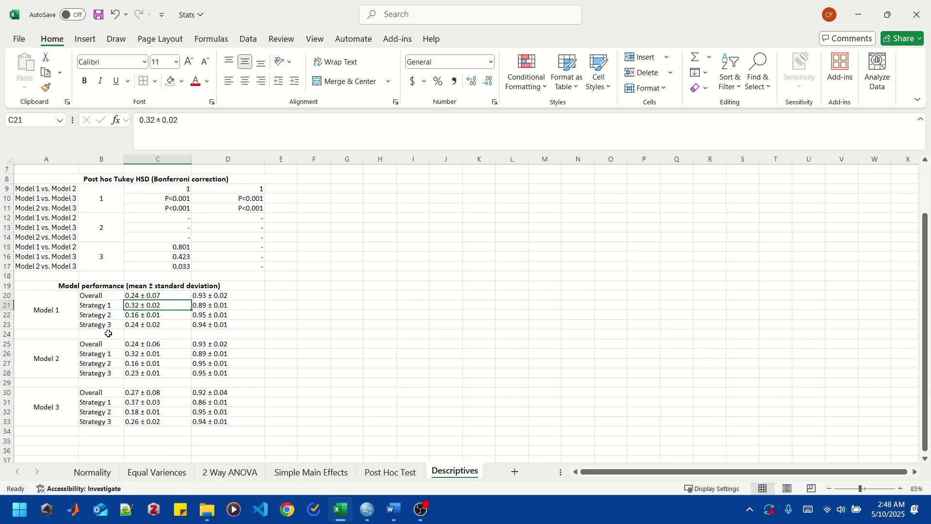
Fill the Strategy 1 Error cells of Model 2 (C26) and Model 3 (C31) with yellow.
{"action": "left_click", "coordinate": [108, 353]}
{"action": "left_click", "coordinate": [129, 353]}
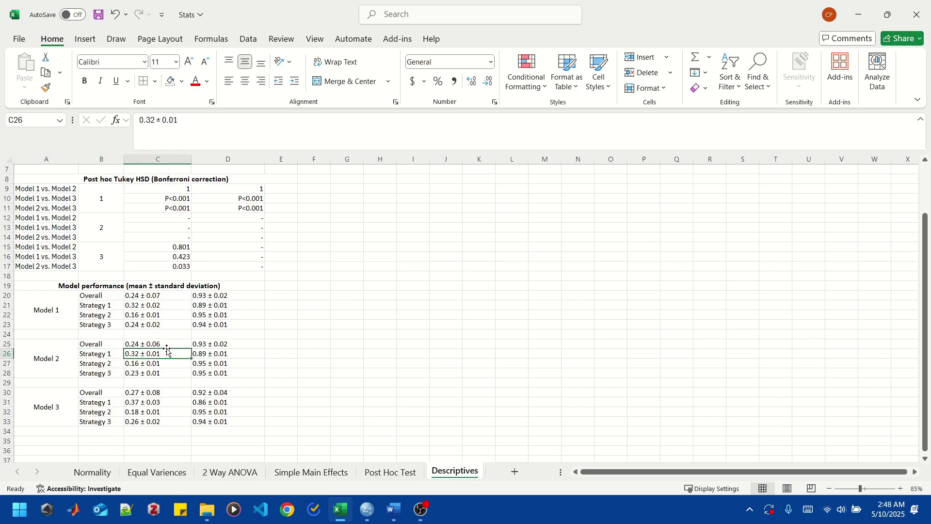
{"action": "left_click", "coordinate": [181, 82]}
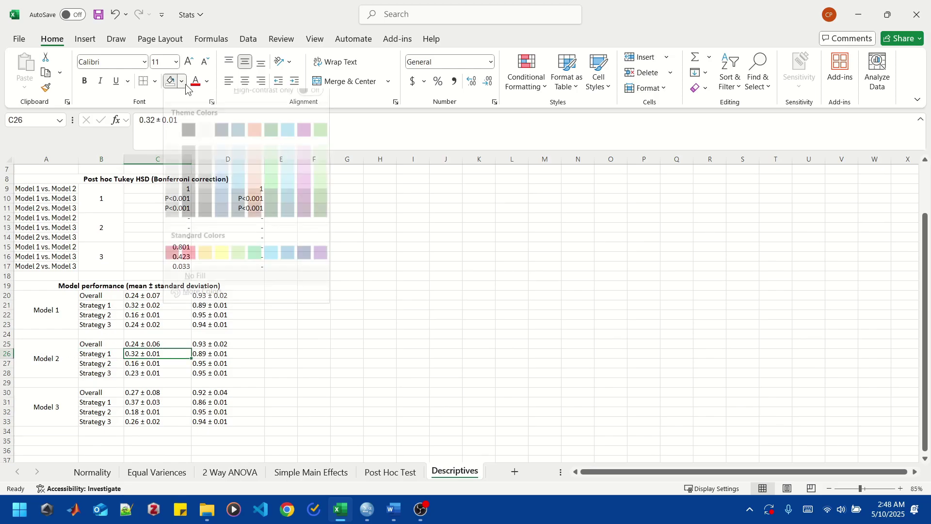
{"action": "left_click", "coordinate": [221, 265]}
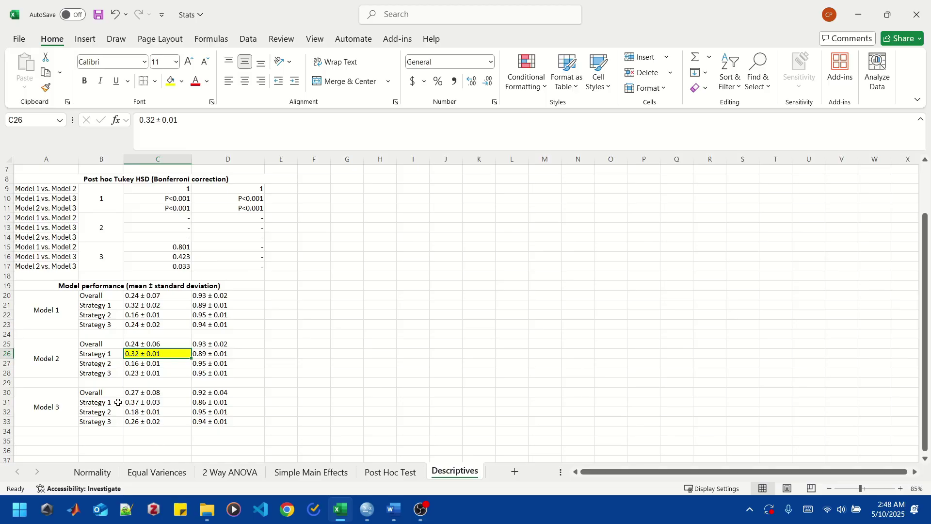
{"action": "left_click", "coordinate": [143, 402]}
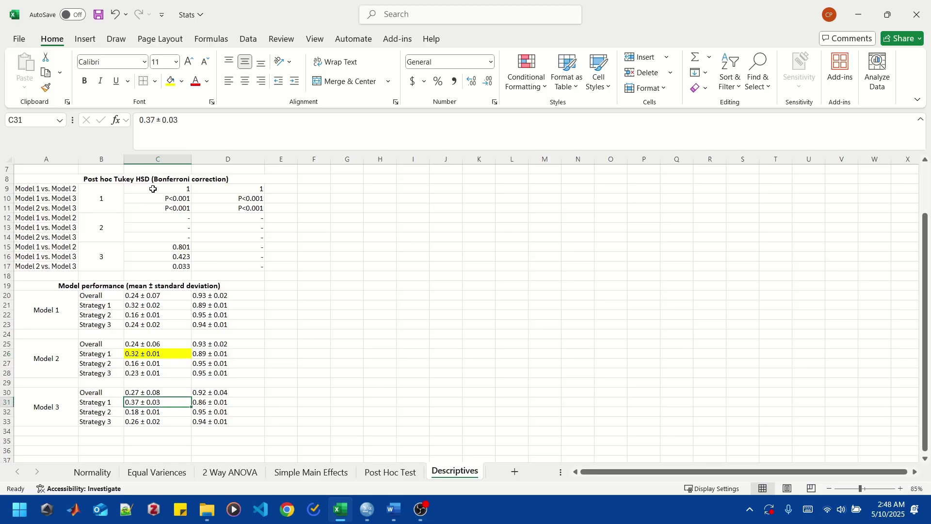
{"action": "left_click", "coordinate": [170, 82]}
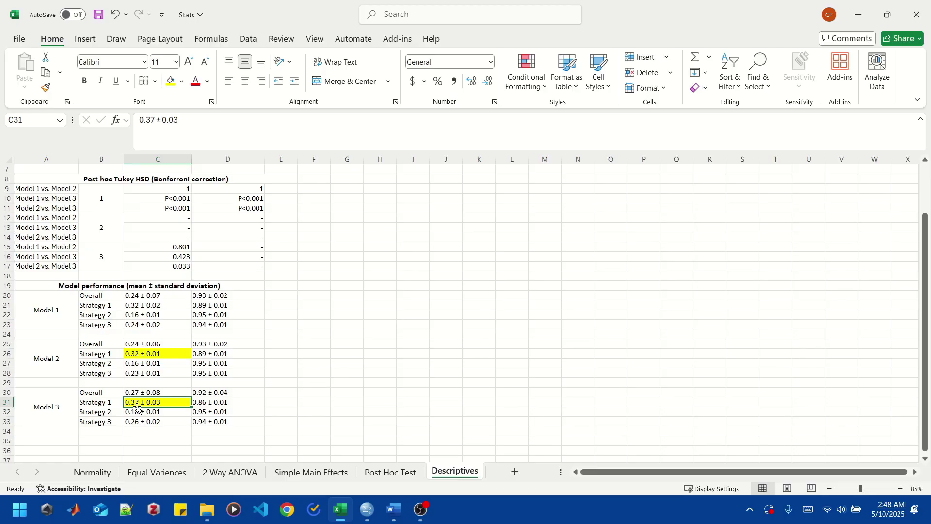
Mark Model 1's Strategy 1 Error cell C21 with the same yellow fill as the Model 2 and Model 3 cells.
{"action": "left_click", "coordinate": [144, 355]}
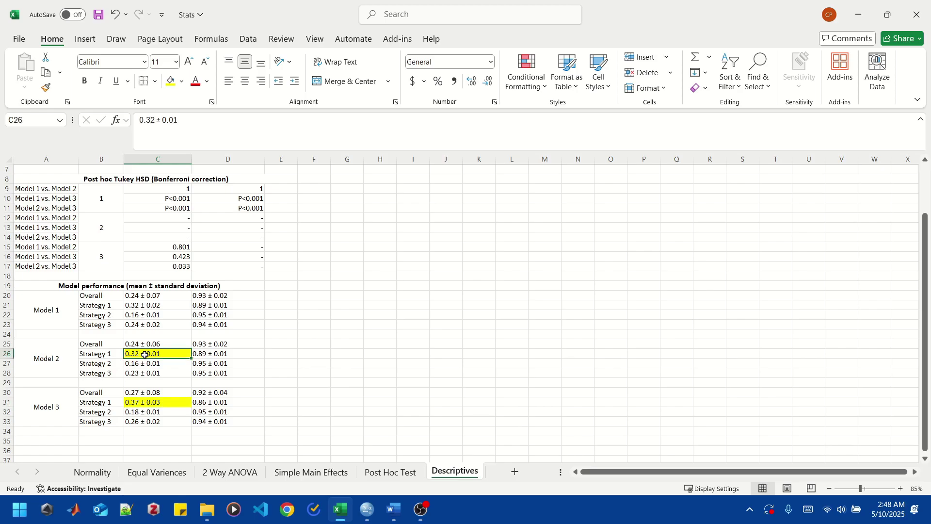
{"action": "left_click", "coordinate": [145, 307]}
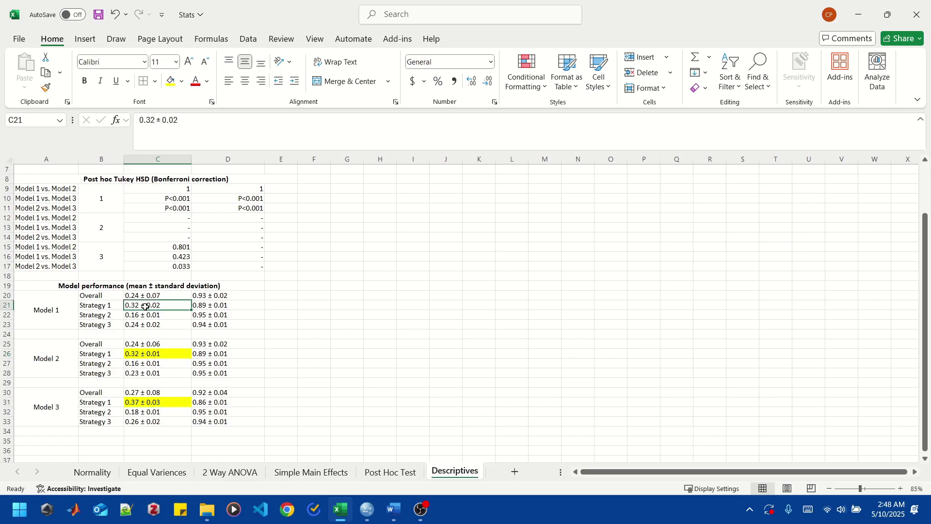
{"action": "left_click", "coordinate": [171, 81]}
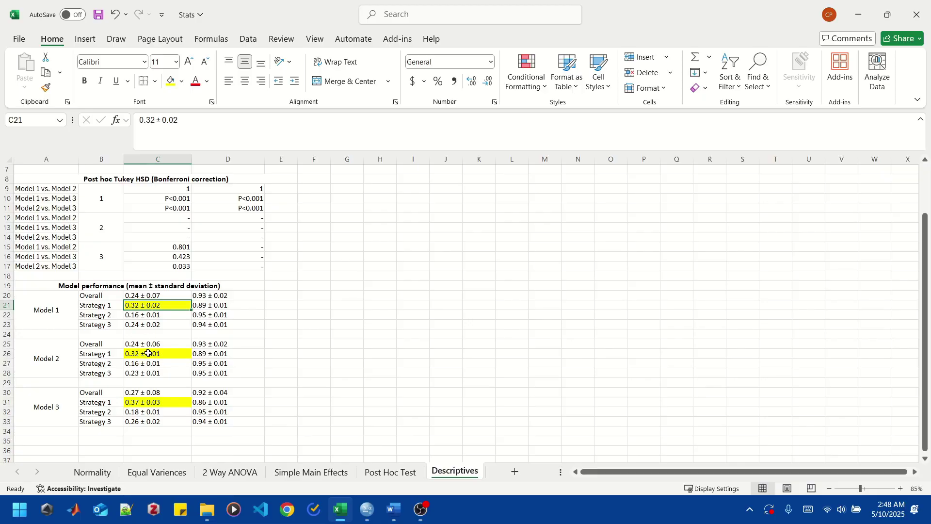
Check the Strategy 1 Error p-value for Model 1 vs. Model 2, and clear the fill from cell C21.
{"action": "left_click", "coordinate": [59, 189]}
{"action": "left_click", "coordinate": [175, 190]}
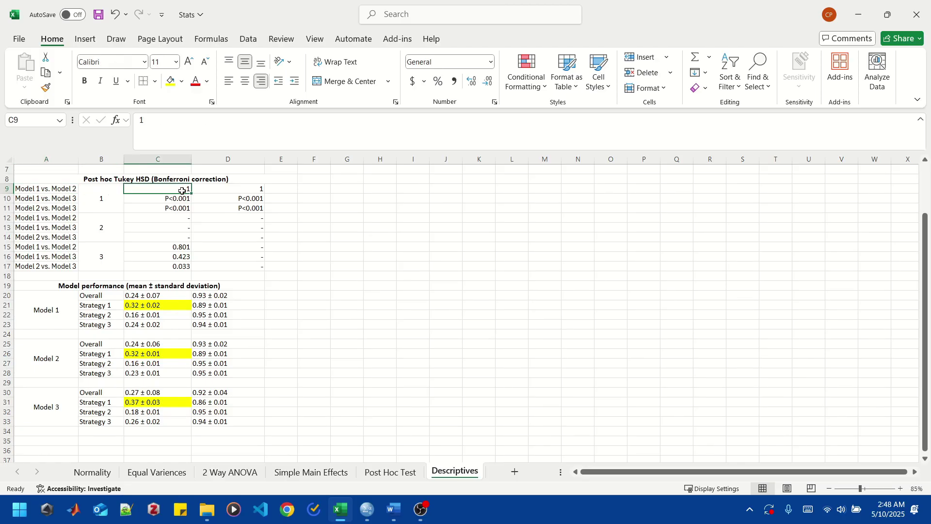
{"action": "left_click", "coordinate": [163, 304]}
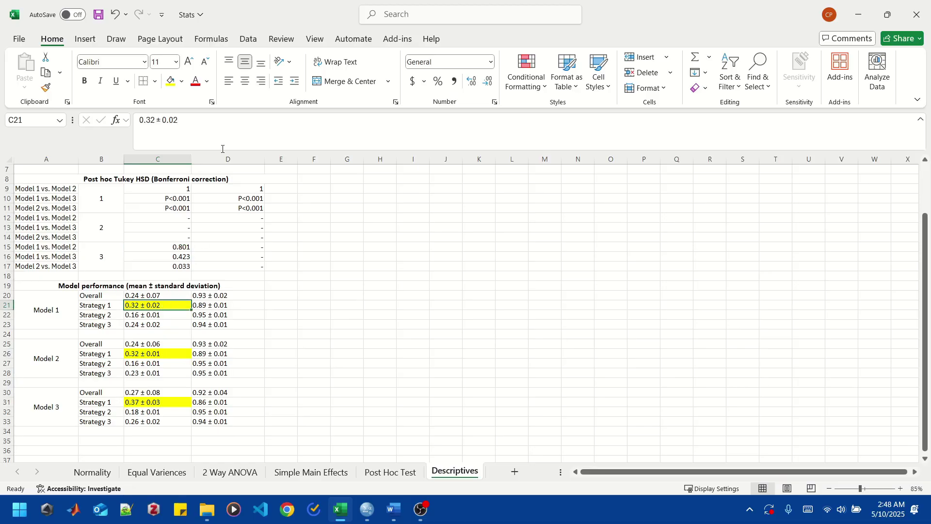
{"action": "left_click", "coordinate": [180, 82]}
{"action": "left_click", "coordinate": [205, 290]}
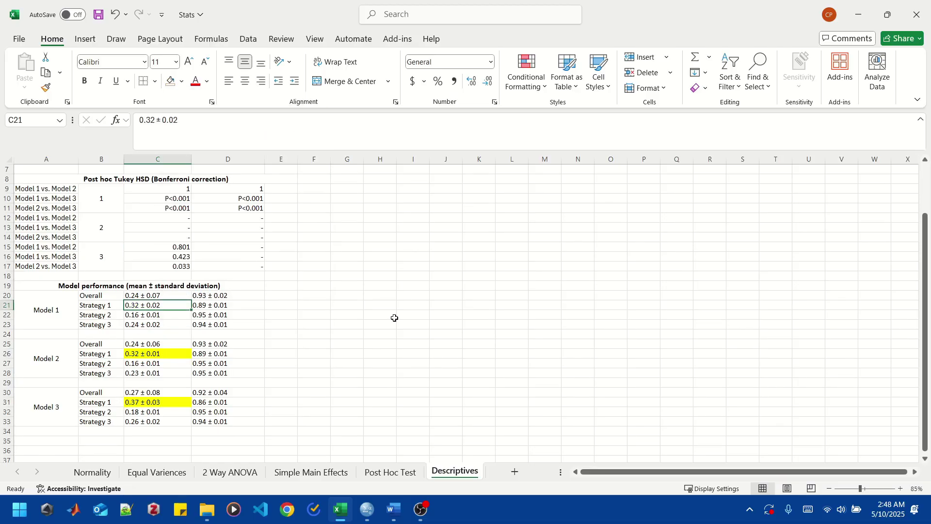
Compare the Strategy 2 Error and Correlation values across Model 1, Model 2 and Model 3.
{"action": "left_click_drag", "start_coordinate": [115, 314], "coordinate": [209, 317]}
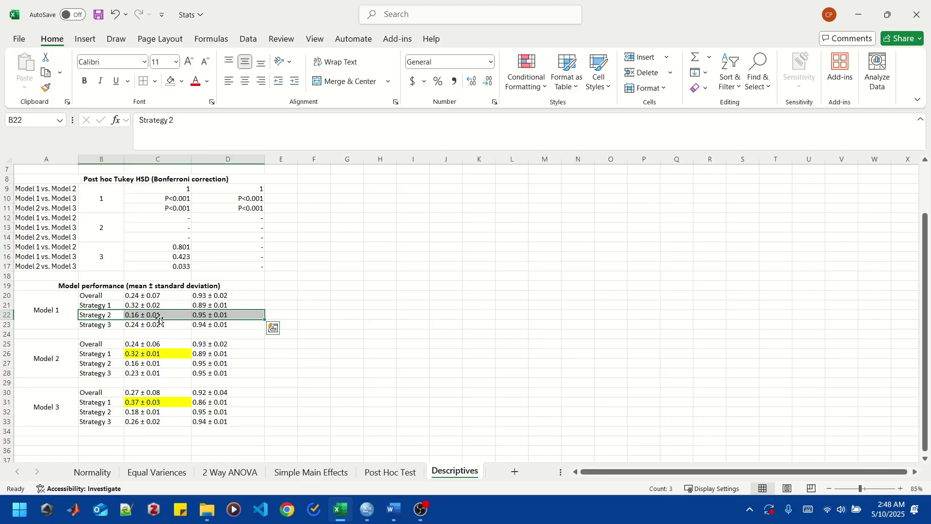
{"action": "left_click_drag", "start_coordinate": [108, 364], "coordinate": [218, 369]}
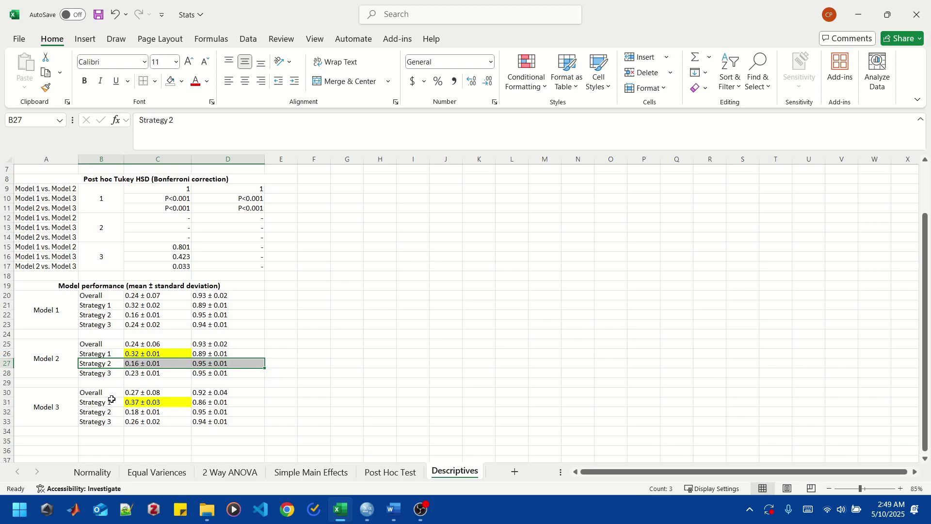
{"action": "left_click_drag", "start_coordinate": [112, 411], "coordinate": [209, 417]}
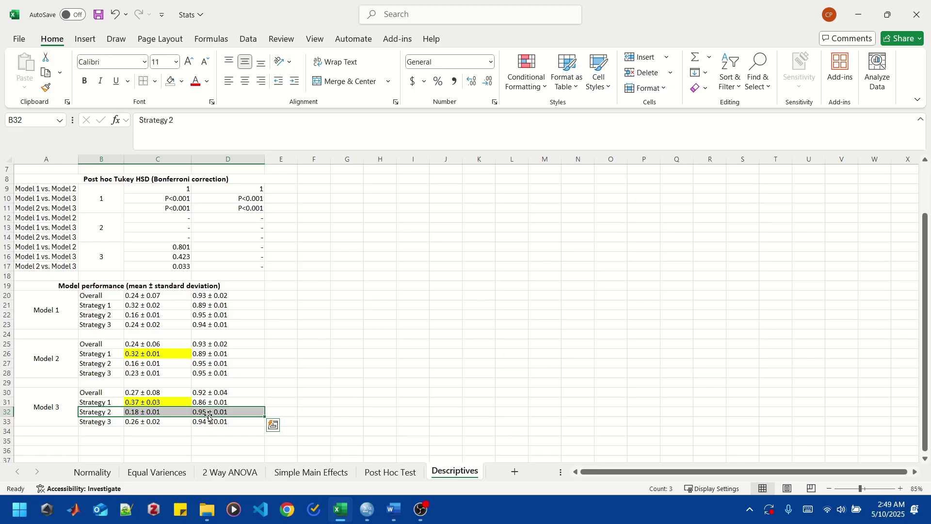
{"action": "left_click", "coordinate": [255, 354]}
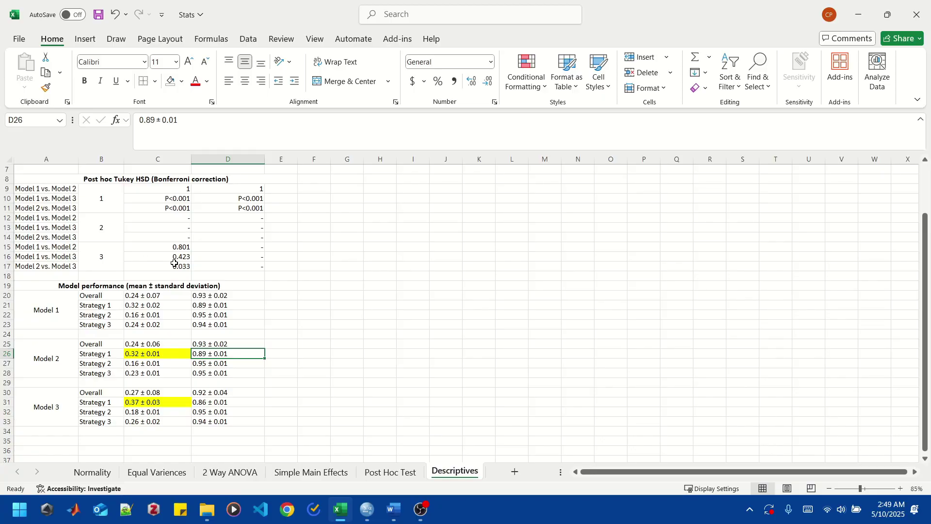
Fill the Strategy 3 Model 2 vs. Model 3 label in cell A17 with light blue.
{"action": "left_click", "coordinate": [39, 268]}
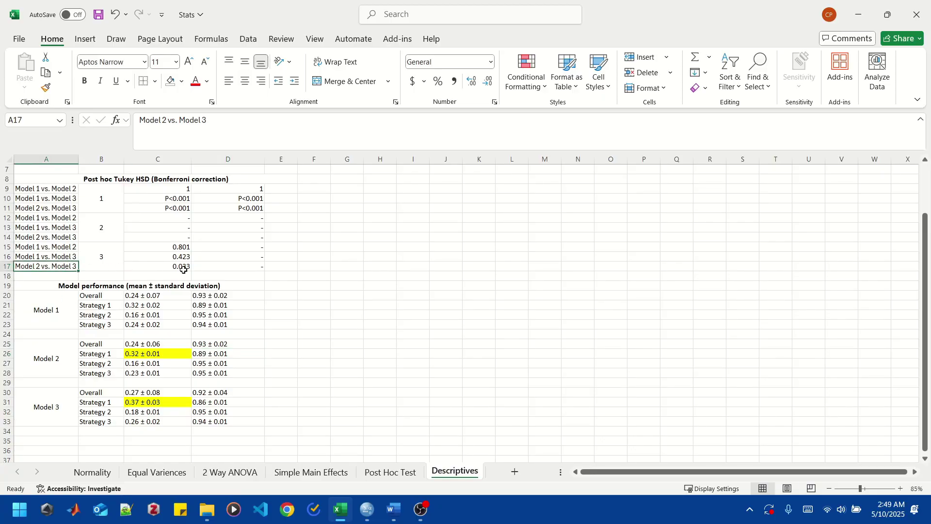
{"action": "left_click", "coordinate": [181, 84]}
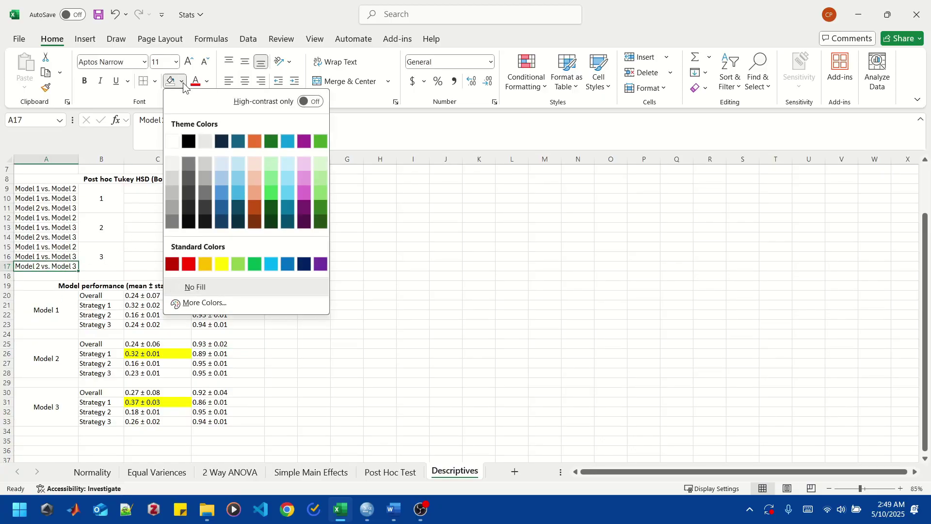
{"action": "left_click", "coordinate": [238, 179]}
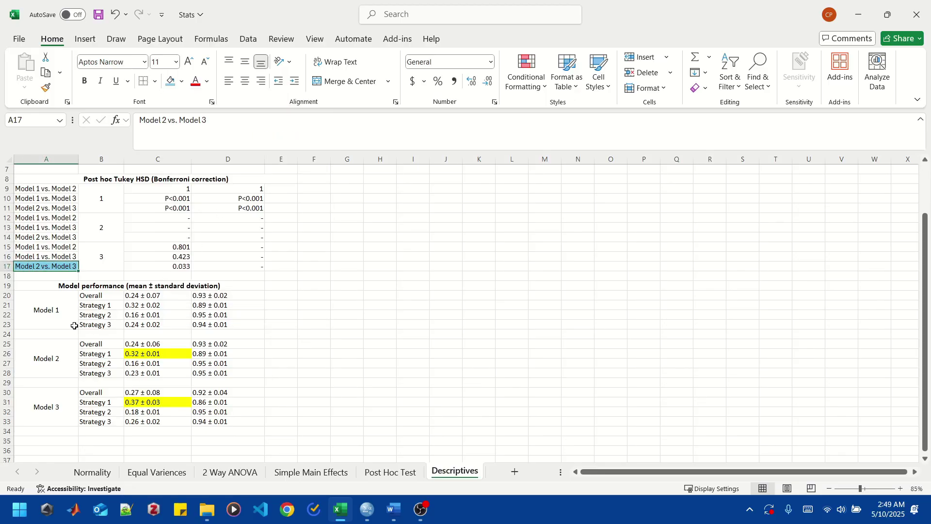
Fill the Strategy 3 Error cells of Model 2 (C28) and Model 3 (C33) with the same light blue.
{"action": "left_click", "coordinate": [97, 373]}
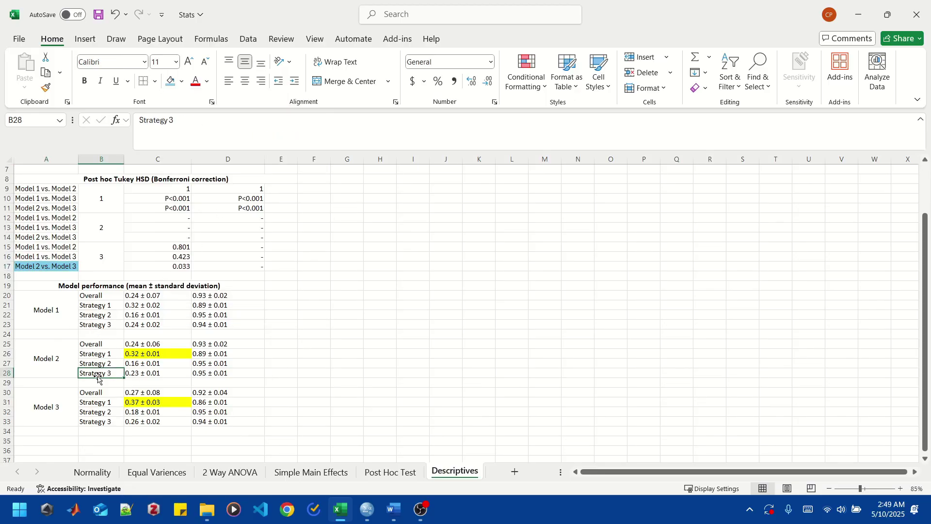
{"action": "left_click", "coordinate": [134, 375]}
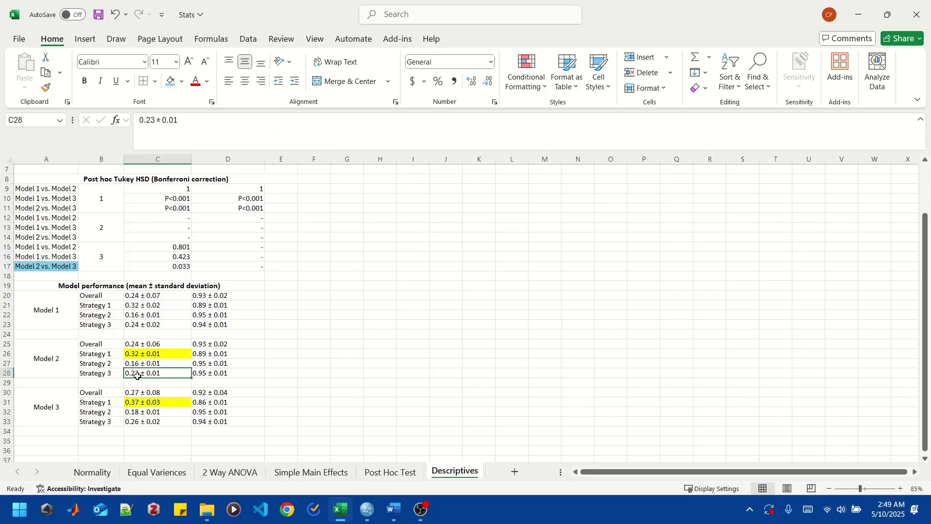
{"action": "left_click", "coordinate": [175, 84]}
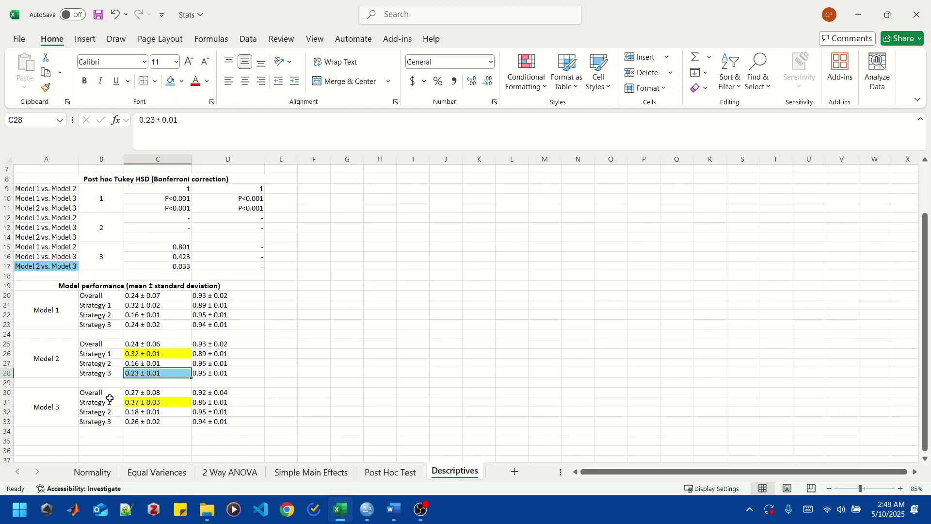
{"action": "left_click", "coordinate": [138, 421]}
{"action": "left_click", "coordinate": [170, 84]}
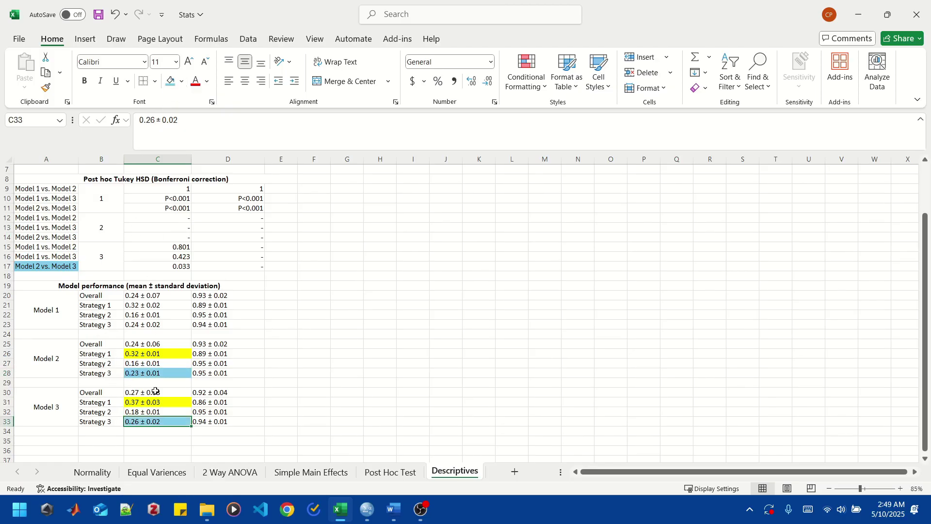